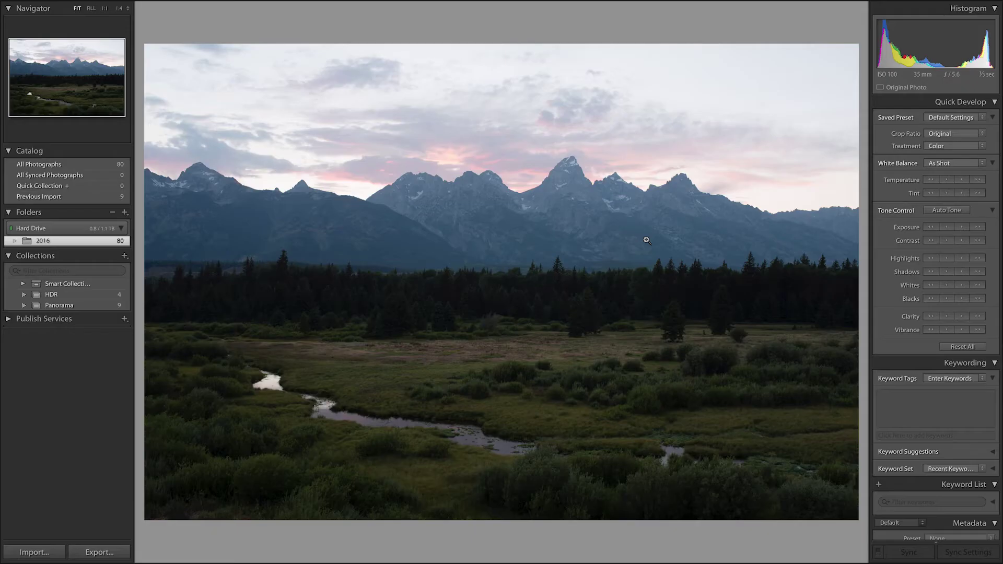
Open the mountain sunset photo in the Develop module and set Highlights to -80.
key(d)
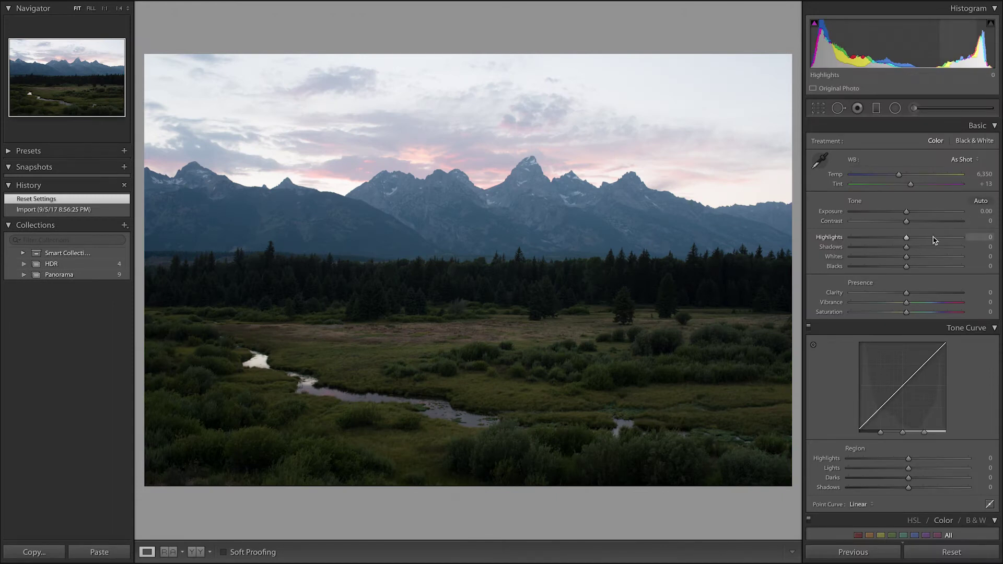
drag(904, 239, 803, 253)
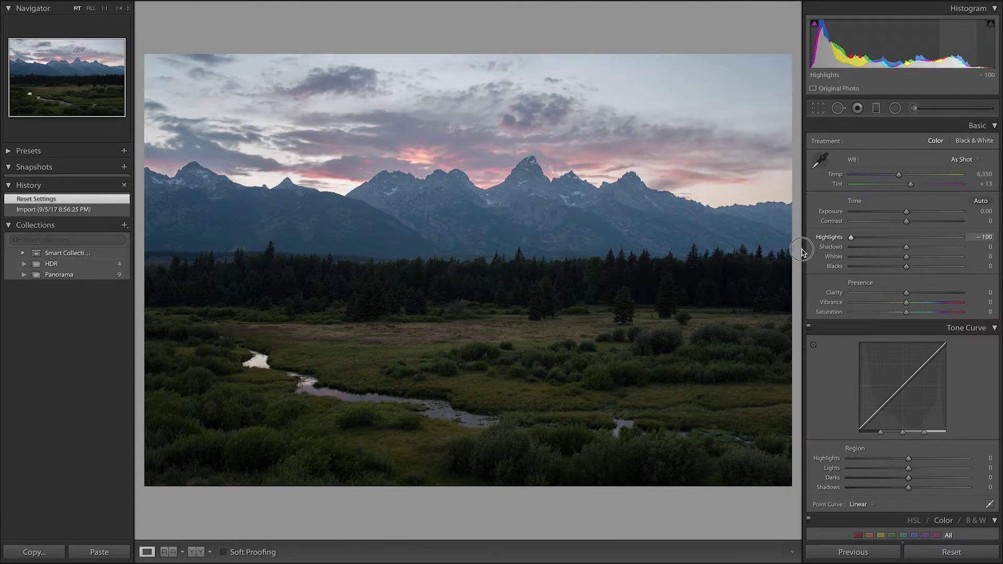
drag(852, 240, 862, 239)
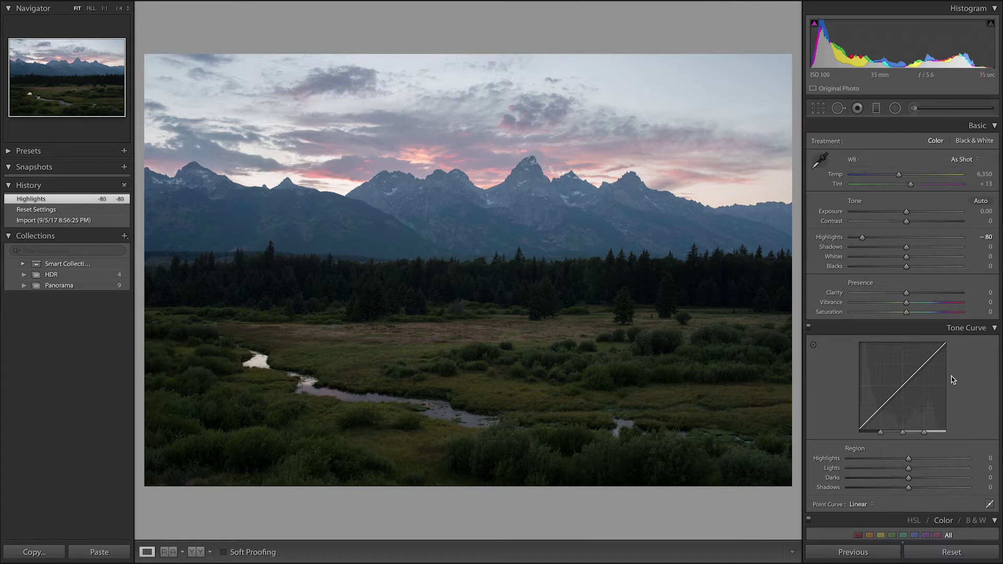
Change the camera calibration profile to Camera Standard.
scroll(895, 403, down, 10)
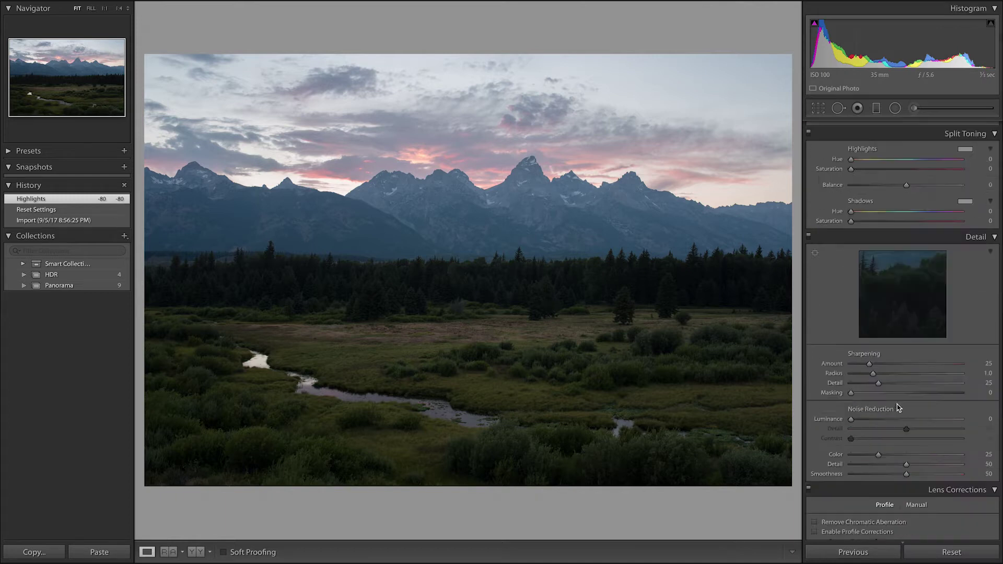
click(946, 398)
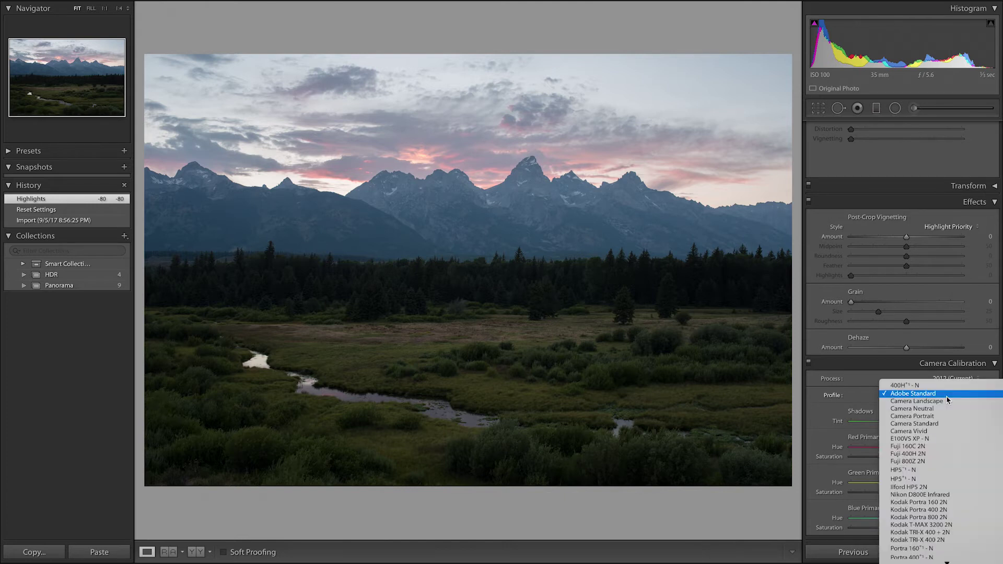
click(948, 423)
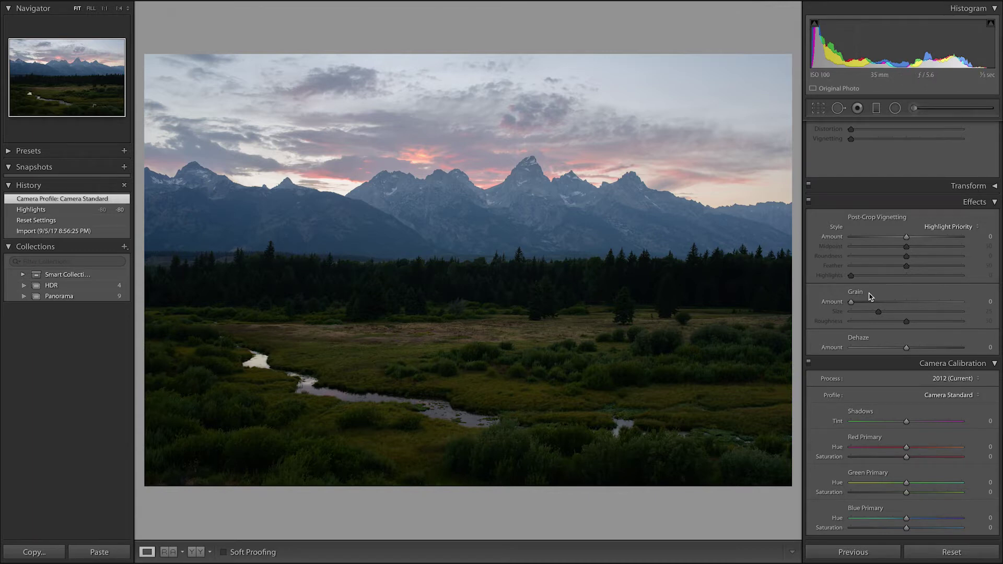
Set the basic tone values to Exposure -0.40, Contrast +9, Highlights -87 and Shadows +28.
scroll(872, 297, up, 10)
scroll(869, 297, up, 10)
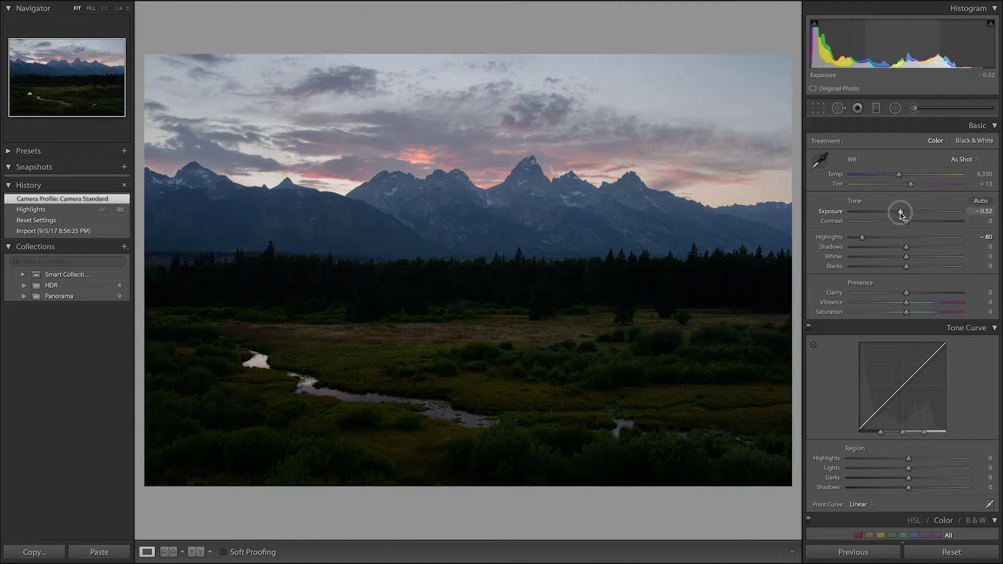
click(900, 214)
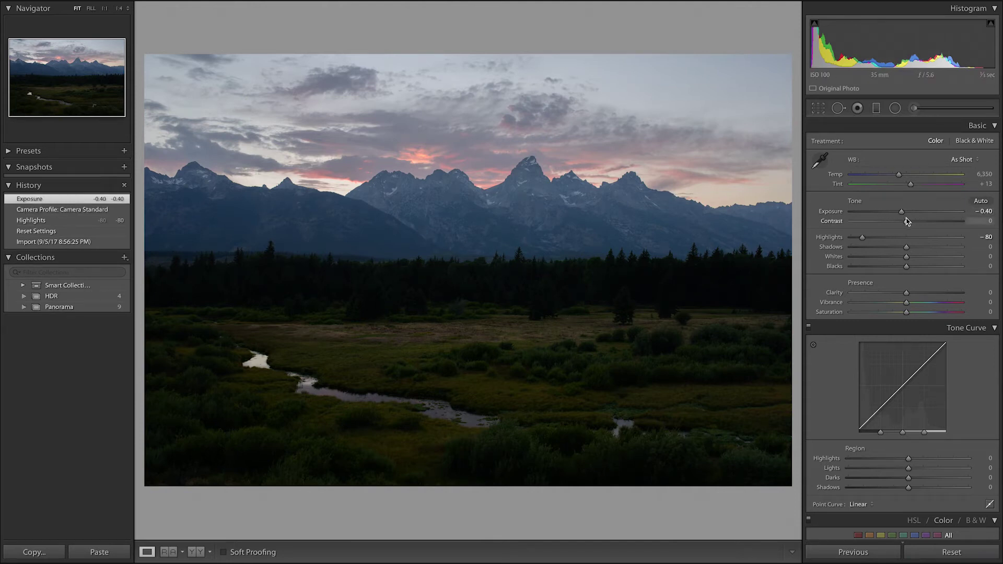
drag(907, 221, 912, 225)
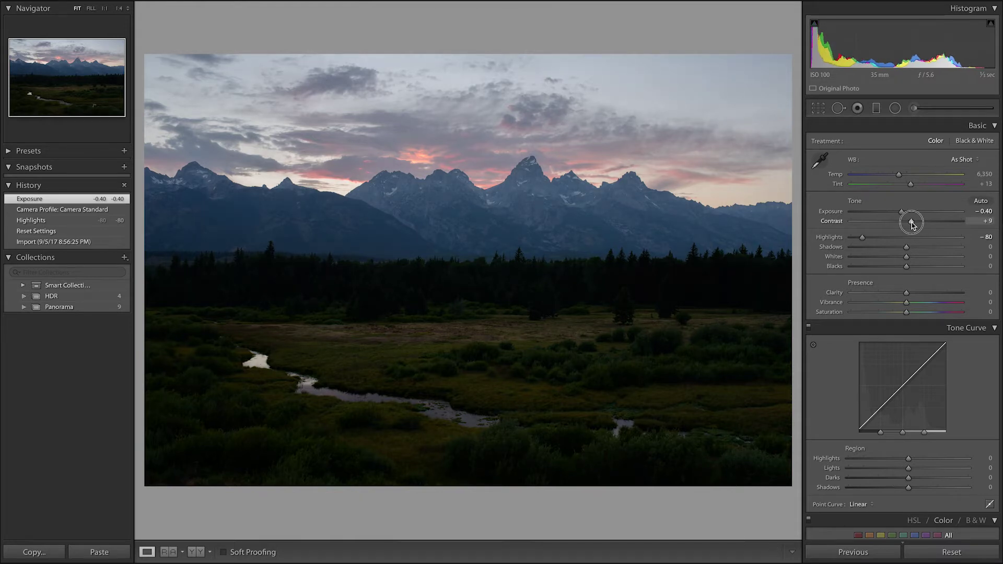
drag(861, 239, 858, 241)
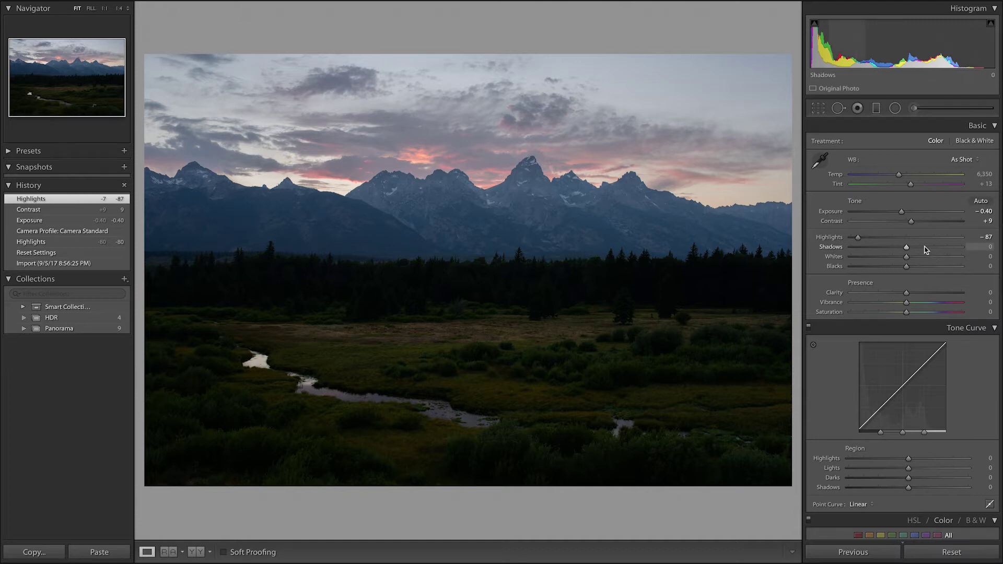
drag(925, 252, 915, 246)
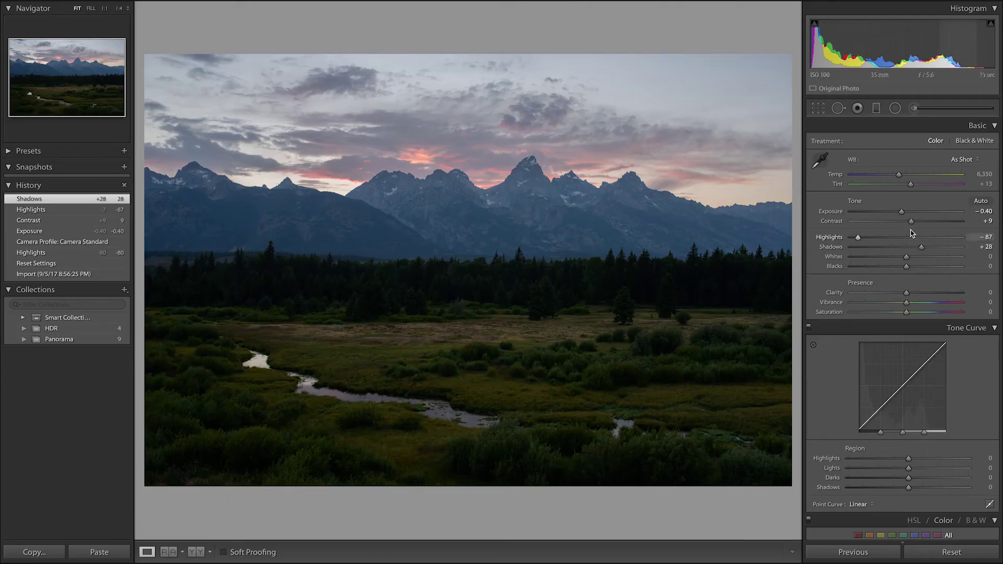
Raise the Lights region of the tone curve to +19.
scroll(910, 222, down, 1)
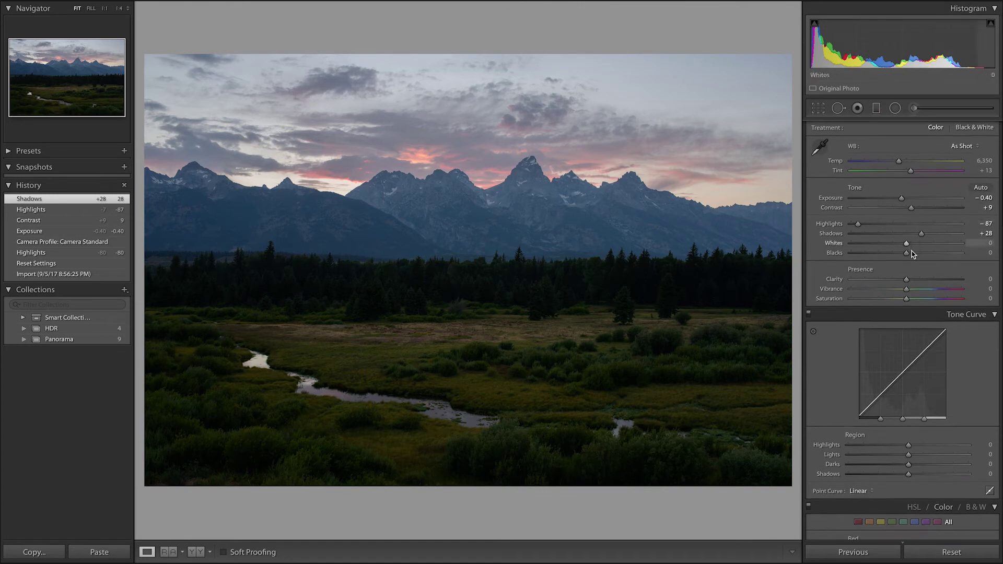
scroll(915, 266, down, 2)
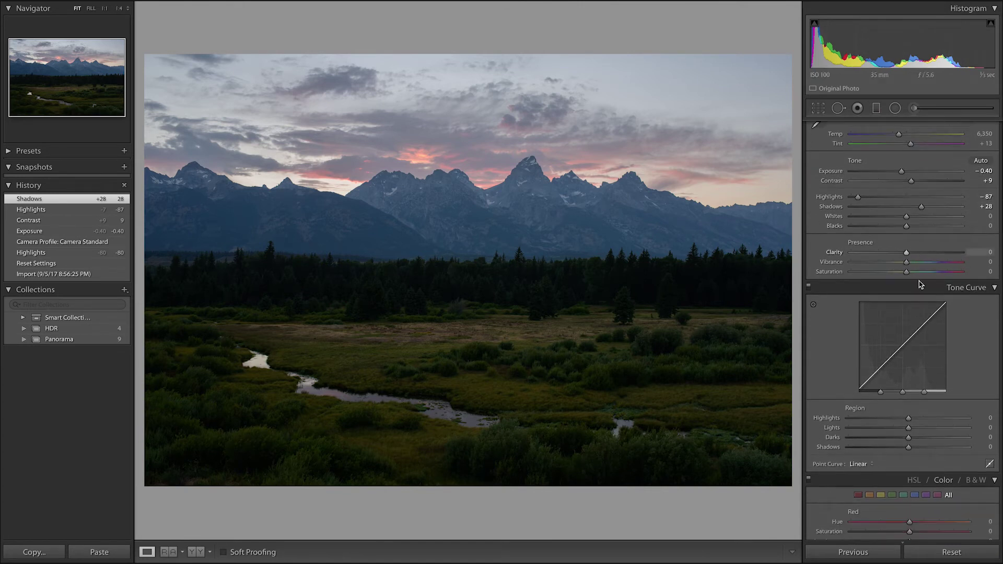
scroll(945, 407, down, 1)
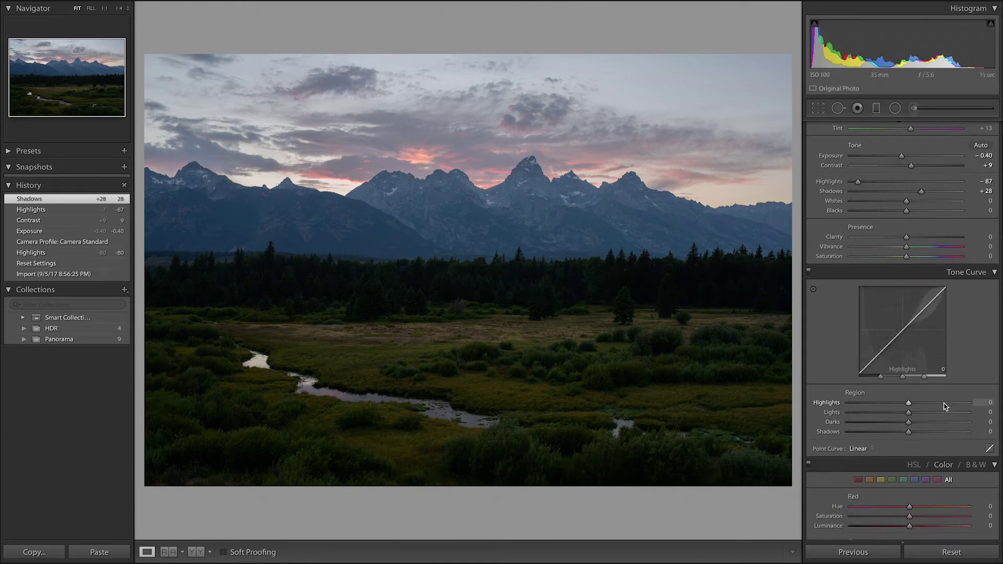
scroll(937, 414, down, 1)
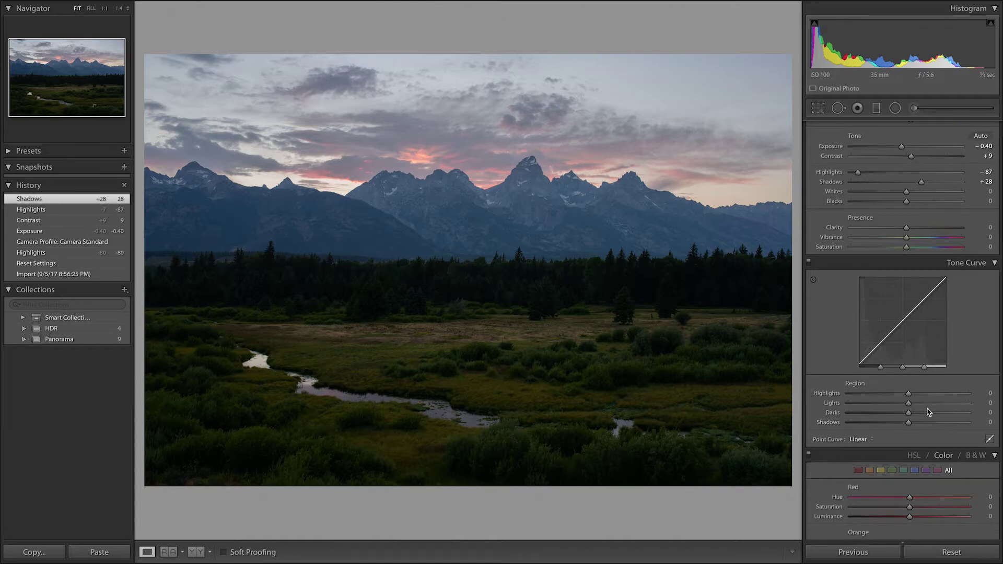
drag(926, 409, 845, 421)
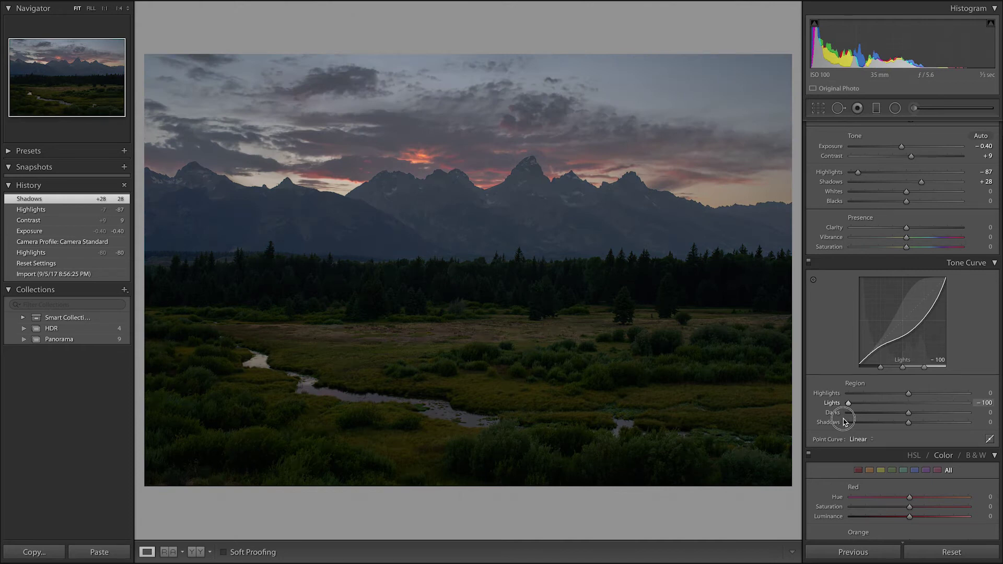
drag(845, 420, 922, 416)
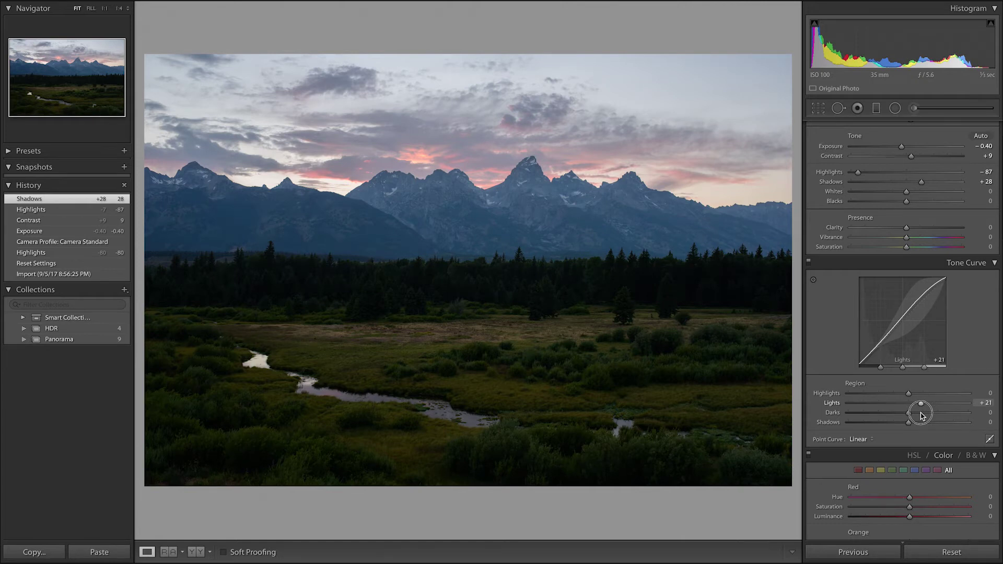
drag(922, 416, 920, 417)
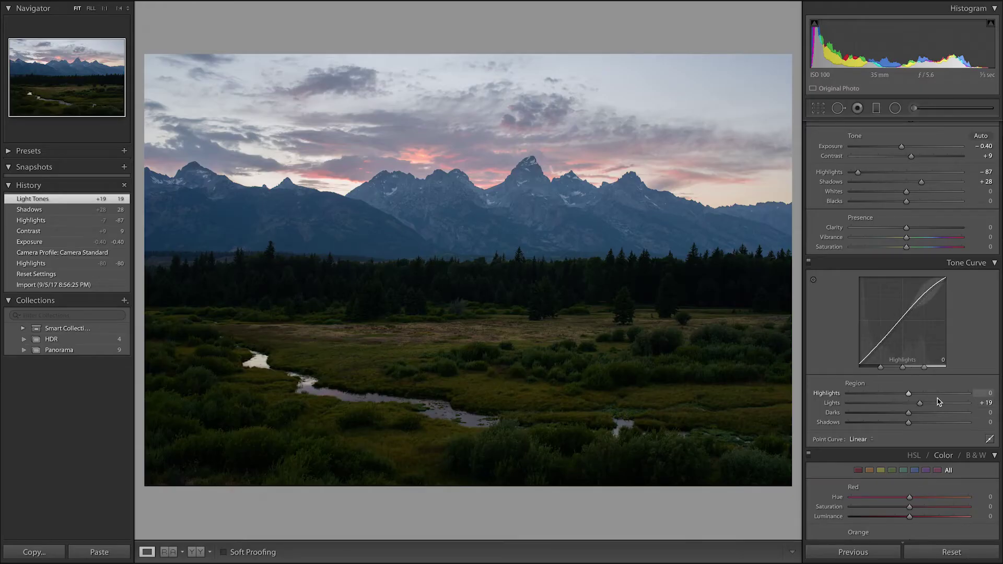
Set the presence adjustments to Vibrance +13 and Clarity -10.
scroll(912, 453, up, 1)
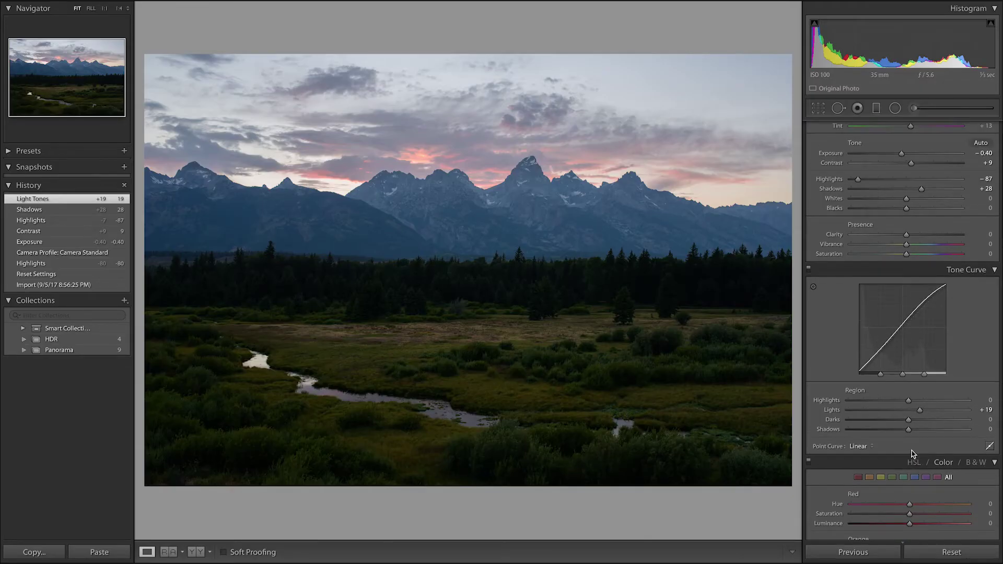
scroll(929, 278, up, 2)
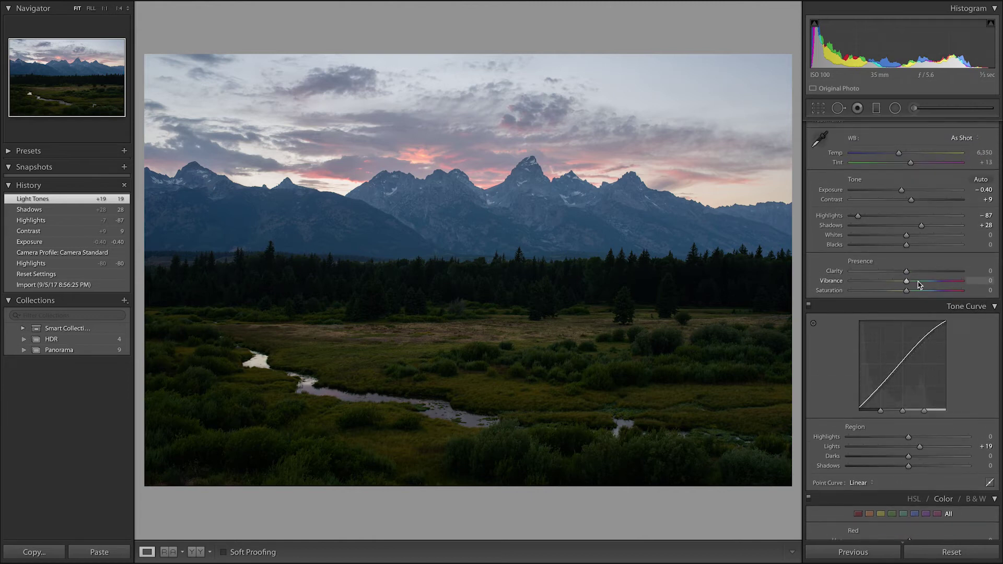
click(918, 282)
mouse_move(916, 284)
mouse_down()
mouse_move(879, 283)
mouse_move(954, 281)
mouse_move(913, 287)
mouse_up()
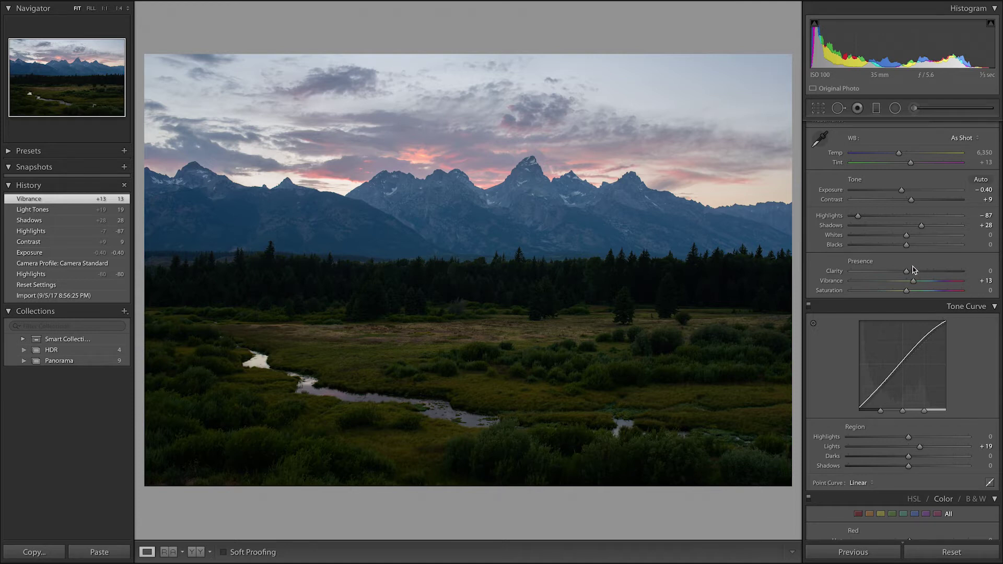
drag(919, 272, 900, 272)
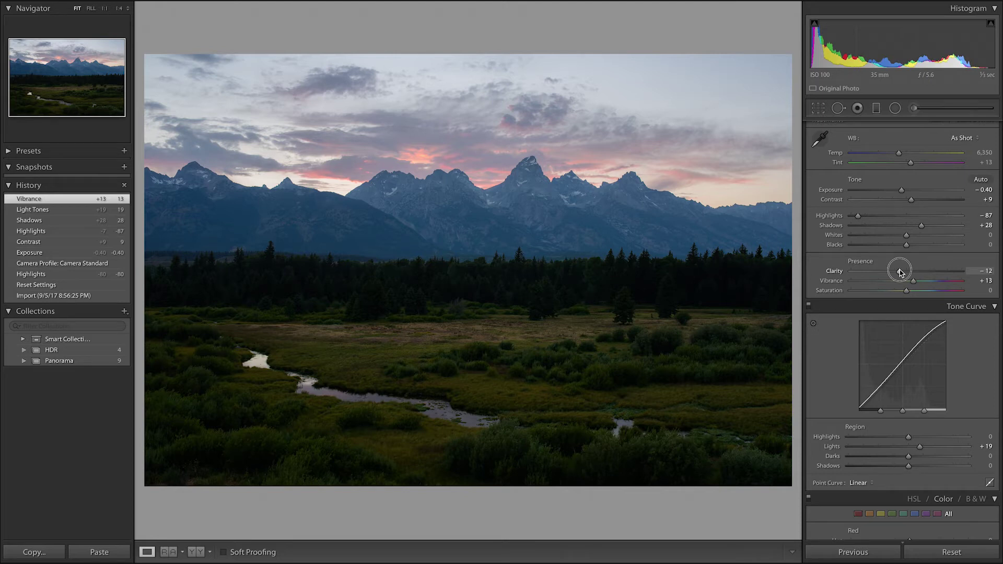
drag(901, 272, 901, 272)
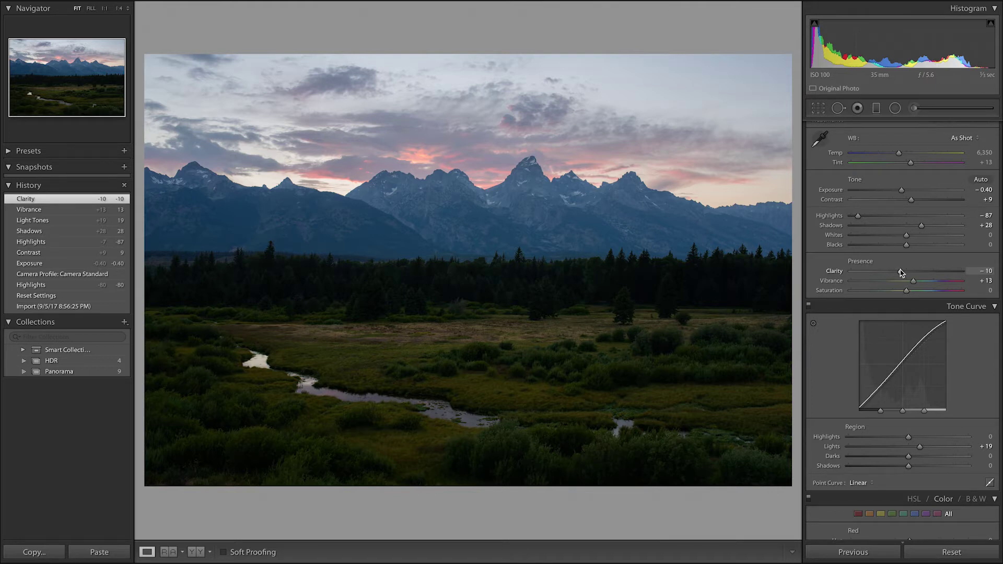
Shift the green hue to +5 and the yellow hue to -19, leaving the orange hue at 0.
scroll(902, 264, down, 6)
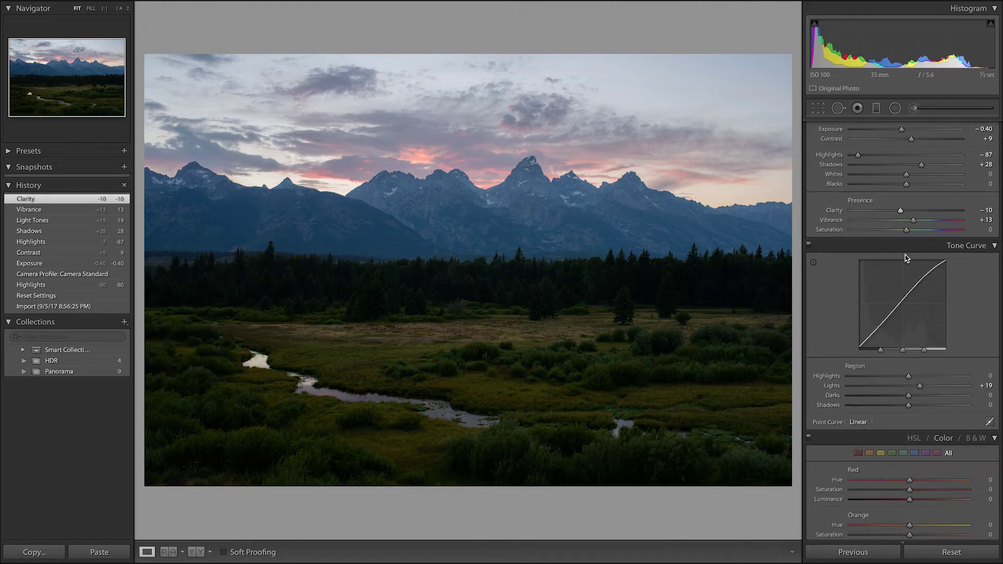
scroll(906, 256, down, 5)
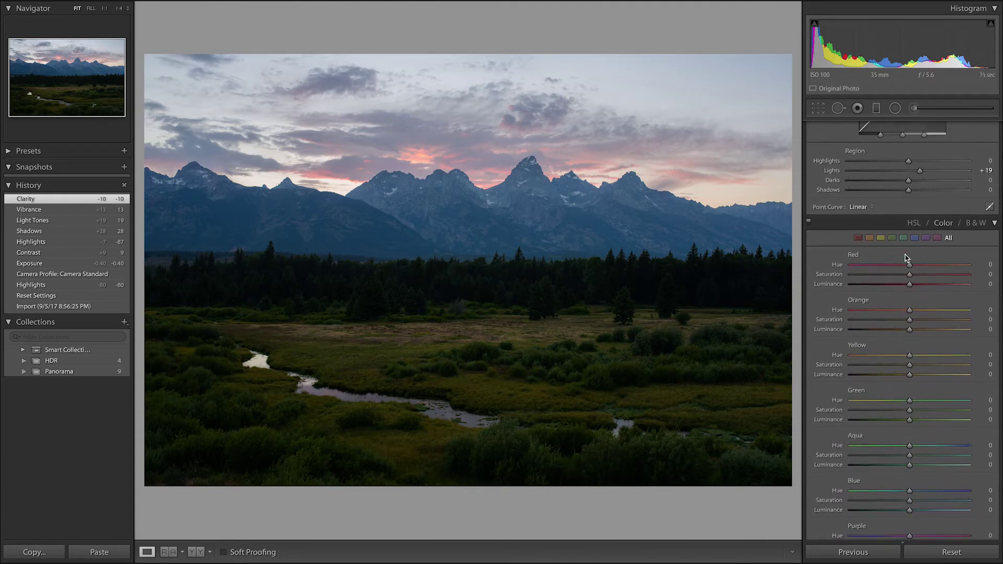
scroll(907, 257, down, 1)
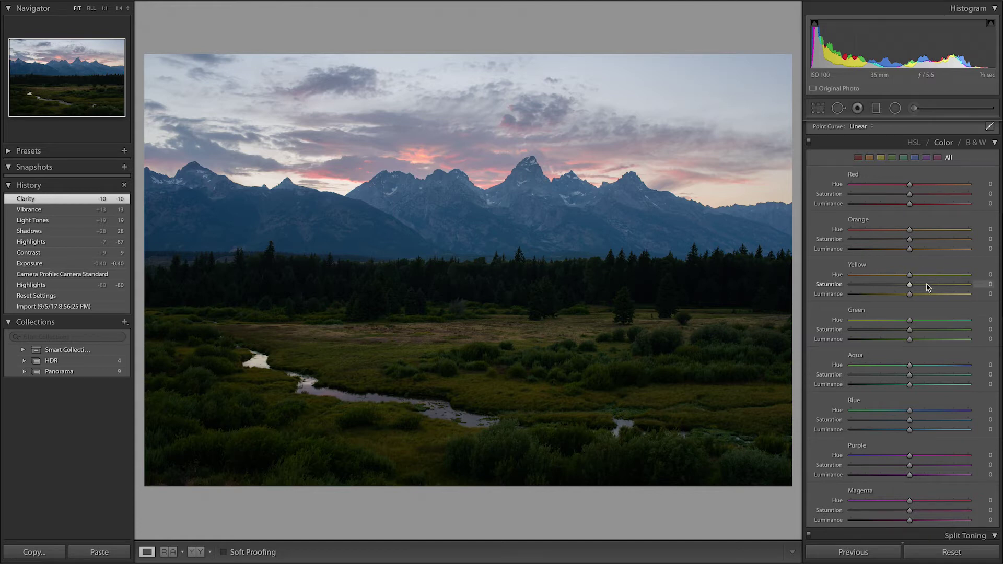
click(914, 321)
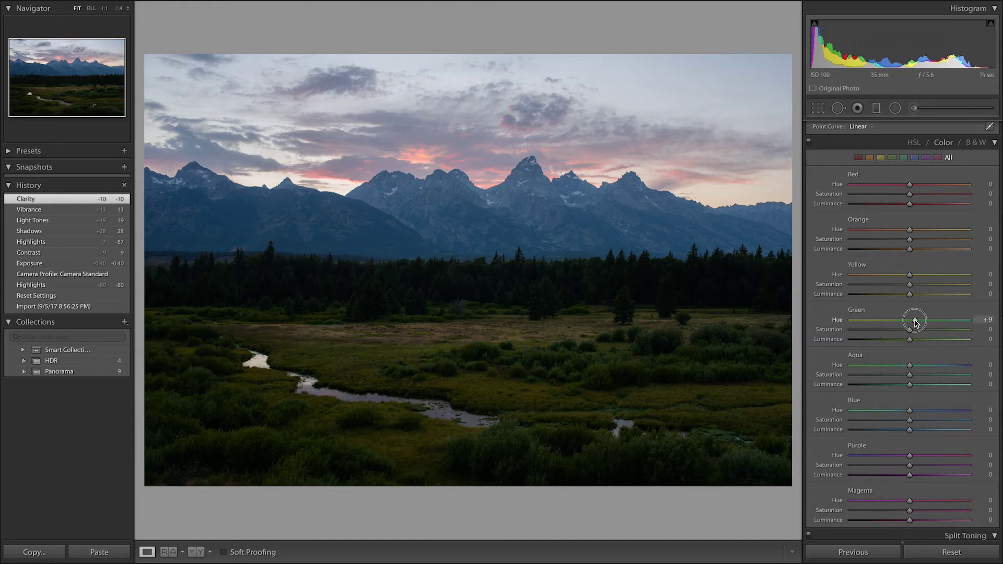
drag(915, 321, 913, 322)
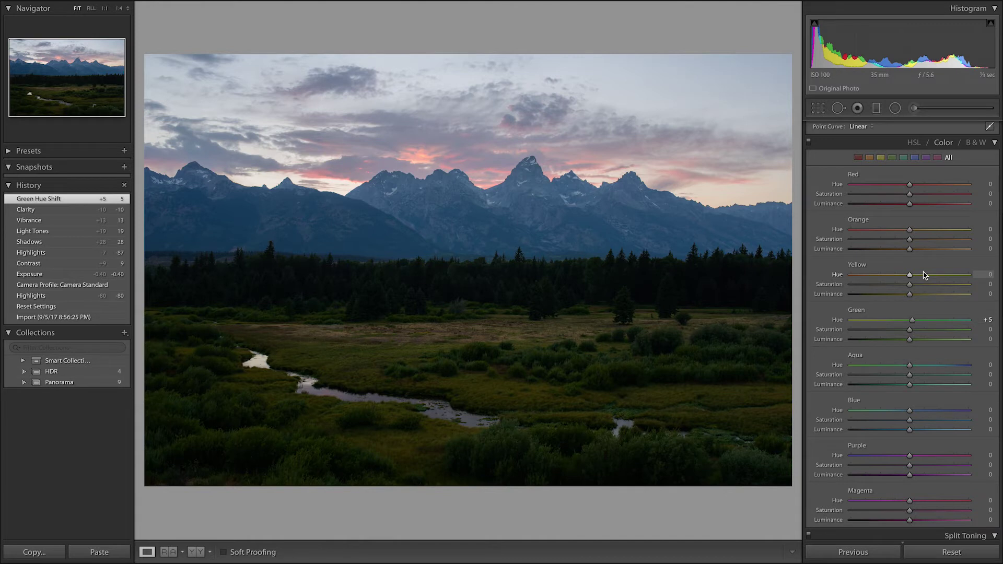
drag(922, 279, 865, 285)
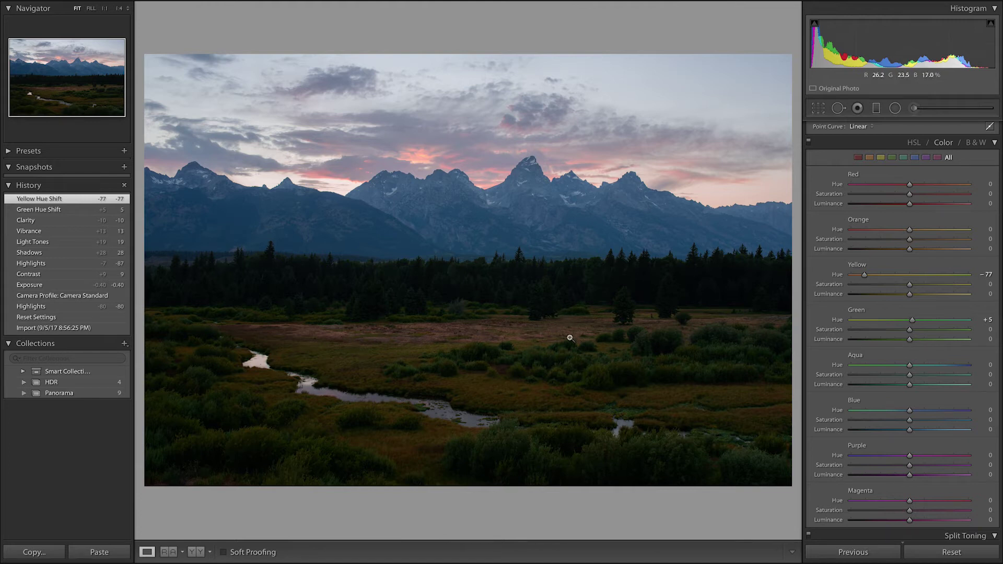
drag(864, 274, 899, 276)
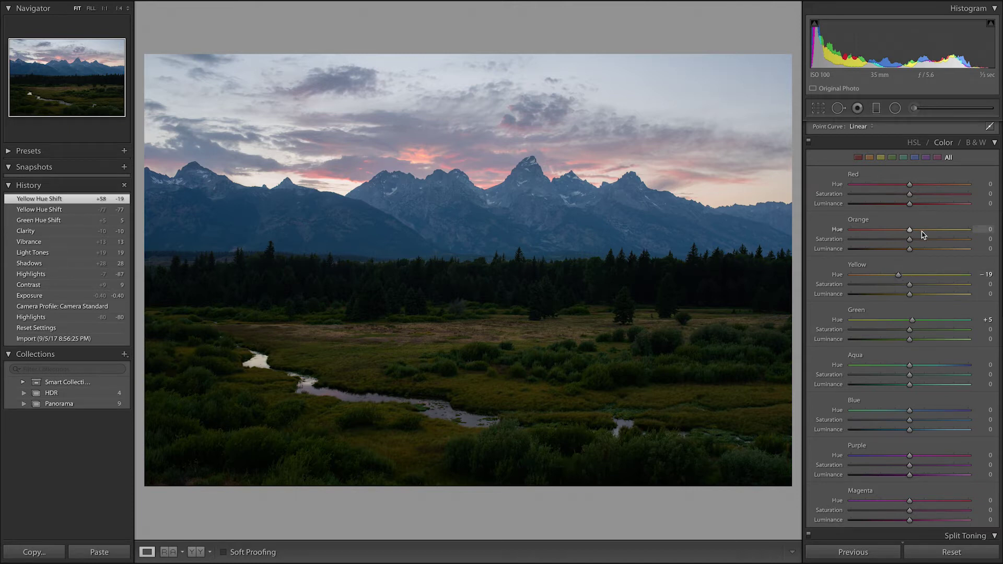
mouse_move(909, 230)
mouse_down()
mouse_move(895, 230)
mouse_move(920, 230)
mouse_move(878, 234)
mouse_move(924, 230)
mouse_move(913, 233)
mouse_up()
double_click(913, 233)
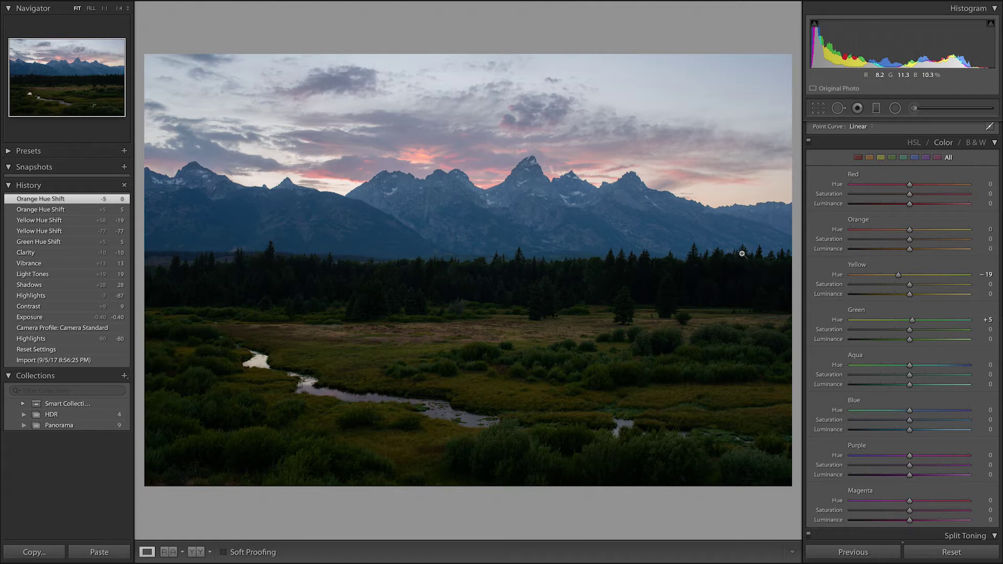
Straighten the photo by rotating the crop to an angle of 0.23.
click(822, 107)
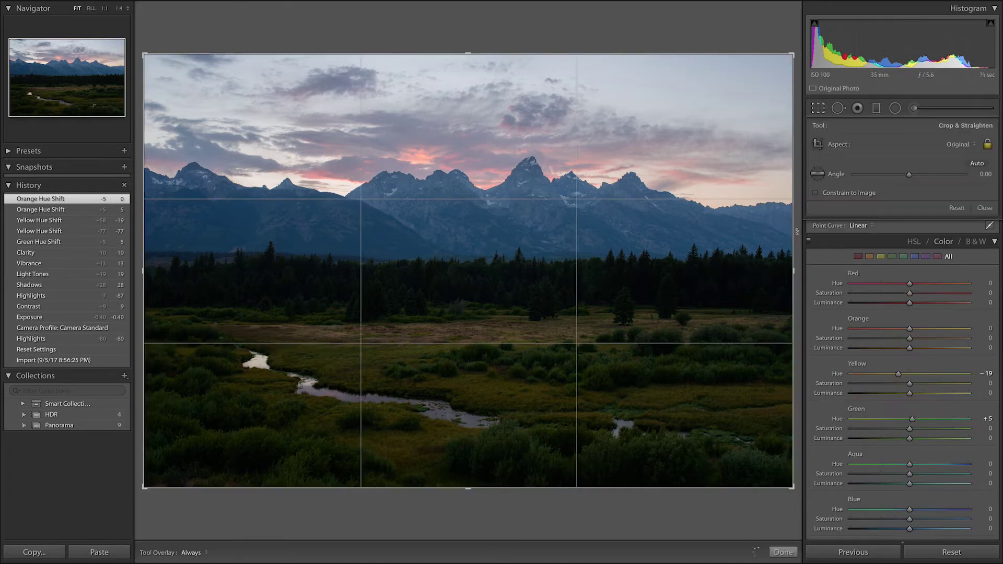
drag(796, 230, 802, 231)
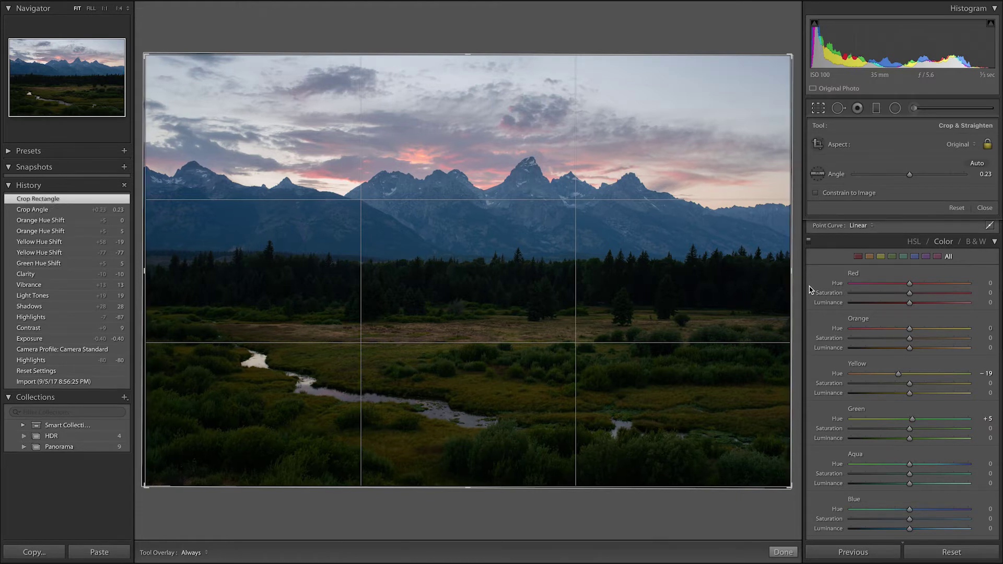
key(r)
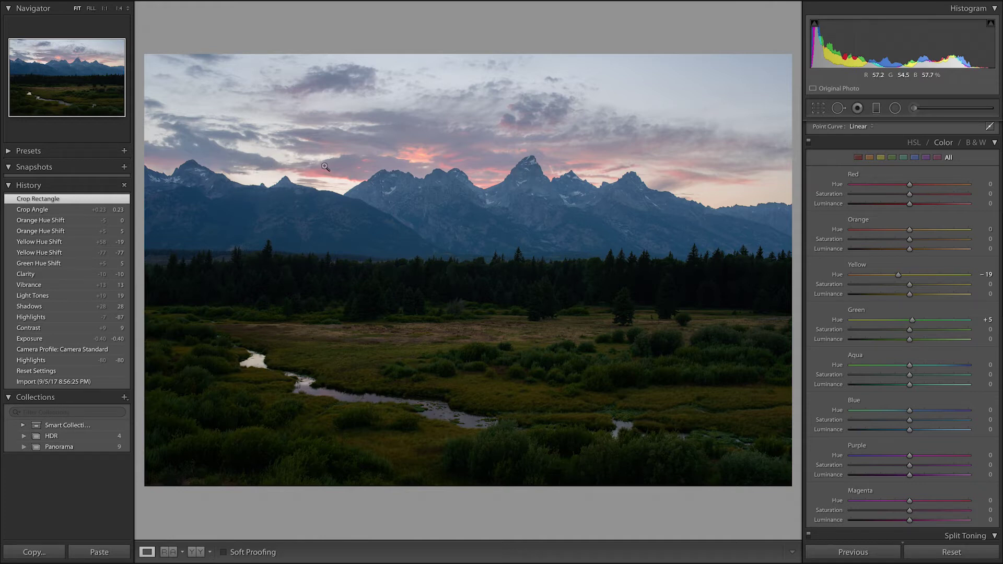
Start an Adjustment Brush mask at size 7 over the bright sky dip beside the far-left peak, with the mask overlay shown.
click(914, 108)
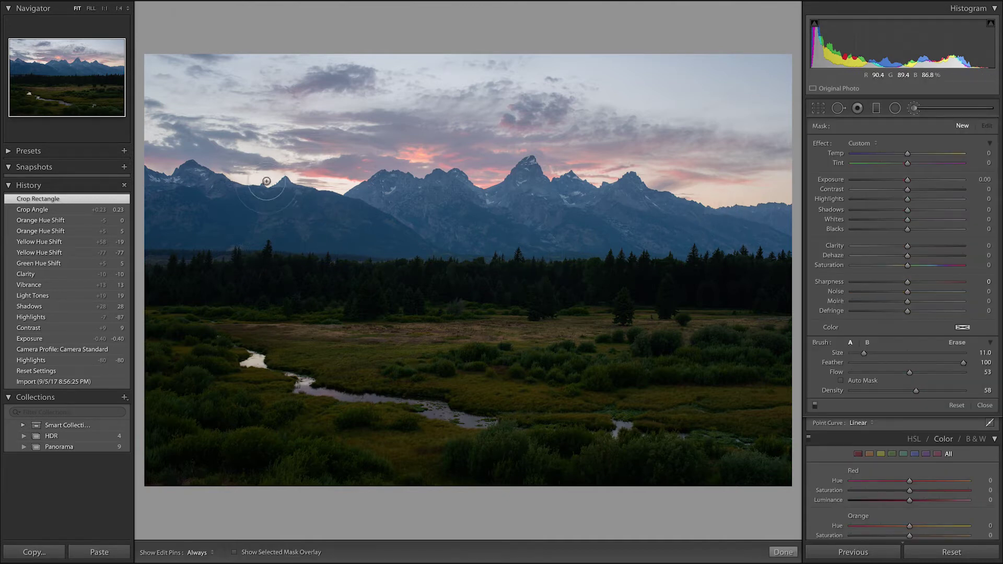
key(bracketleft)
key(bracketleft)
key(bracketleft)
key(bracketleft)
click(261, 179)
key(h)
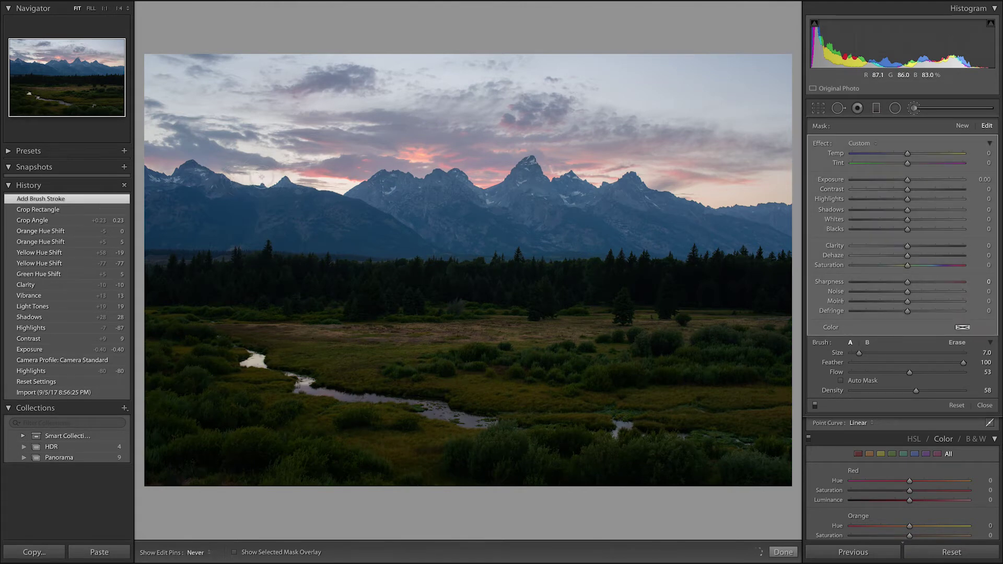
click(252, 178)
key(h)
key(o)
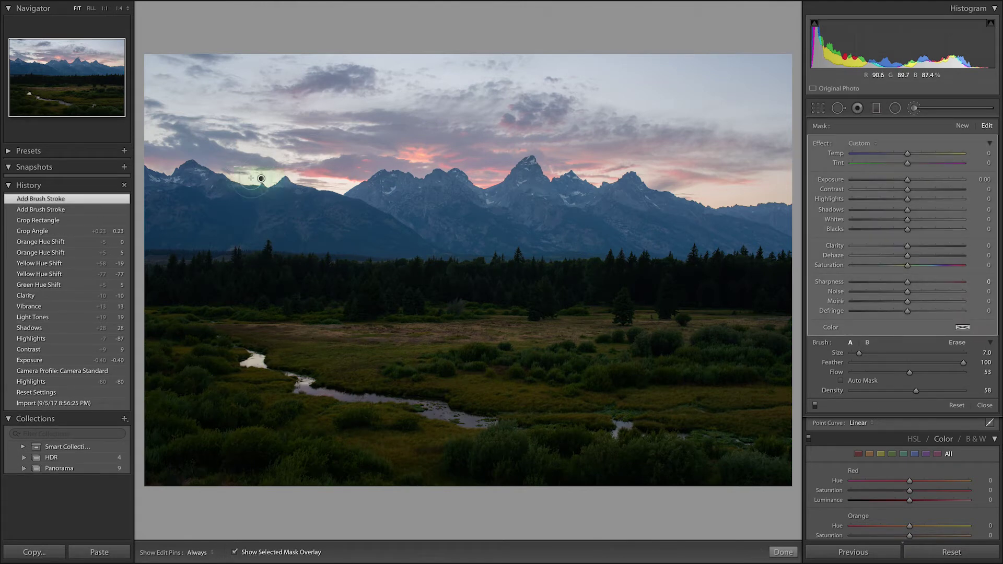
Extend the brush mask along the glowing horizon to the central mountains, hide the overlay and set the mask's Highlights to -86.
key(h)
click(275, 178)
key(h)
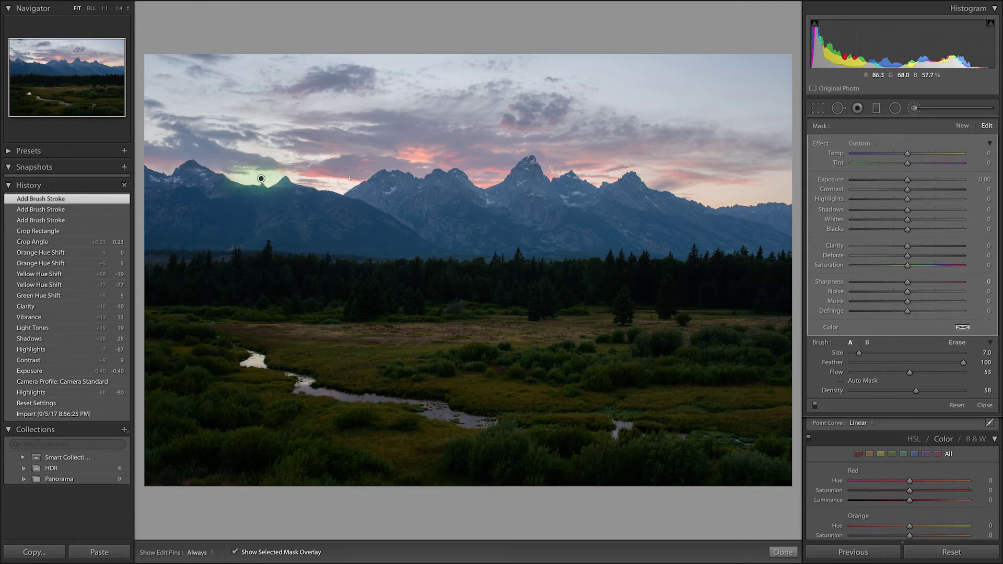
key(h)
click(346, 183)
key(h)
key(h)
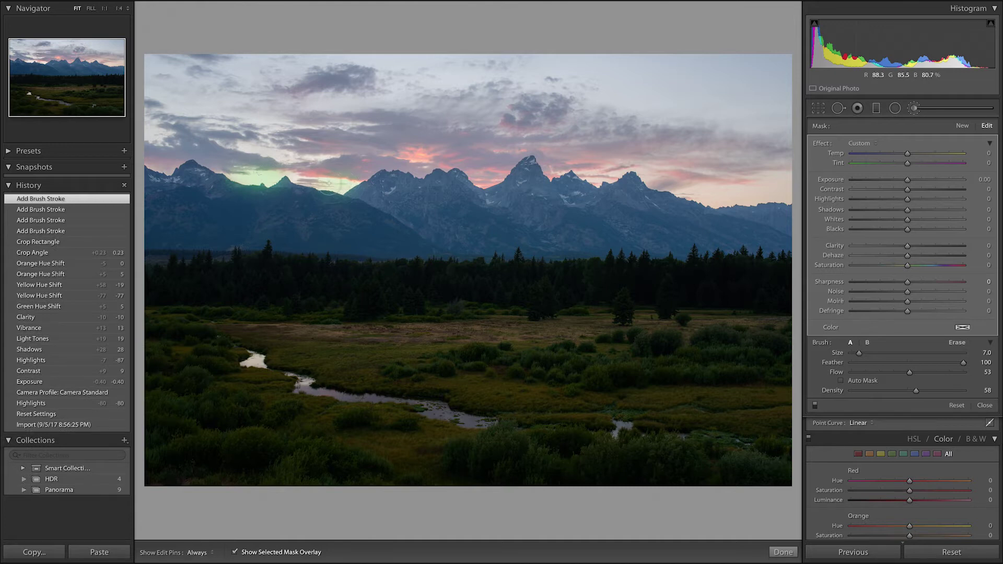
click(290, 186)
key(h)
click(347, 174)
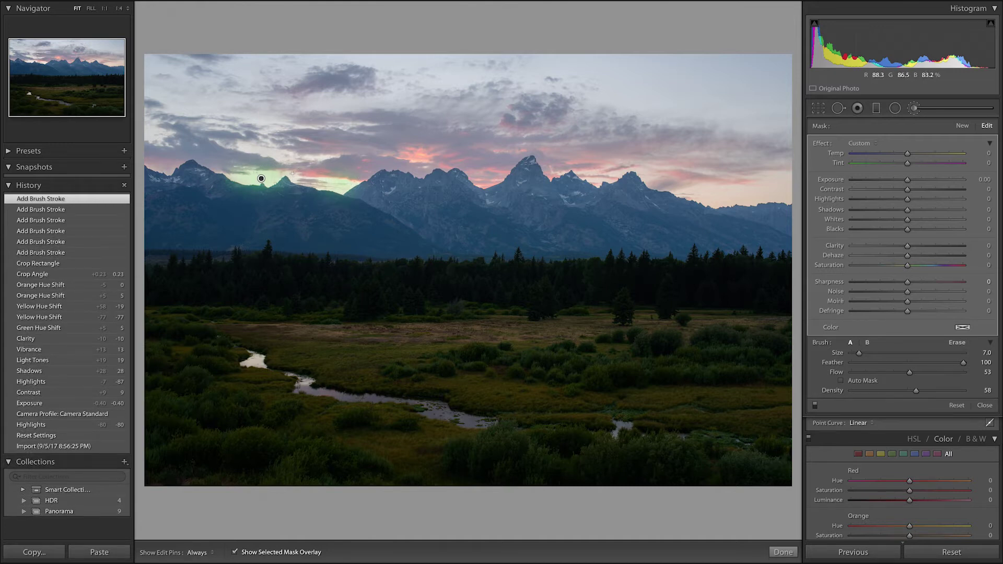
key(o)
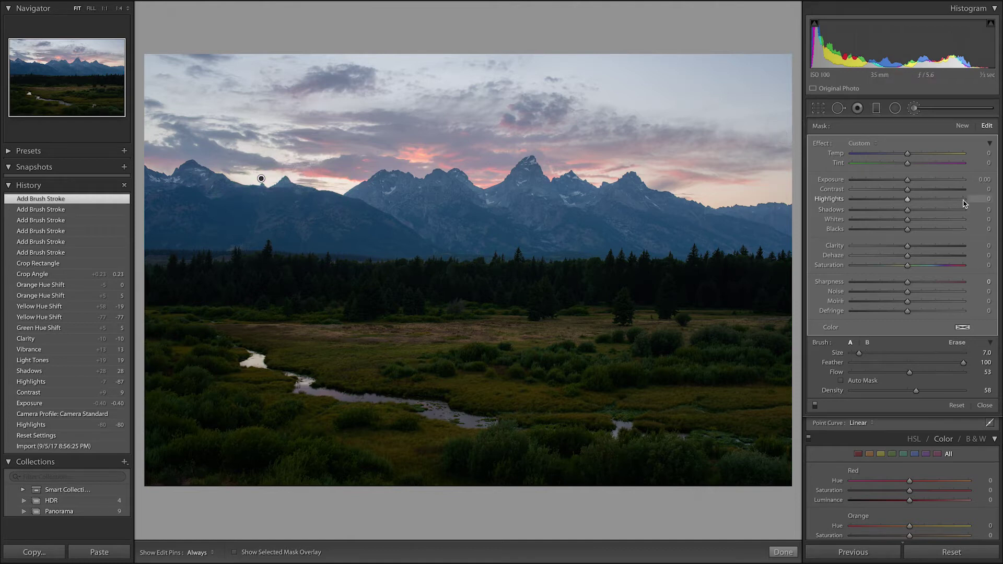
mouse_move(885, 199)
mouse_down()
mouse_move(846, 197)
mouse_move(965, 197)
mouse_move(859, 199)
mouse_up()
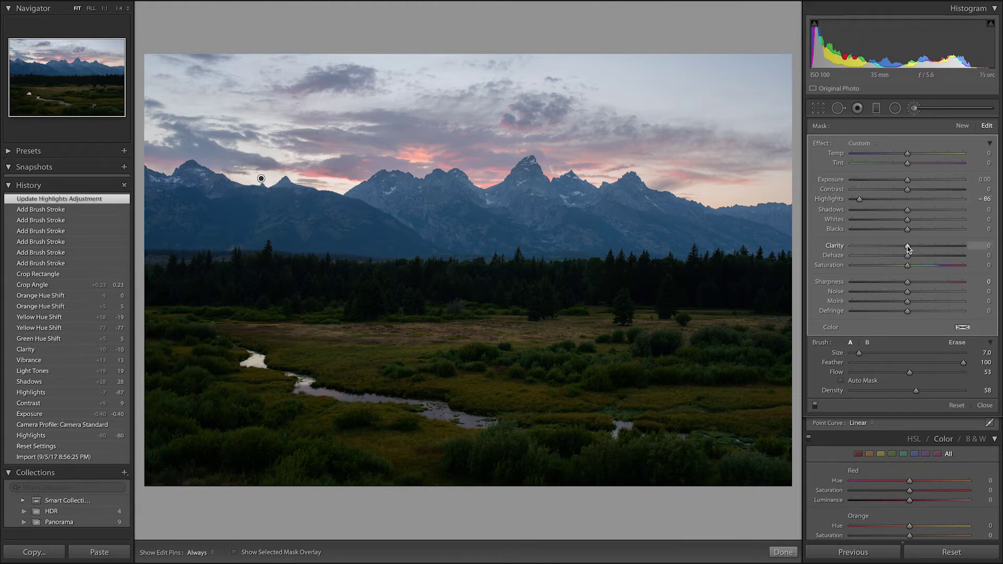
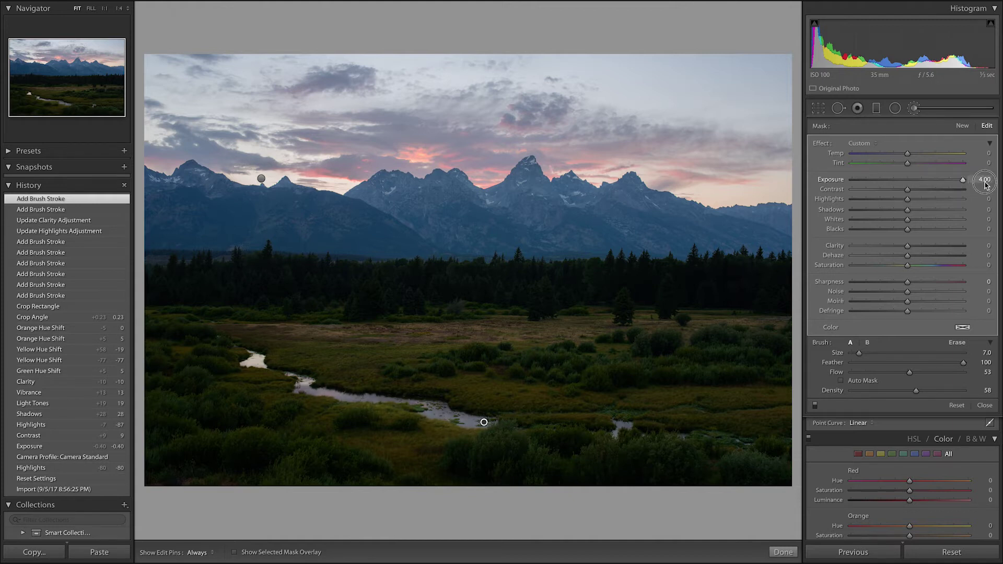
Reset the stream brush mask's Exposure to 0 and raise its Highlights to 81.
double_click(963, 180)
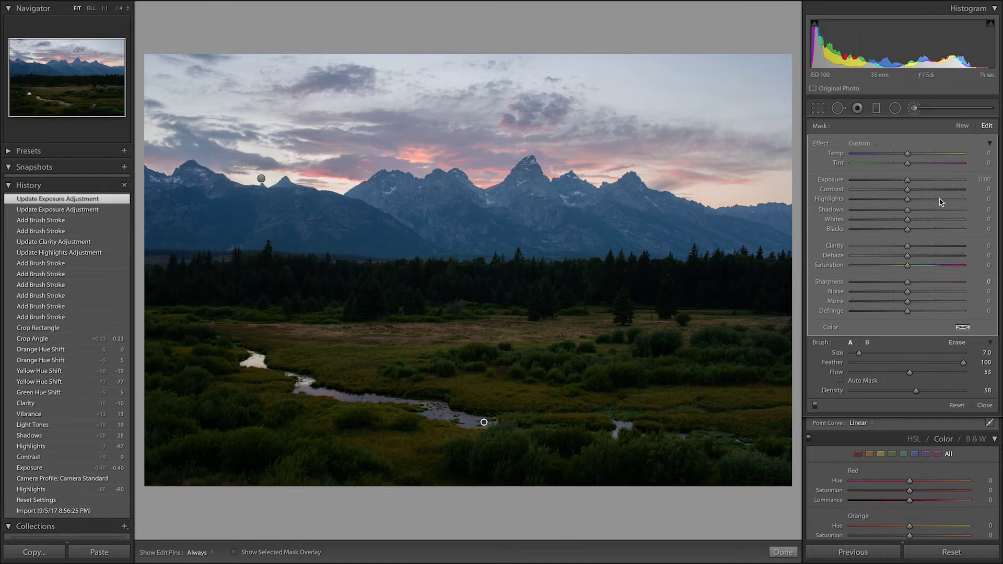
mouse_move(940, 200)
mouse_down()
mouse_move(834, 207)
mouse_move(994, 196)
mouse_move(952, 200)
mouse_up()
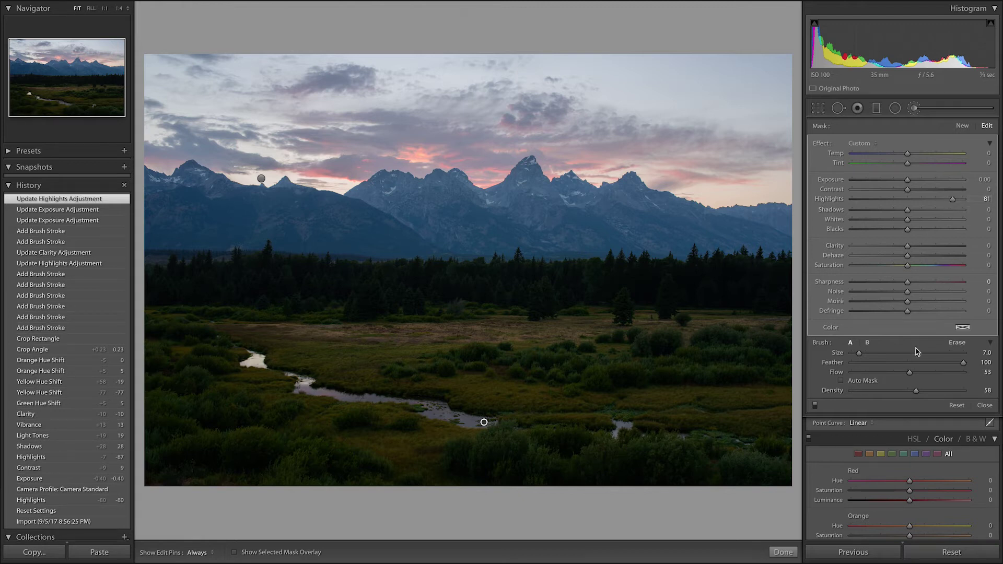
Raise the brush Flow to 82 and paint further strokes over the winding stream.
click(943, 372)
key(h)
mouse_move(452, 421)
mouse_down()
mouse_move(421, 403)
mouse_move(349, 398)
mouse_up()
key(h)
key(h)
drag(347, 395, 374, 385)
key(h)
Set the stream mask's Highlights to 96 and Saturation to 64, and close the Adjustment Brush.
click(963, 202)
click(919, 266)
drag(919, 267, 832, 267)
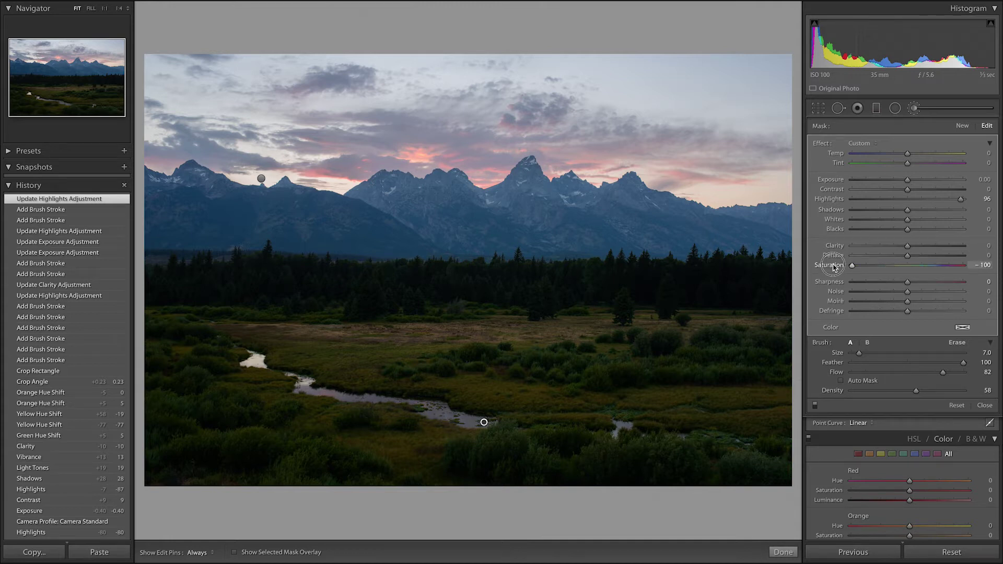
drag(834, 268, 944, 267)
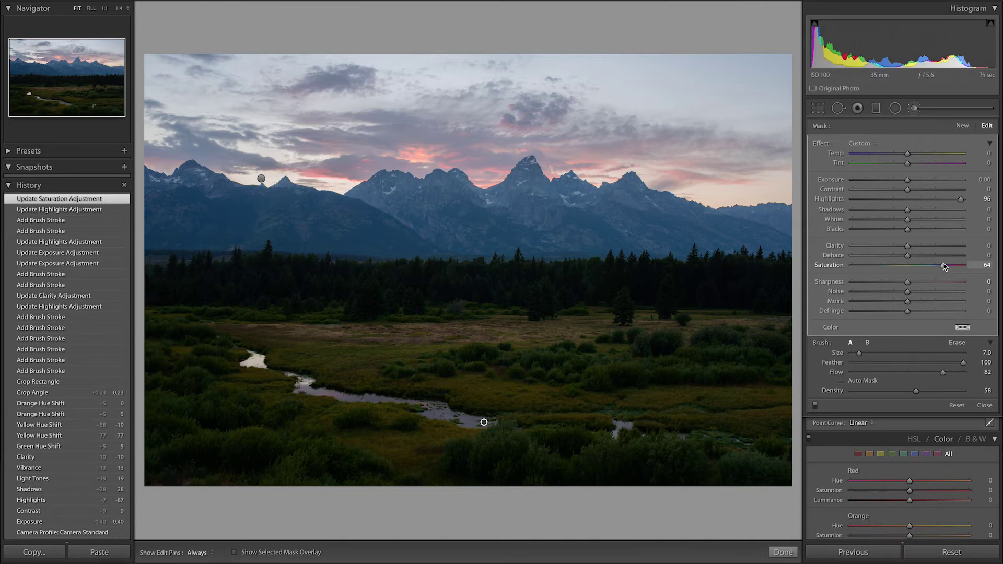
click(986, 406)
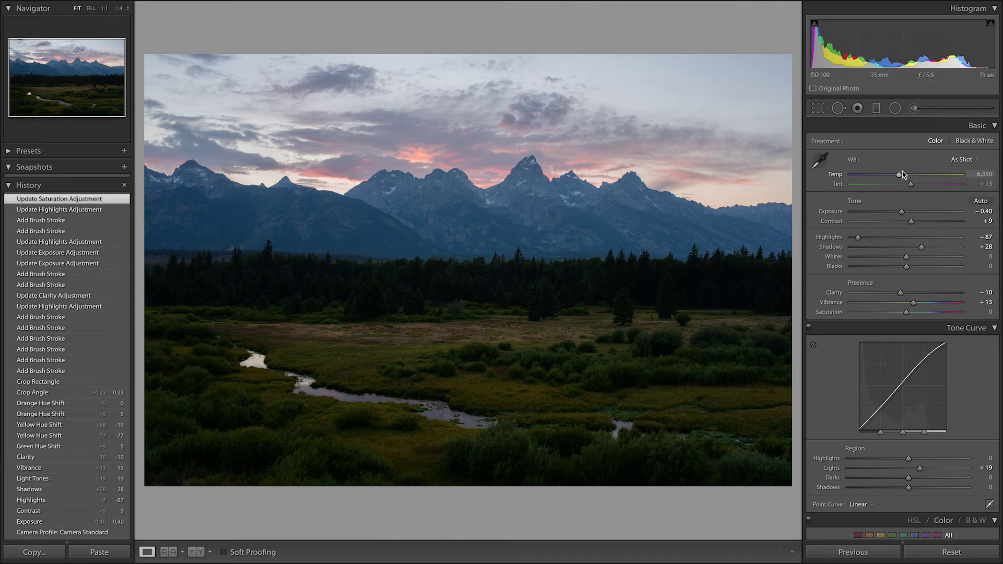
Lower the photo's color temperature to about 6.2K and the tone curve's Highlights region to -9.
drag(902, 174, 898, 178)
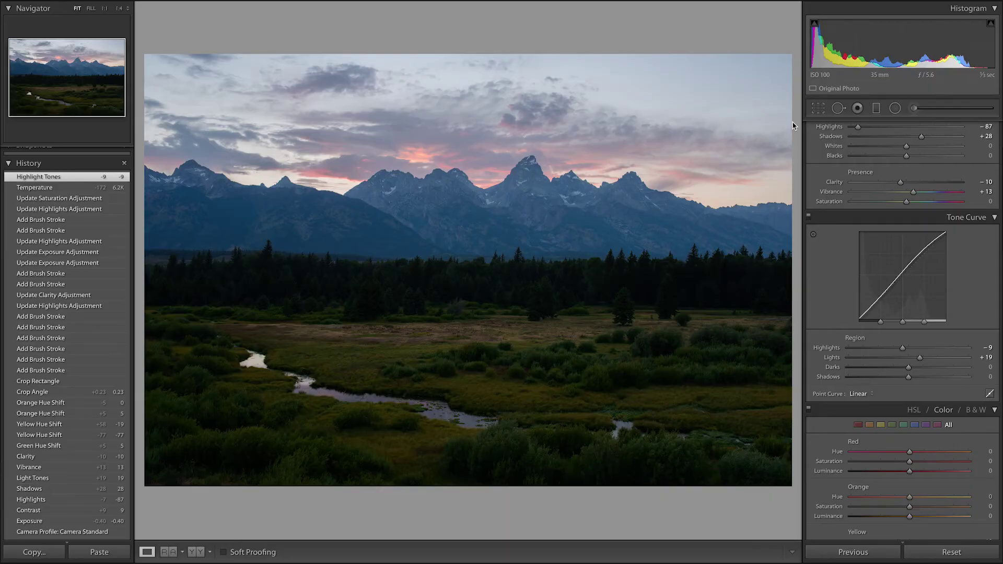
Compare the edited photo with its unedited Before version.
key(backslash)
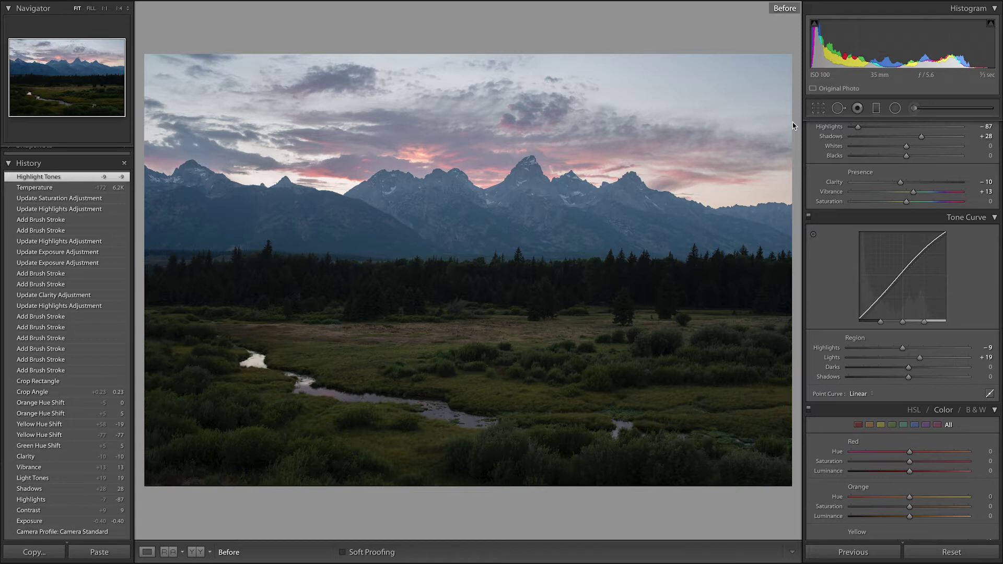
key(backslash)
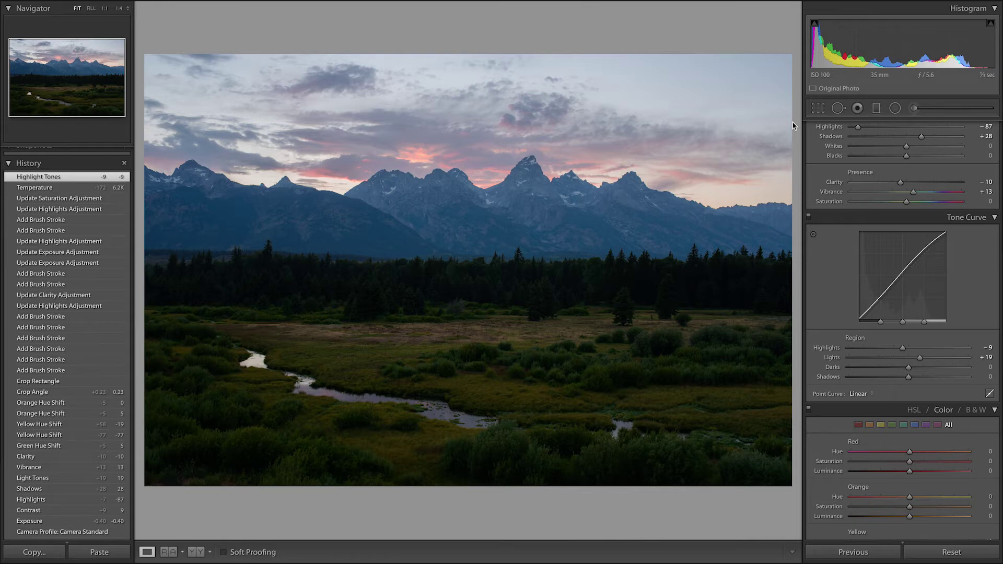
key(backslash)
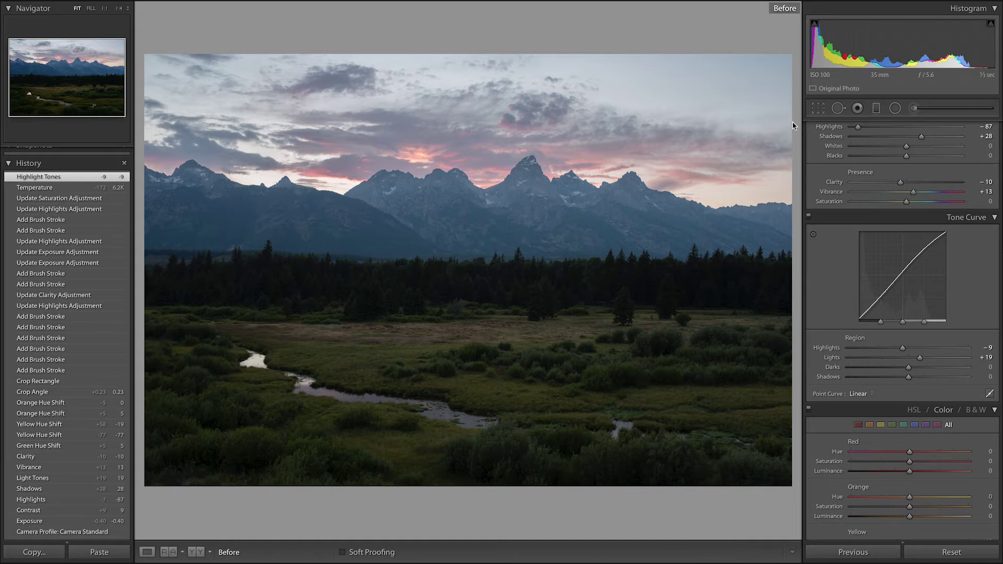
key(backslash)
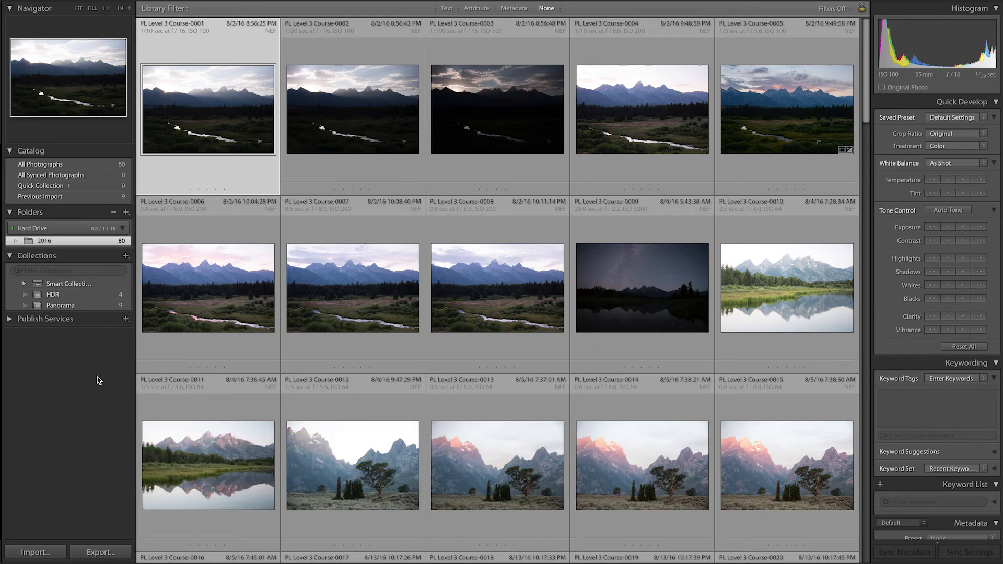
View the bracketed sunburst exposures 0001 to 0003 full size and compare their brightness.
double_click(194, 100)
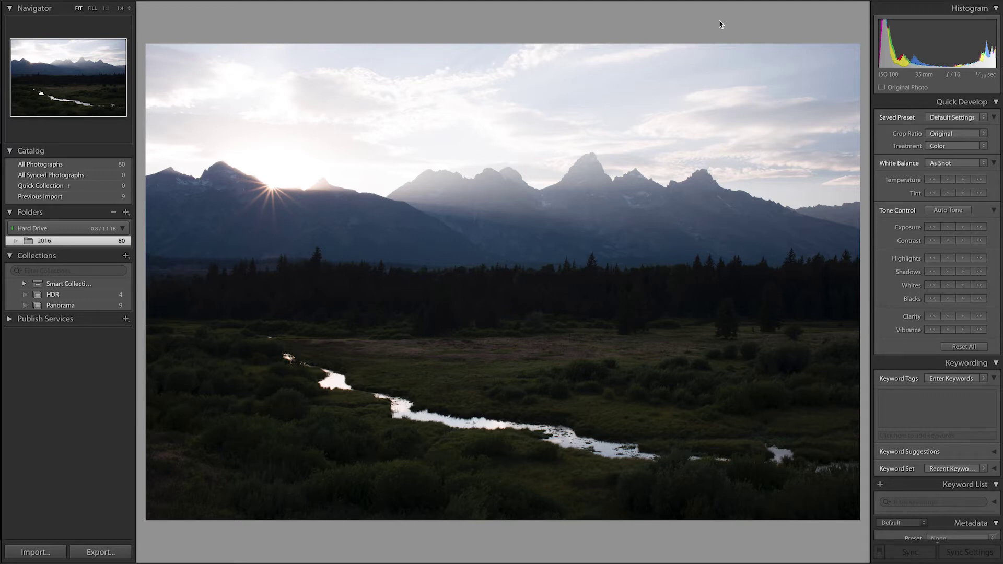
key(Right)
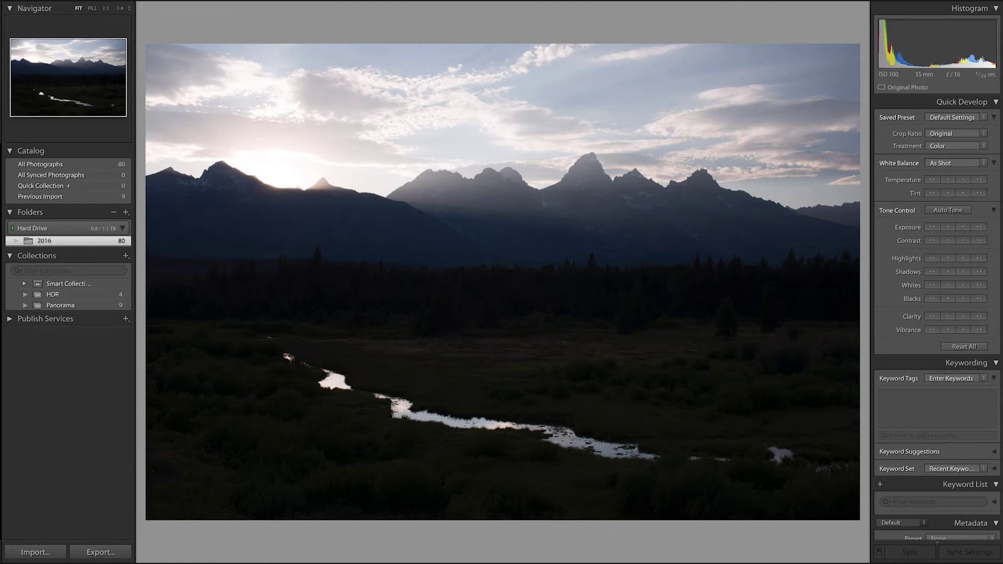
key(Right)
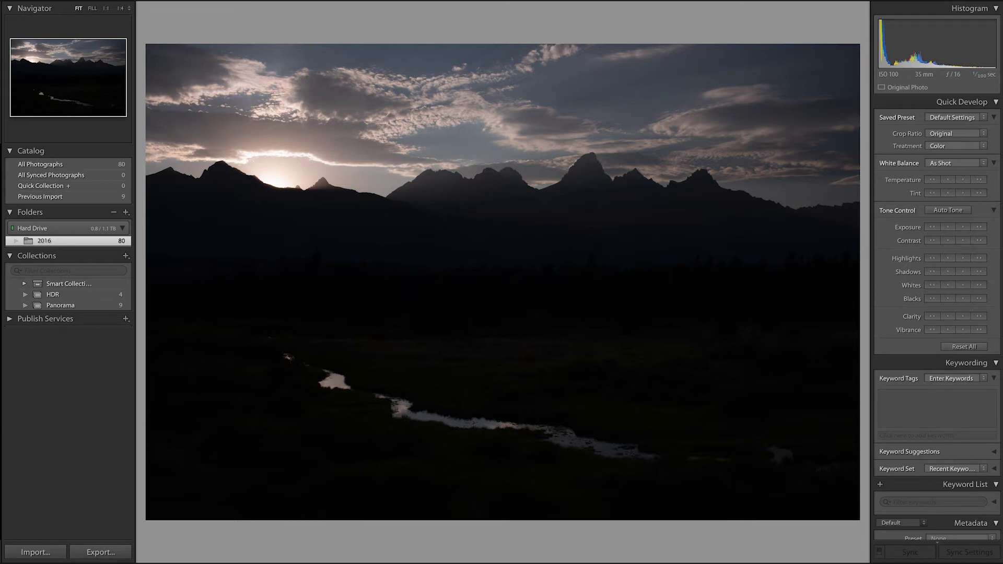
key(Left)
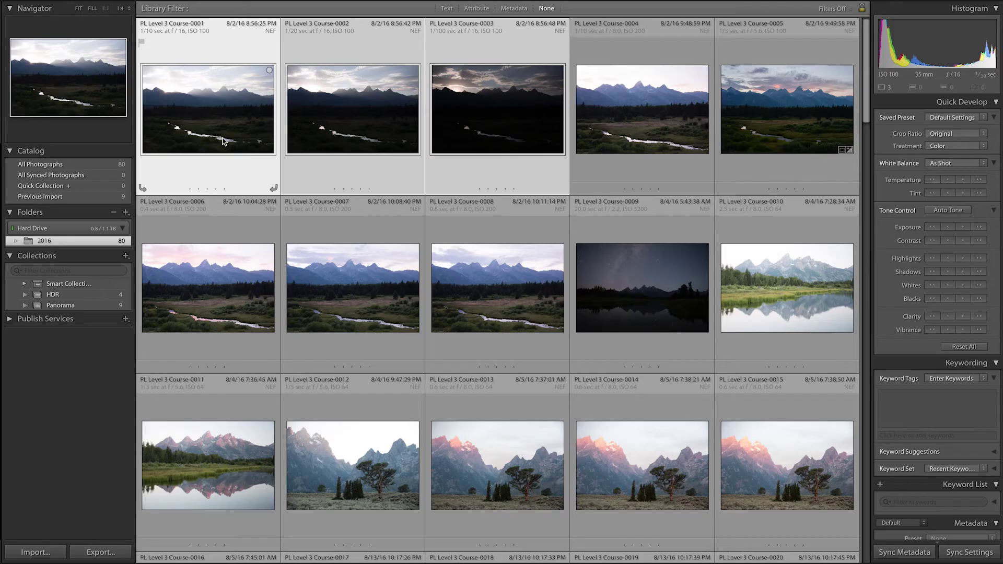
Open an HDR Photo Merge of the three selected sunburst exposures and set the Deghost Amount to High.
right_click(223, 140)
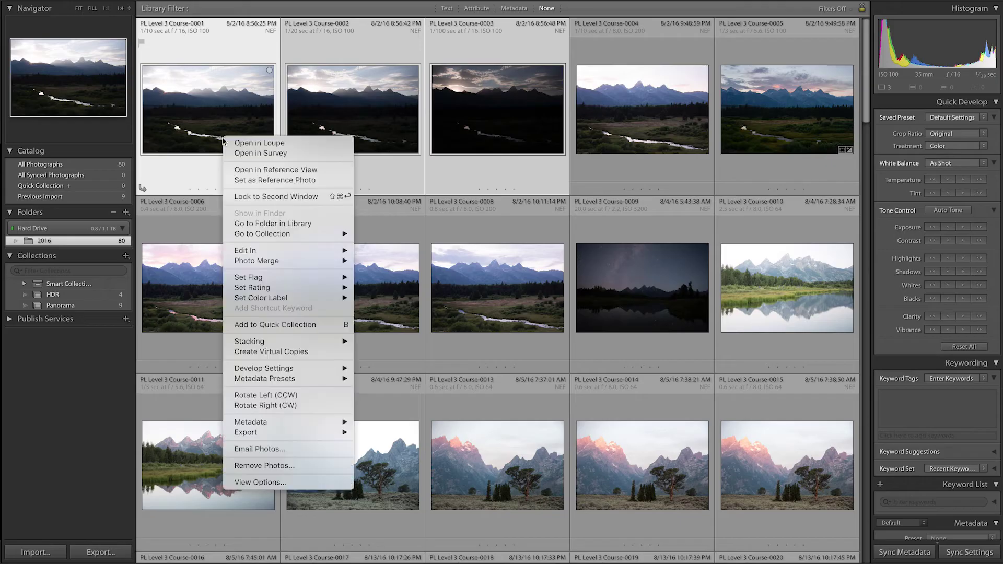
mouse_move(296, 261)
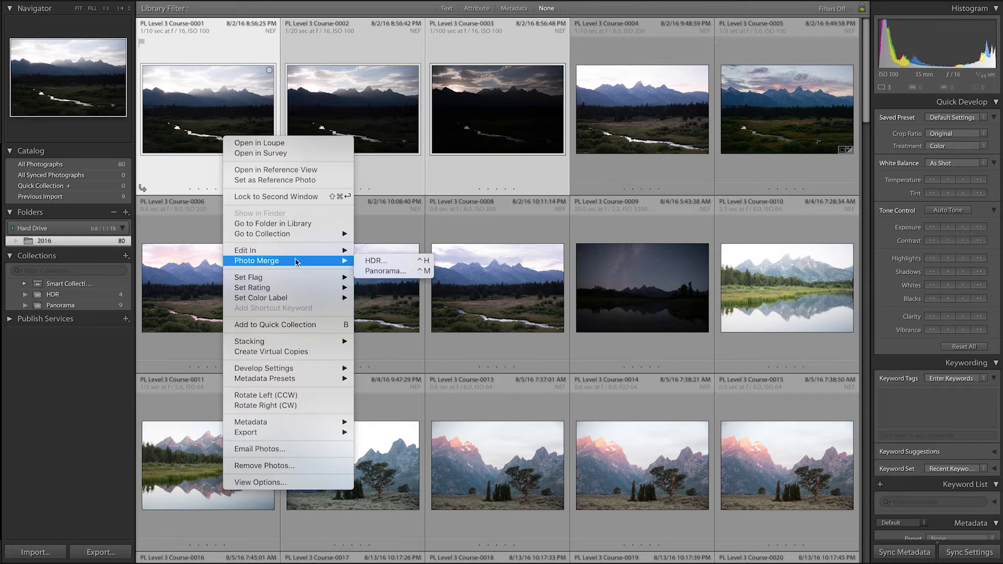
click(415, 261)
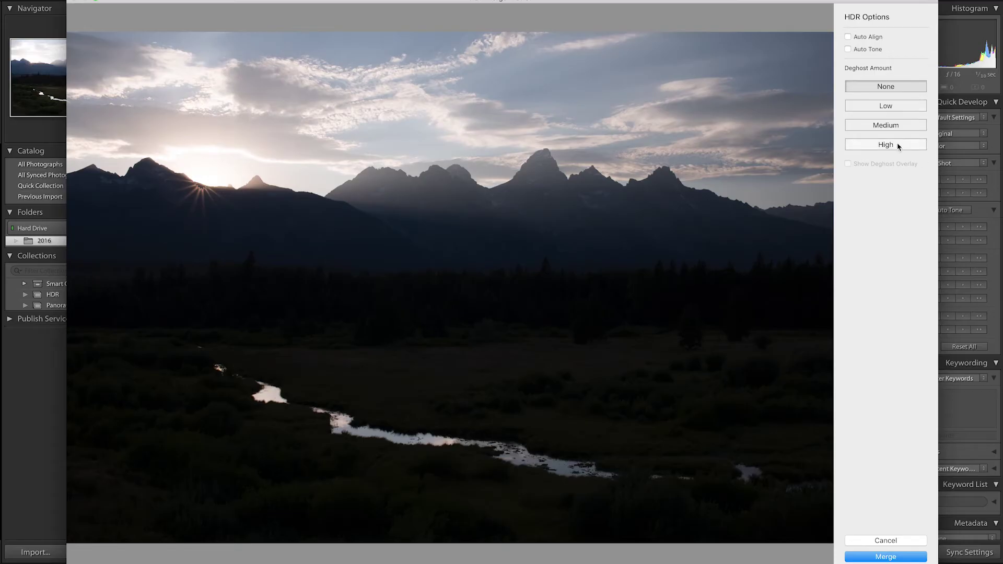
click(896, 146)
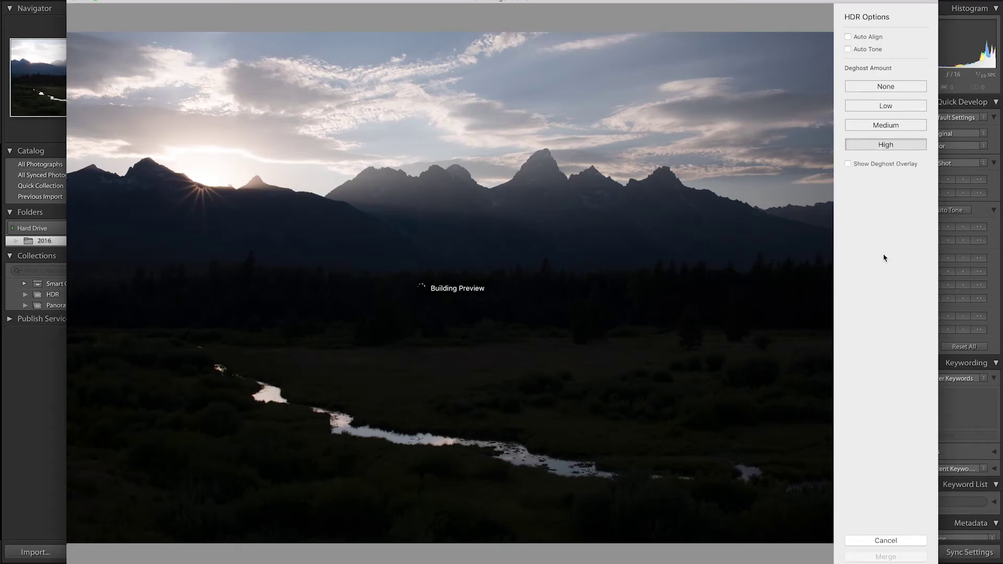
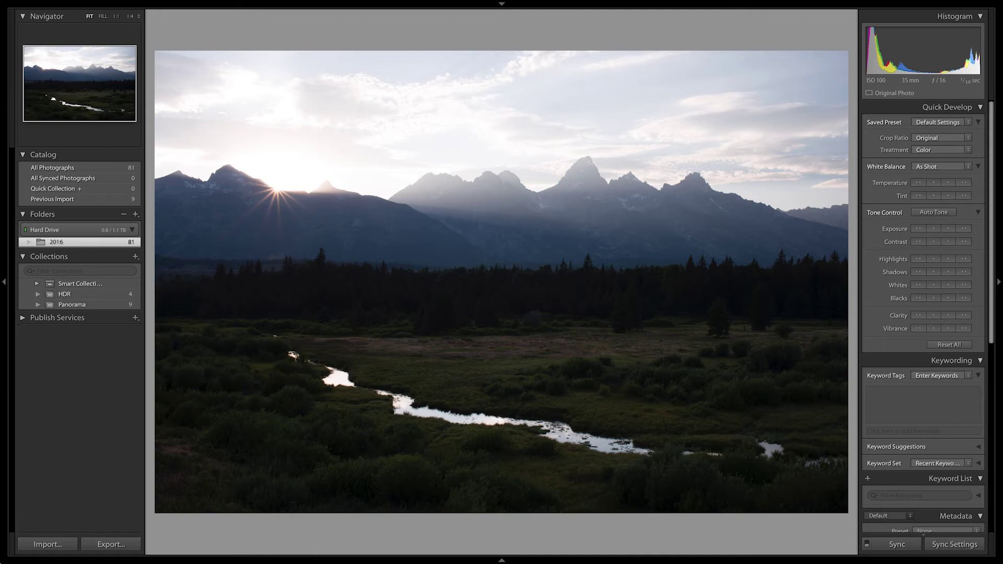
Lower the original brightest sunburst frame's Exposure to -1.15 in Develop to match the merged HDR image.
key(ctrl+z)
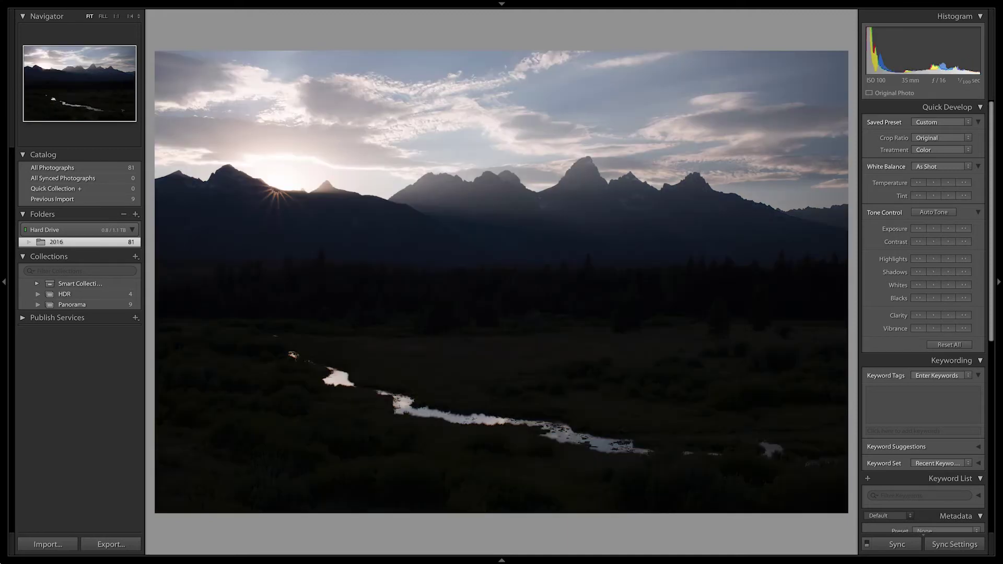
key(ctrl+shift+z)
key(d)
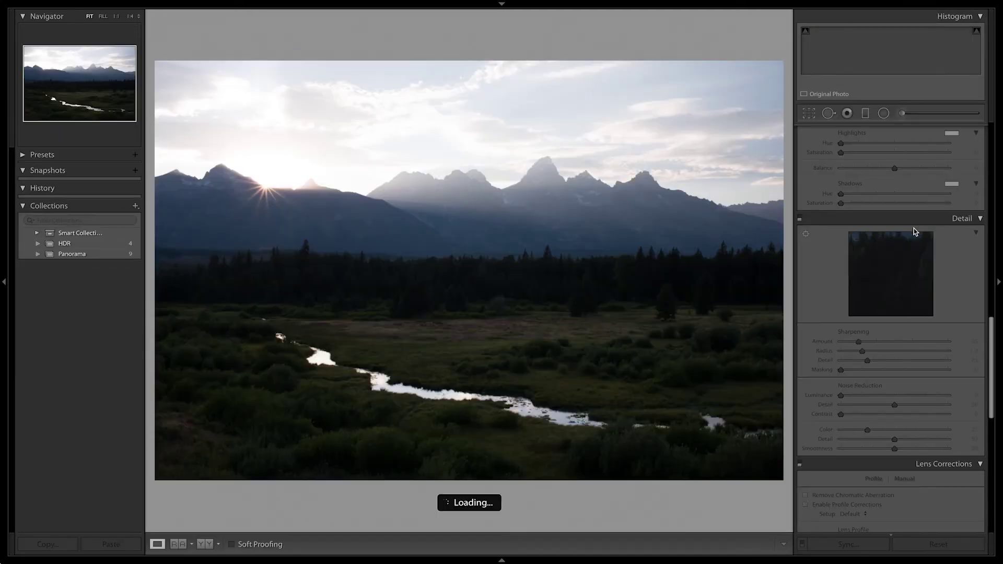
scroll(913, 232, down, 1)
drag(885, 217, 882, 218)
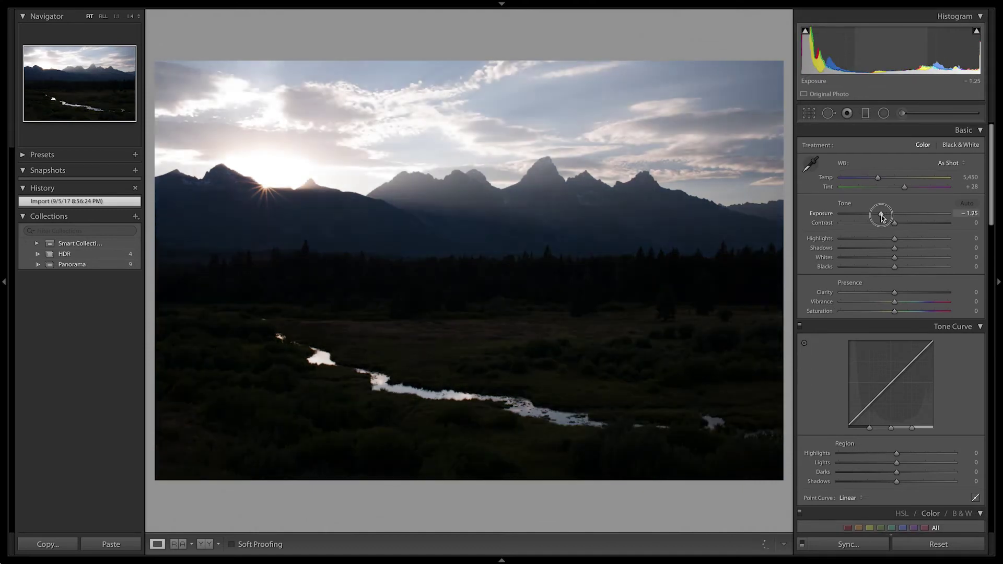
drag(882, 215, 881, 215)
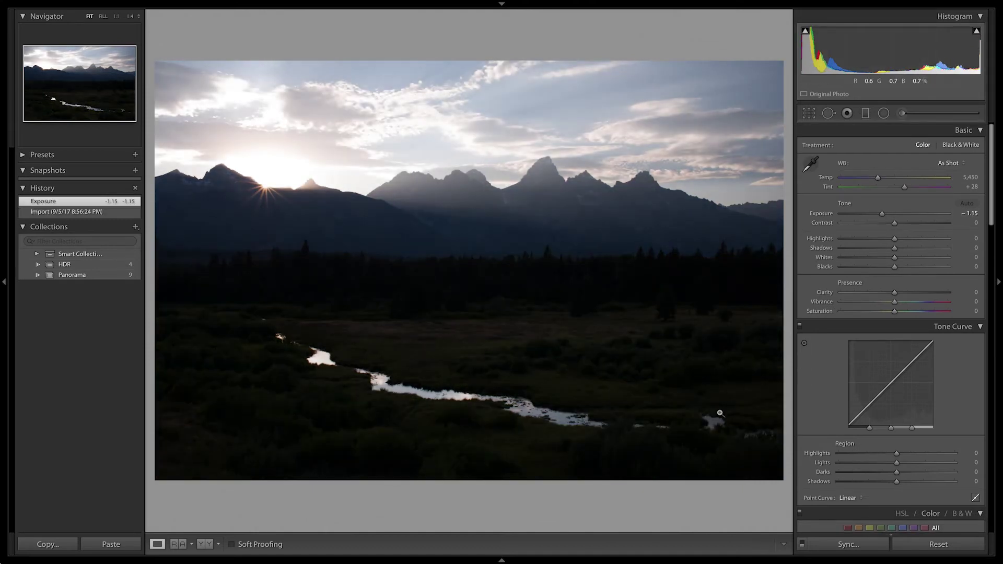
Compare the darkened original frame with the merged HDR image, checking the sky around the sun.
key(Right)
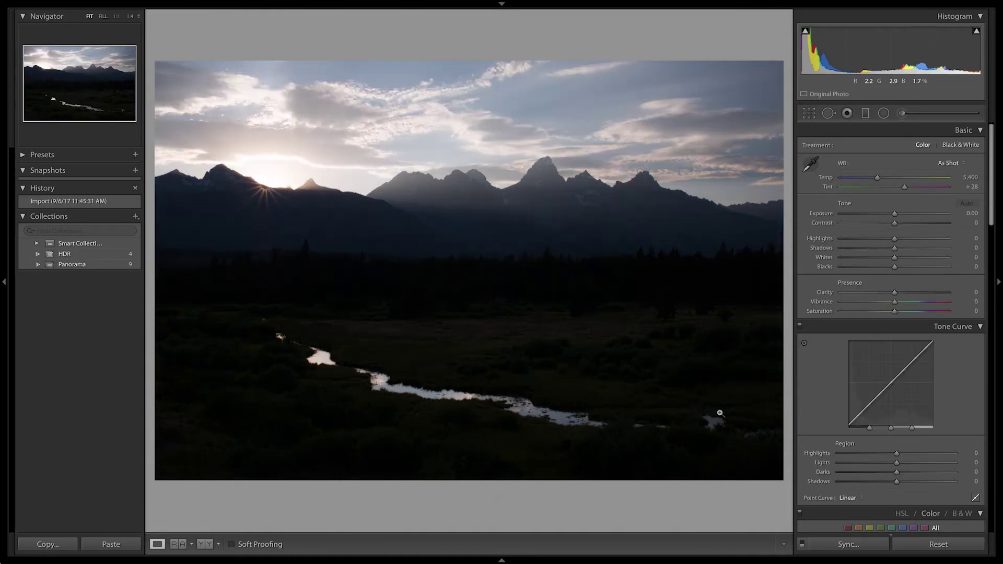
key(Right)
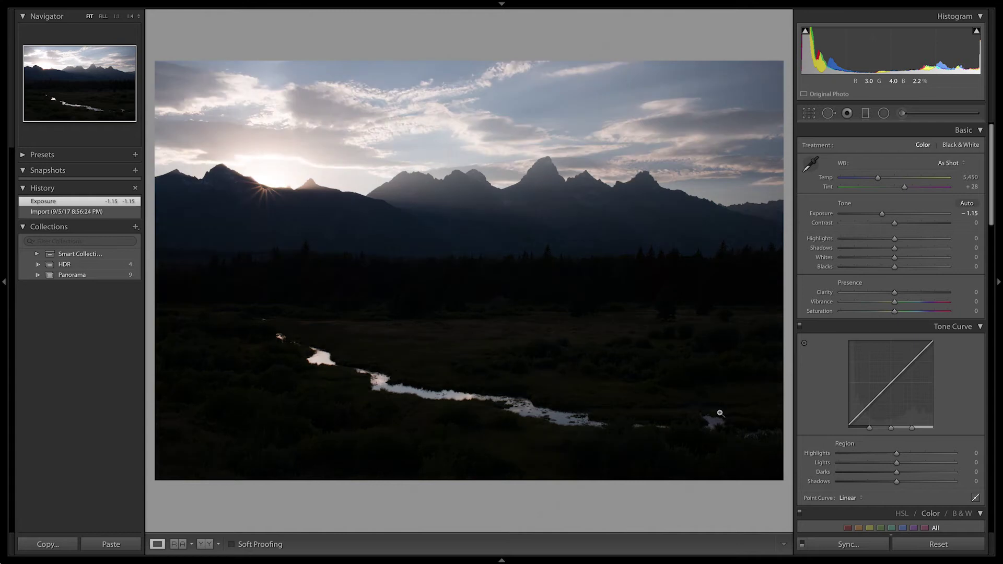
key(Left)
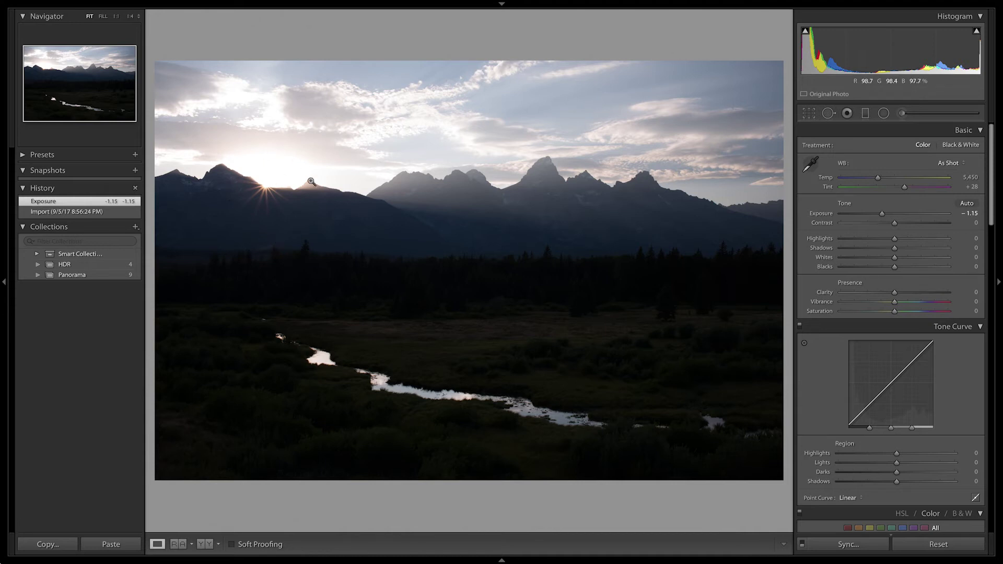
Lower the original sunburst frame's Exposure to -1.25 and compare it with the merged HDR image.
click(967, 213)
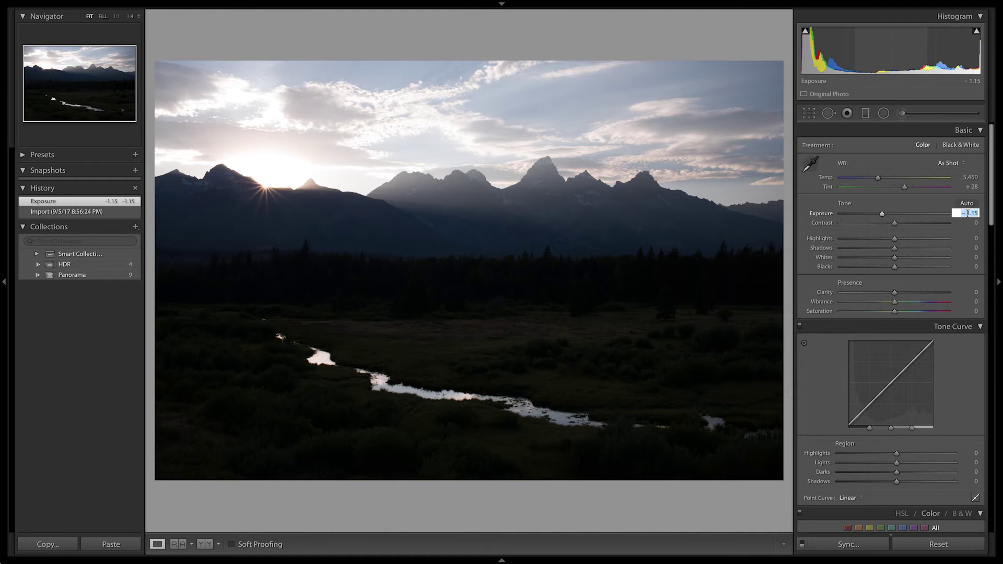
key(BackSpace)
text(-1)
key(Return)
text(.25)
key(Return)
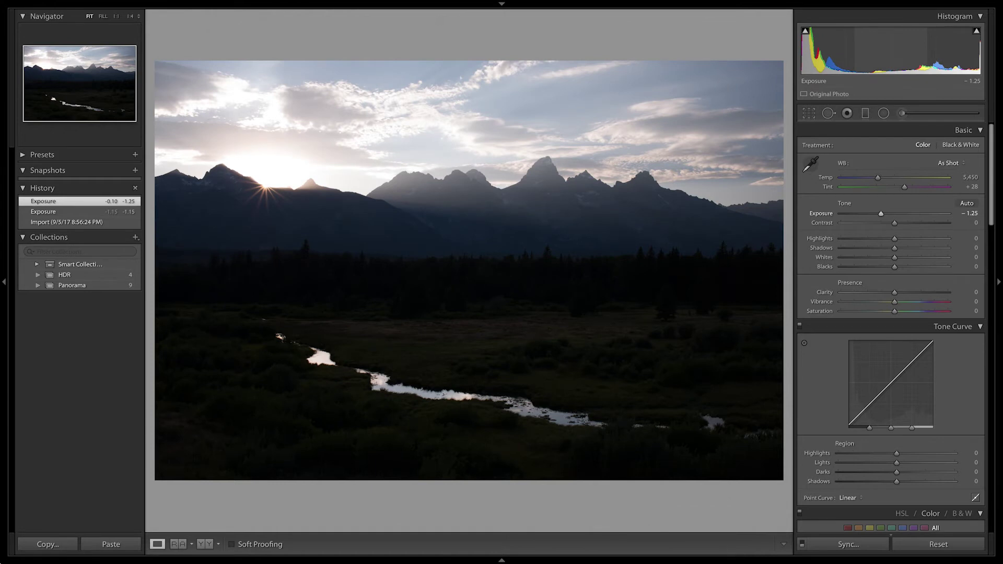
key(Right)
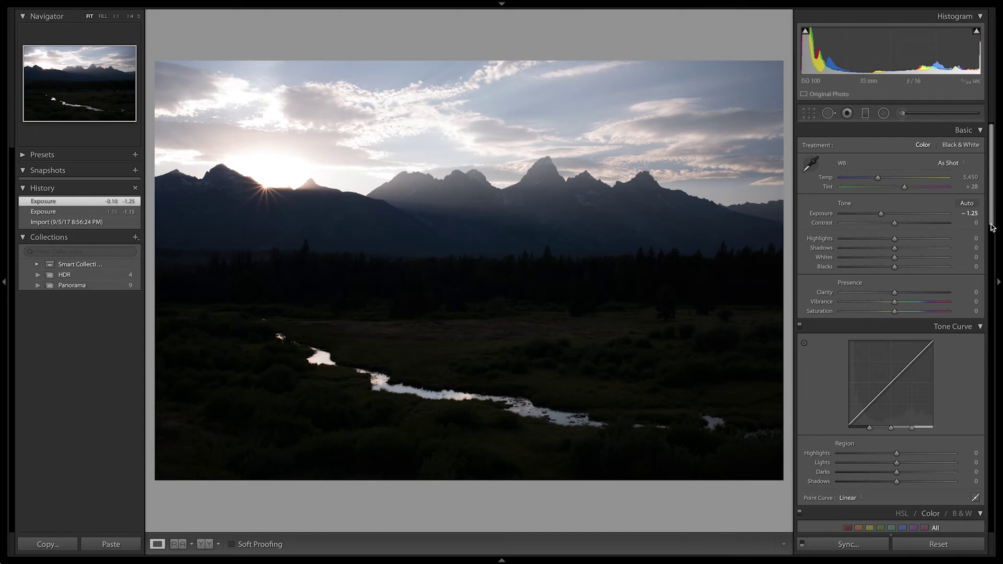
Set the original sunburst frame's Exposure to -1.30.
click(970, 213)
key(BackSpace)
text(-1.)
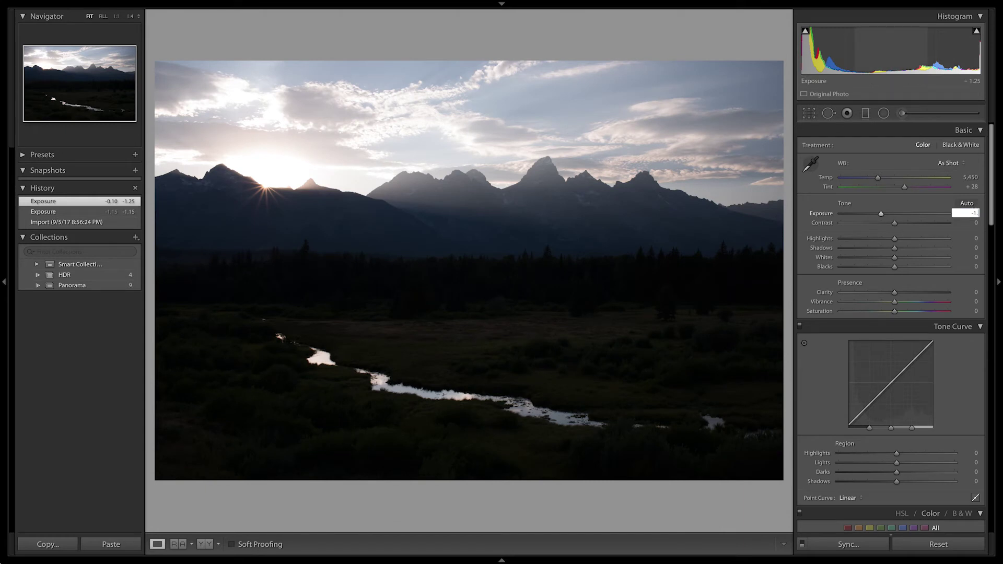
text(3)
key(Return)
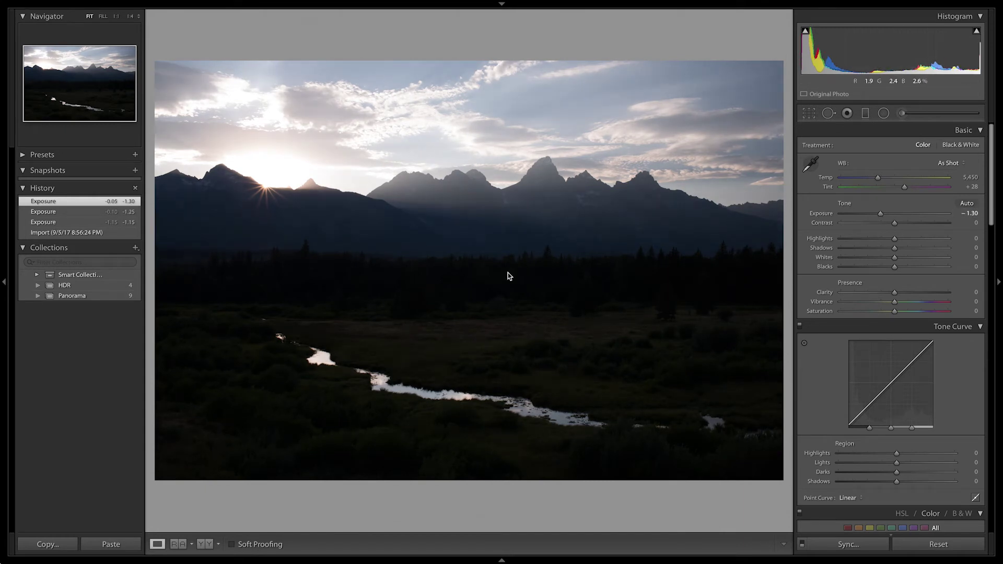
Return to the Library grid and open only frame PL Level 3 Course-0001 for editing in Photoshop CC 2017.
key(g)
click(347, 152)
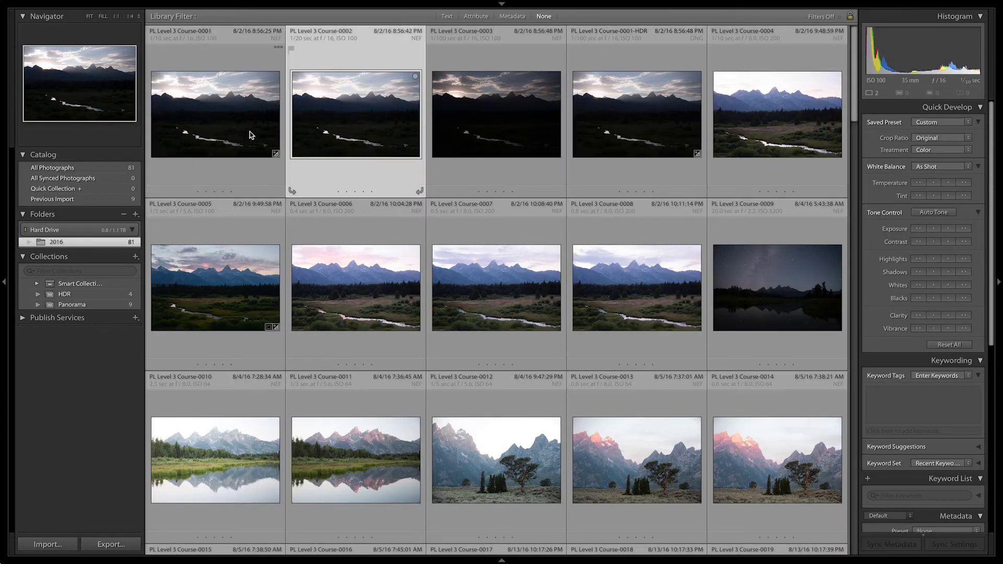
click(228, 134)
right_click(227, 133)
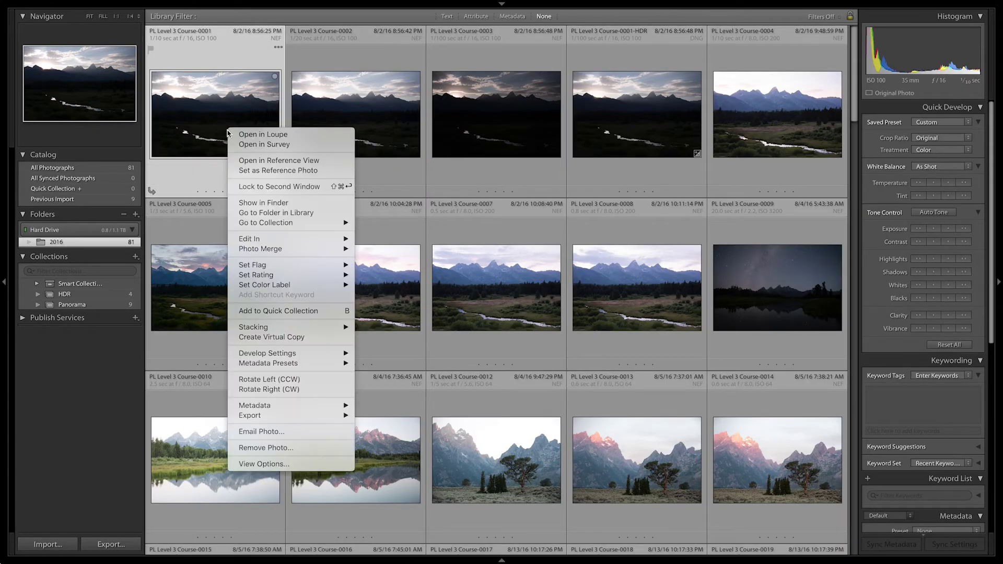
mouse_move(306, 241)
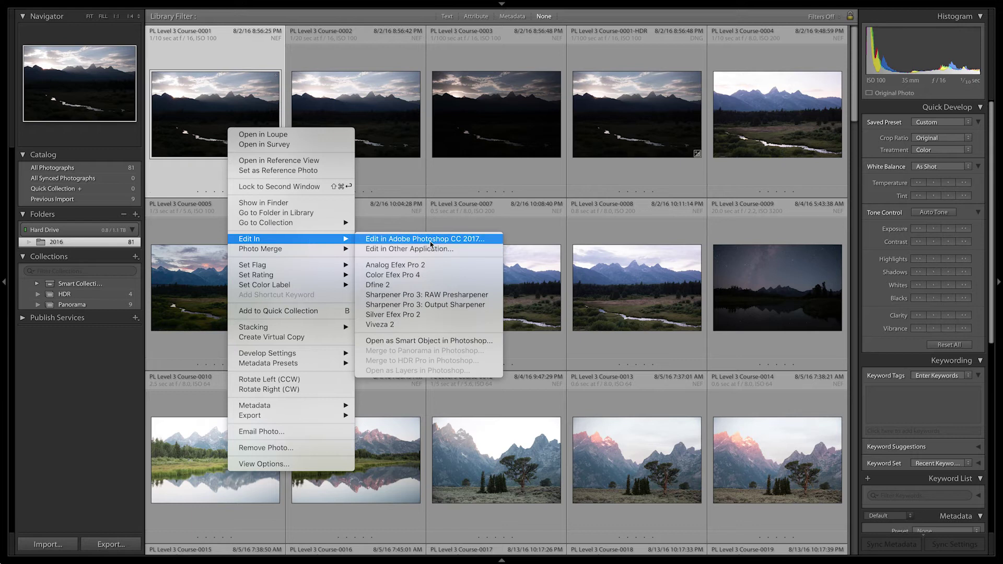
key(Escape)
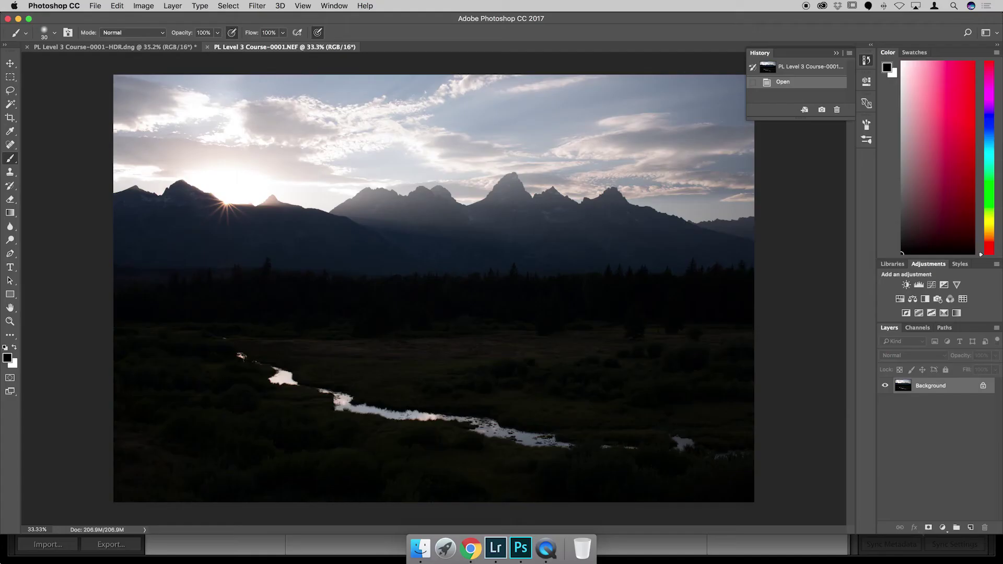
Place the 0001 frame as a layer over the HDR document with the Move tool, and toggle its visibility to compare them.
click(10, 63)
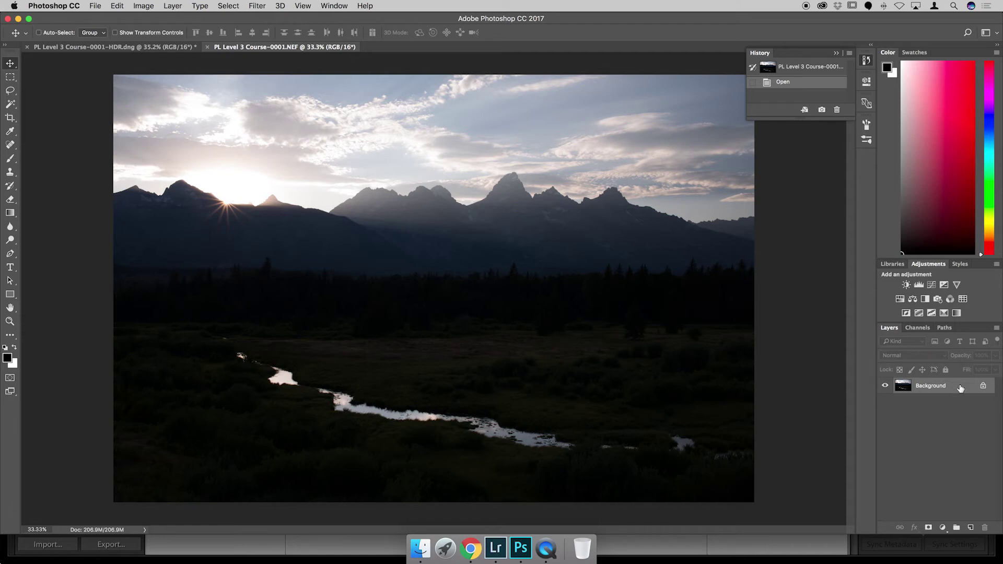
drag(959, 388, 346, 253)
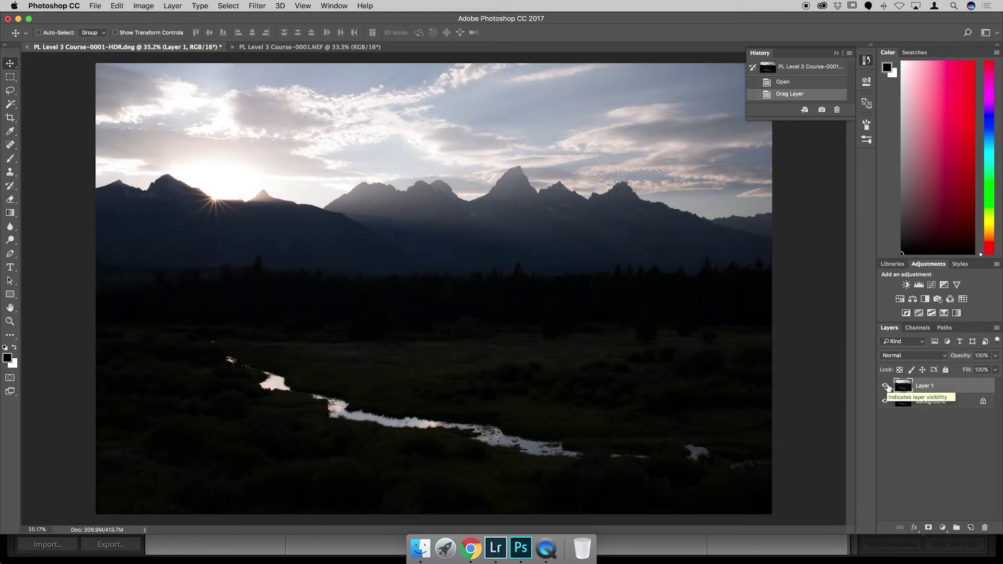
click(886, 387)
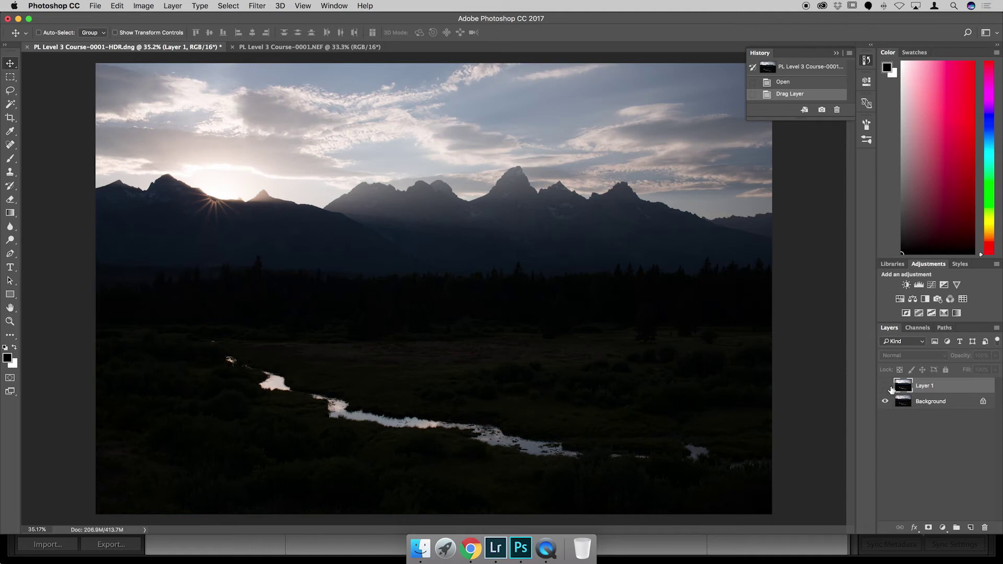
click(884, 386)
click(884, 385)
click(885, 385)
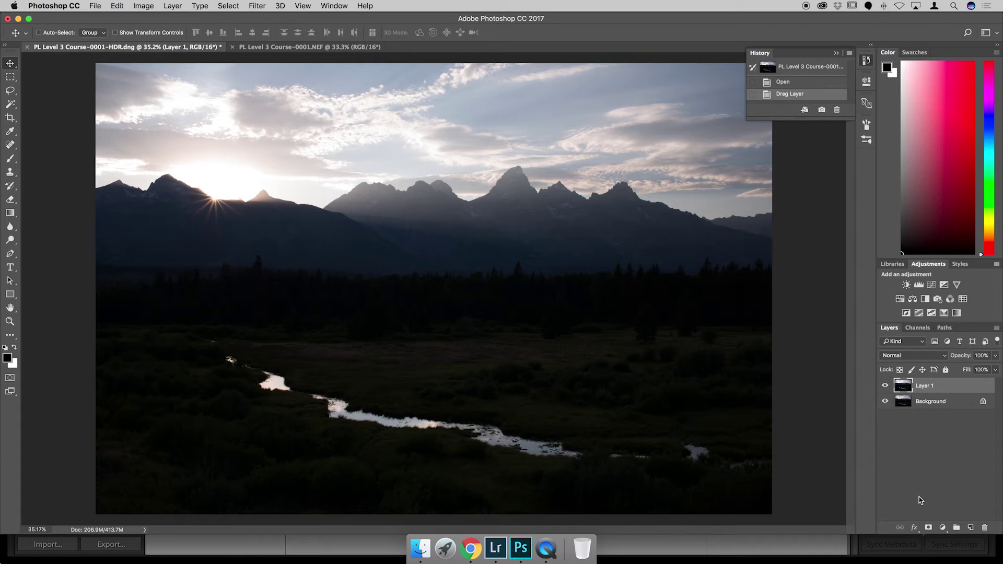
click(884, 386)
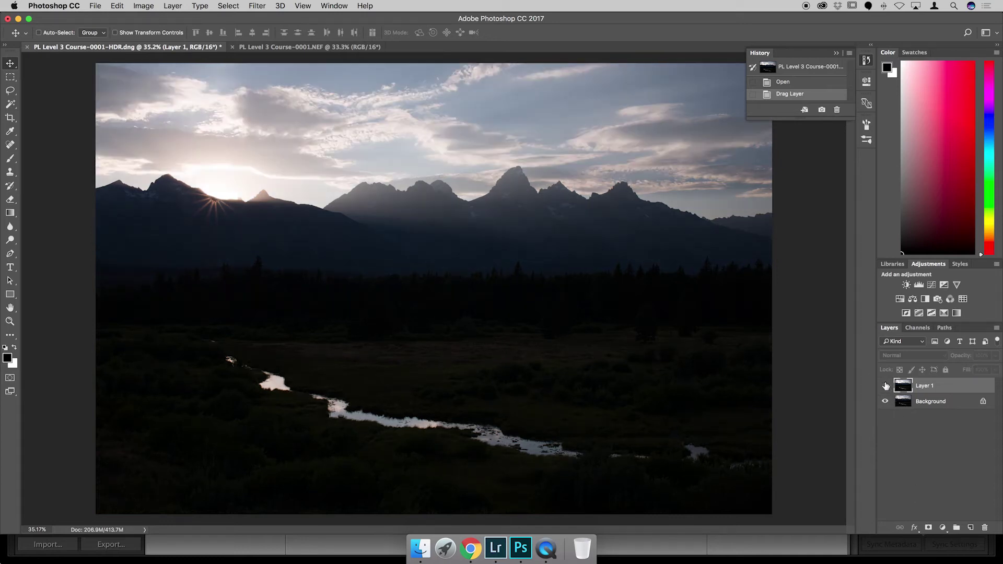
click(885, 386)
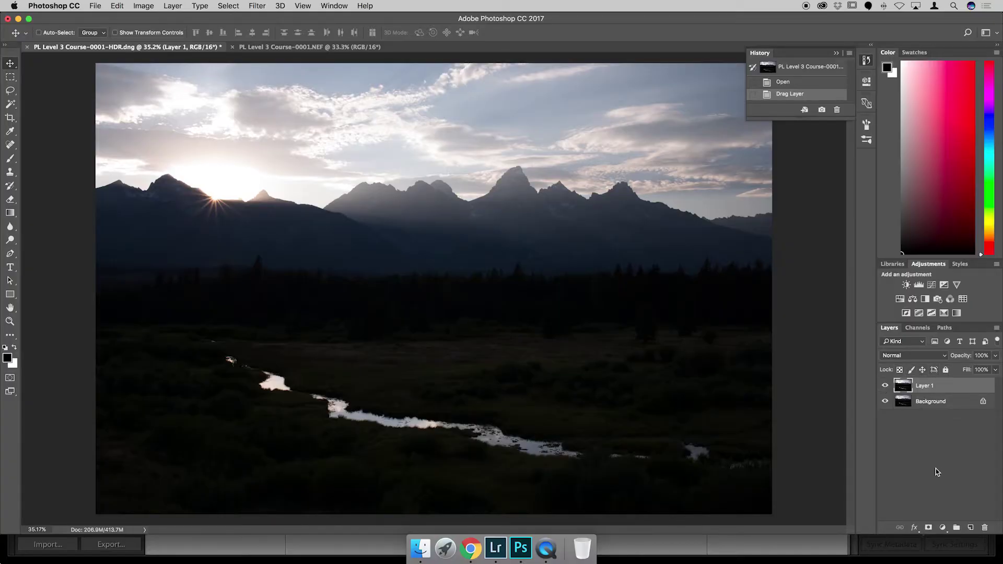
Hide Layer 1's content behind a black layer mask so only the HDR background shows.
alt+click(927, 527)
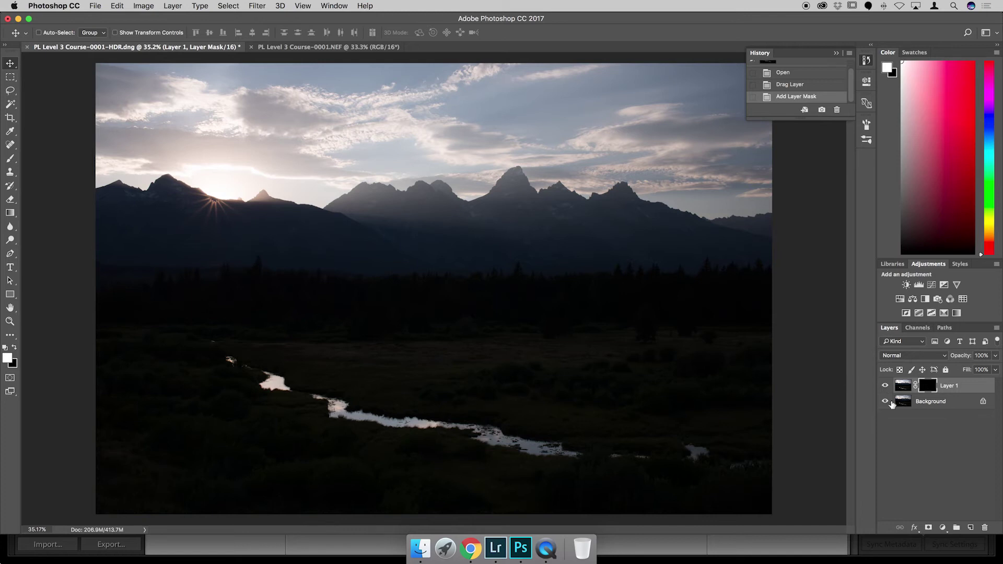
click(884, 385)
Paint white on Layer 1's mask over the dark jagged core of the sunburst, using 30 px and 15 px brushes.
scroll(206, 199, up, 3)
scroll(207, 199, up, 3)
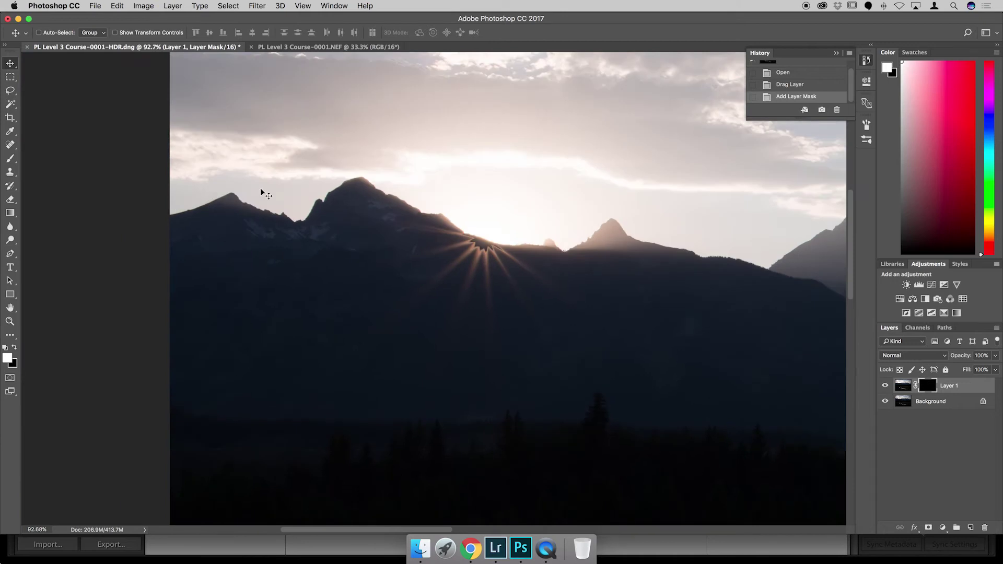
scroll(469, 183, up, 4)
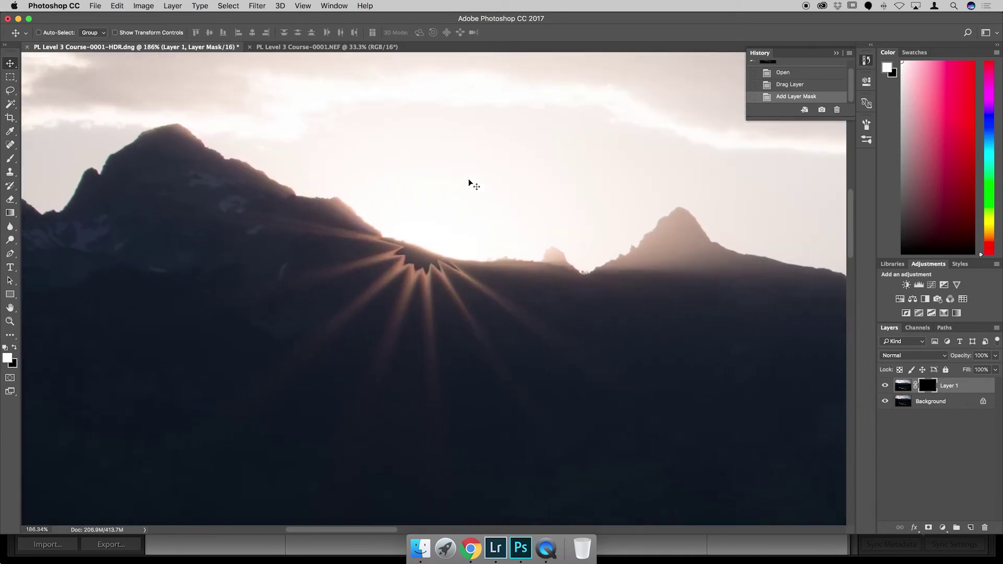
scroll(468, 183, up, 2)
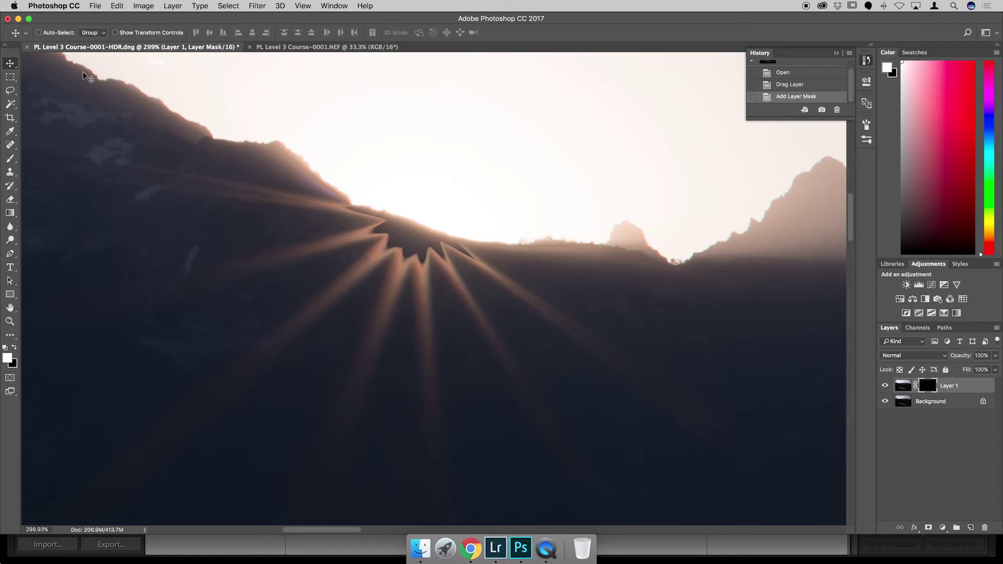
click(10, 159)
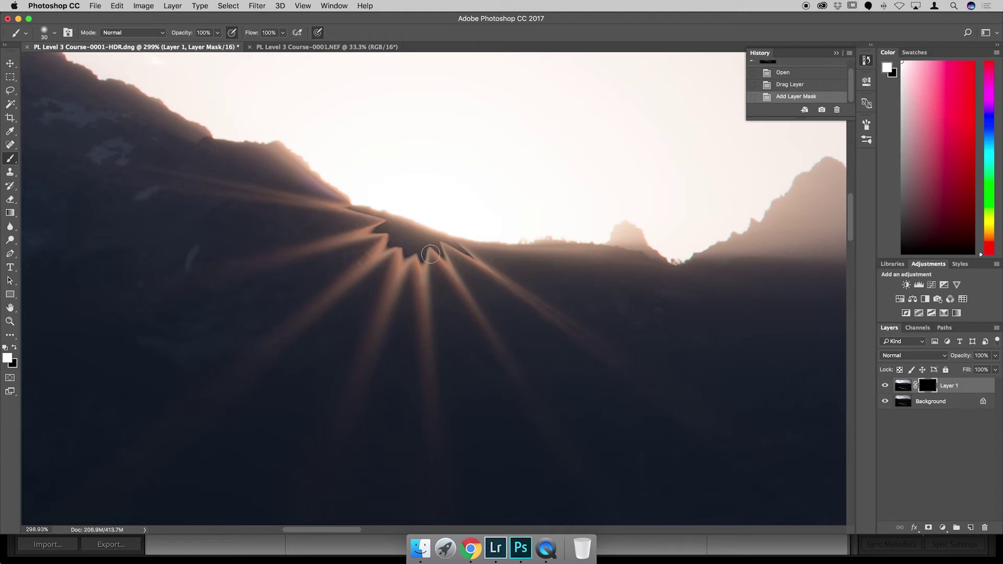
mouse_move(423, 256)
mouse_down()
mouse_move(400, 242)
mouse_move(402, 256)
mouse_move(384, 225)
mouse_move(391, 230)
mouse_up()
key(bracketleft)
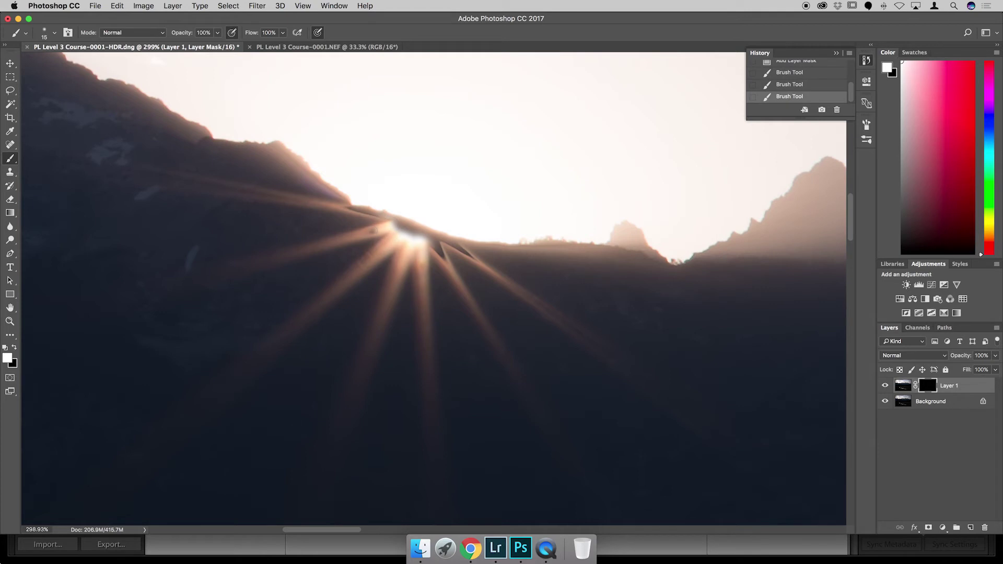
drag(368, 231, 417, 235)
Paint the mask along the ridge above the sunburst with a 30 px brush, refining the edges with smaller 15 and 10 px brushes.
key(bracketright)
key(bracketright)
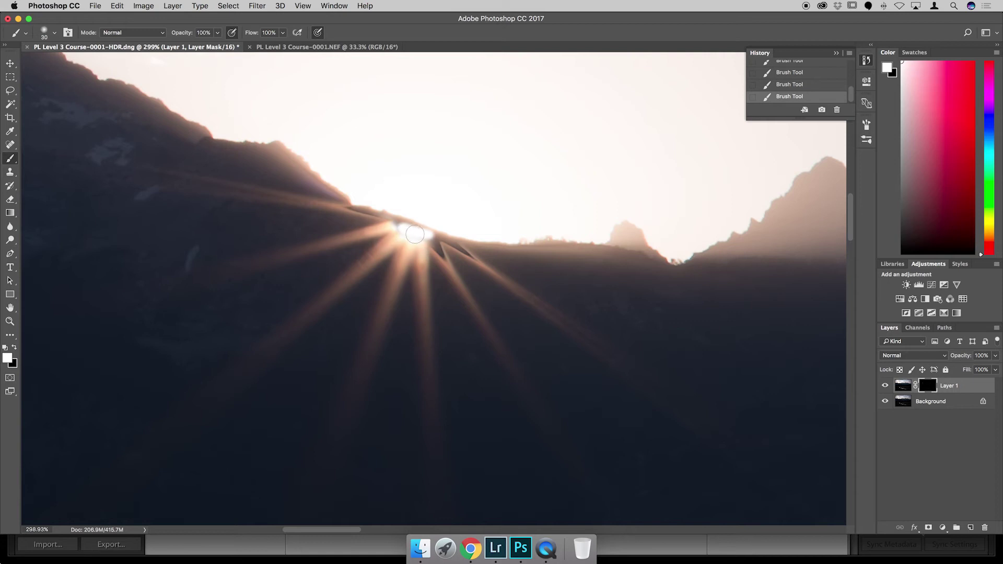
mouse_move(423, 226)
mouse_down()
mouse_move(365, 204)
mouse_move(381, 202)
mouse_move(363, 203)
mouse_up()
key(bracketleft)
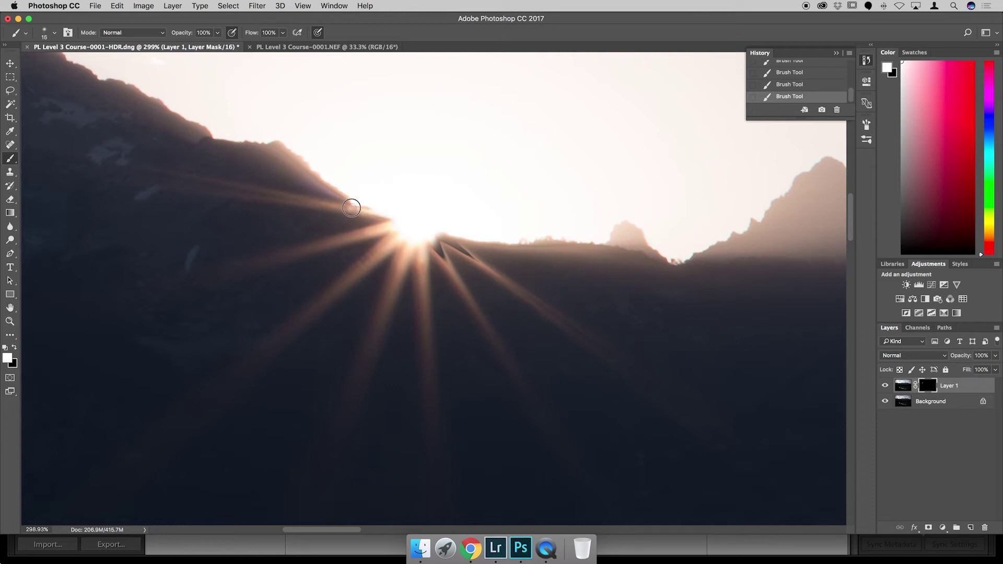
key(bracketleft)
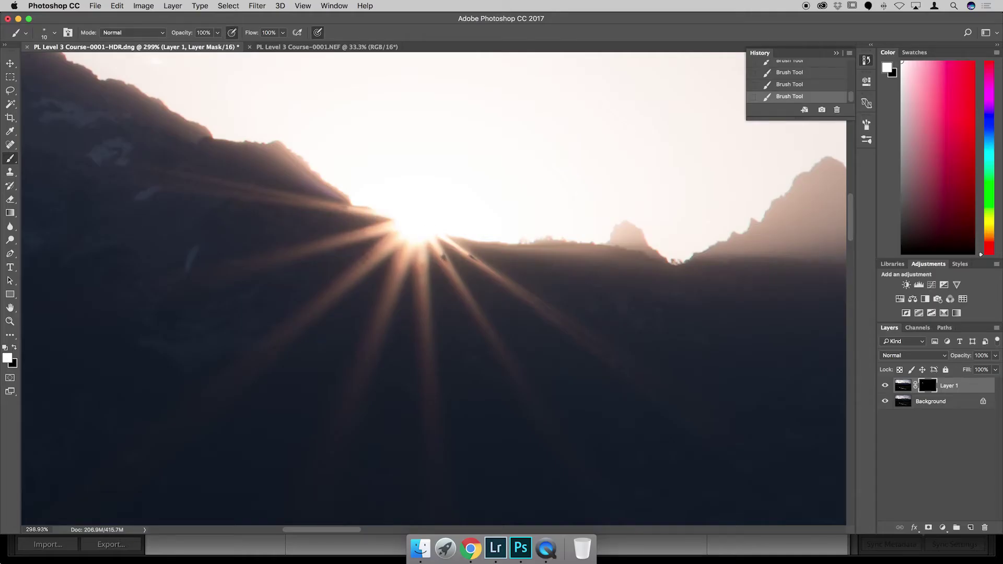
Blend the remaining dark notches in the lower-right rays with a 9 px brush at 50% opacity.
click(217, 33)
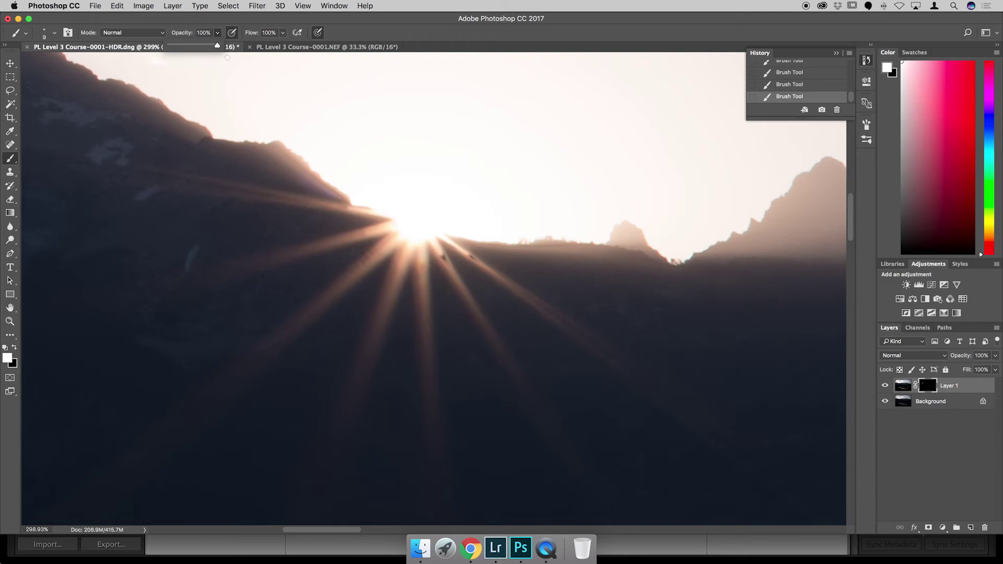
drag(217, 45, 193, 47)
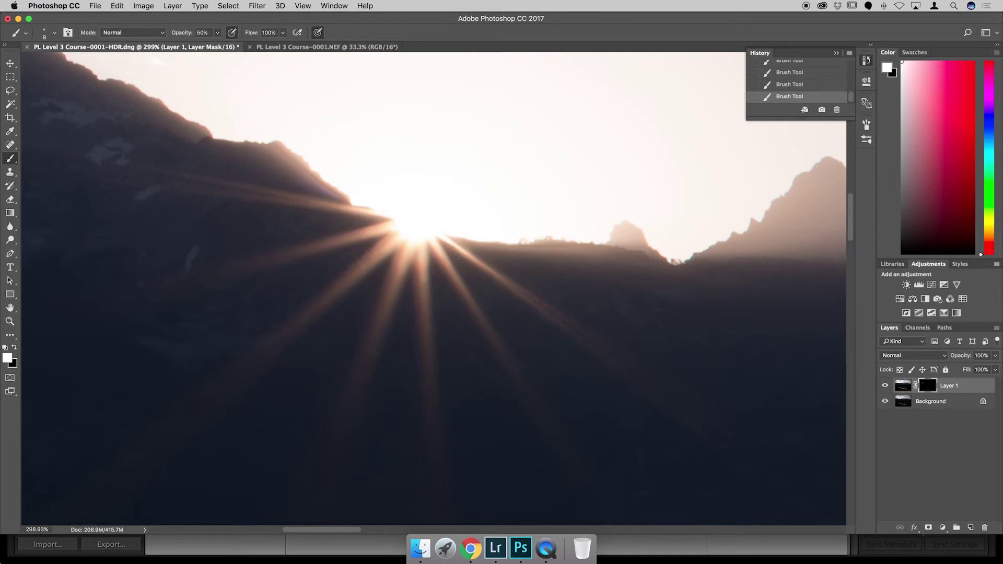
Toggle Layer 1's visibility to compare the sunburst before and after the mask painting.
click(883, 386)
click(884, 386)
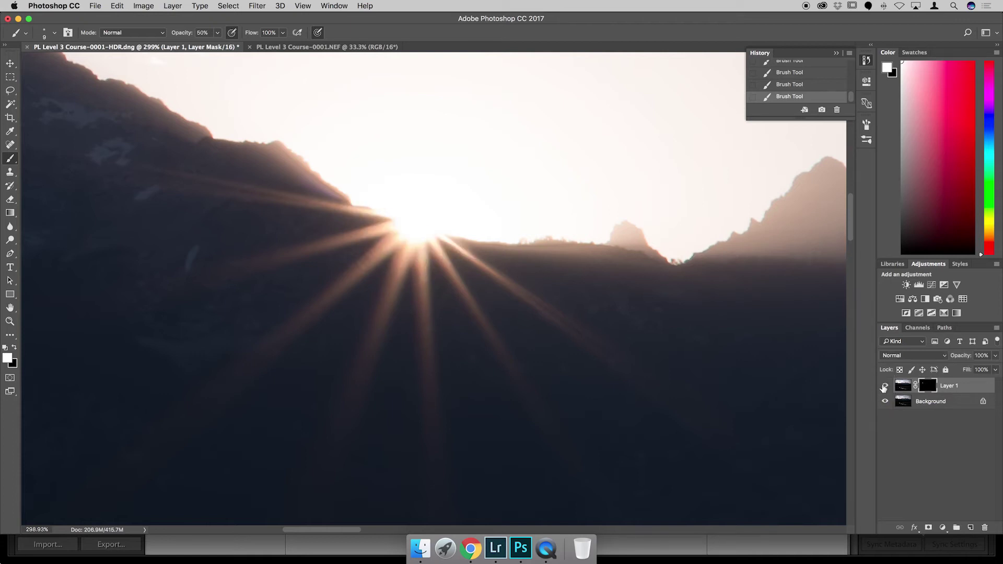
click(884, 387)
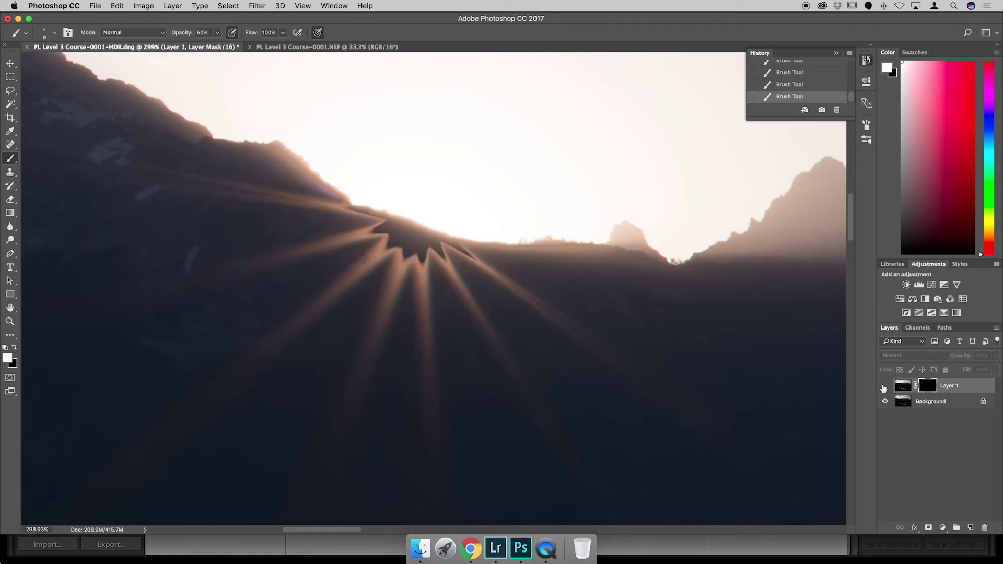
click(884, 386)
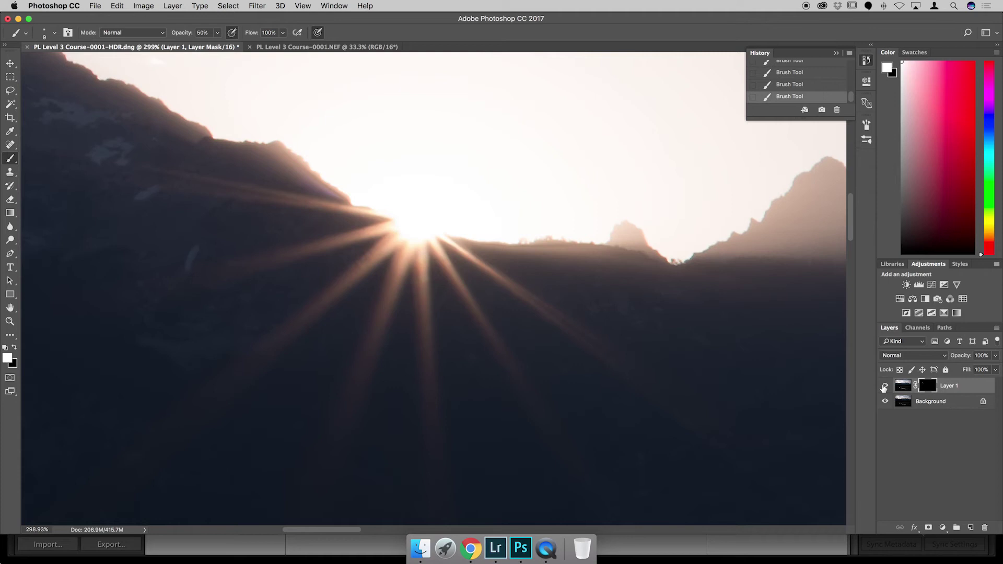
click(883, 386)
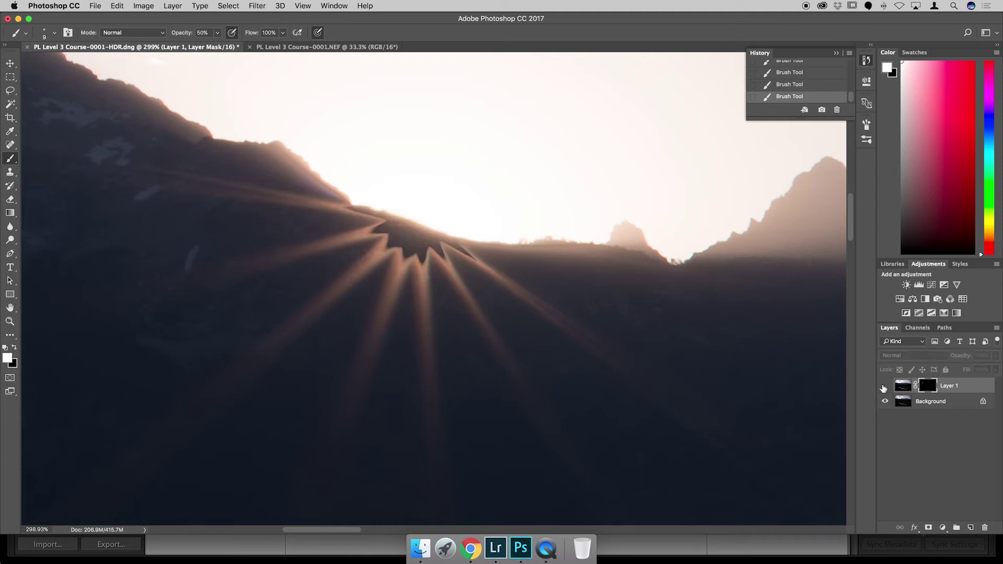
click(883, 386)
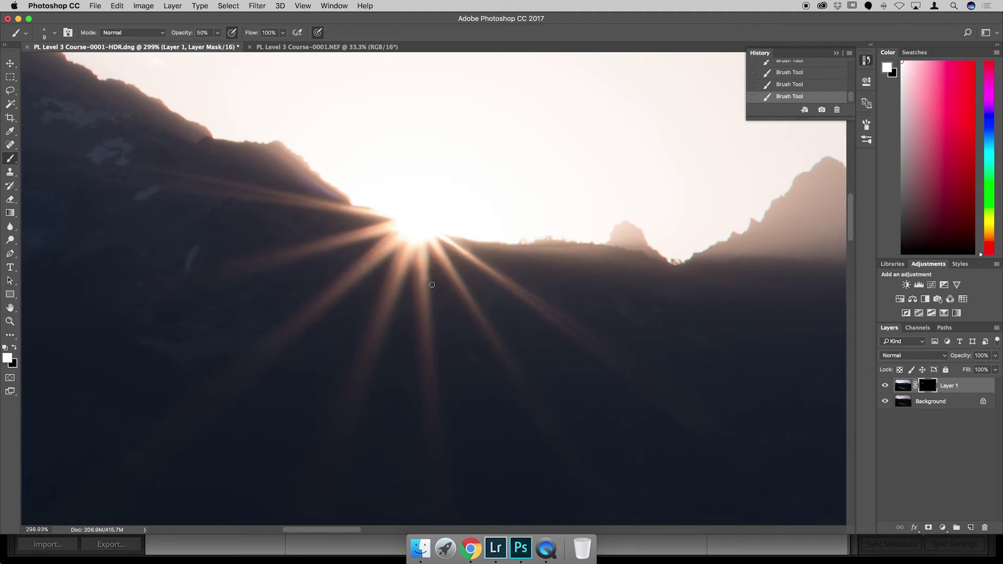
Swap the painting colour to black and enlarge the mask brush to 15 px.
click(14, 348)
key(bracketright)
key(bracketright)
Check the repaired sunburst with Layer 1 hidden and shown, and review the whole image.
click(884, 386)
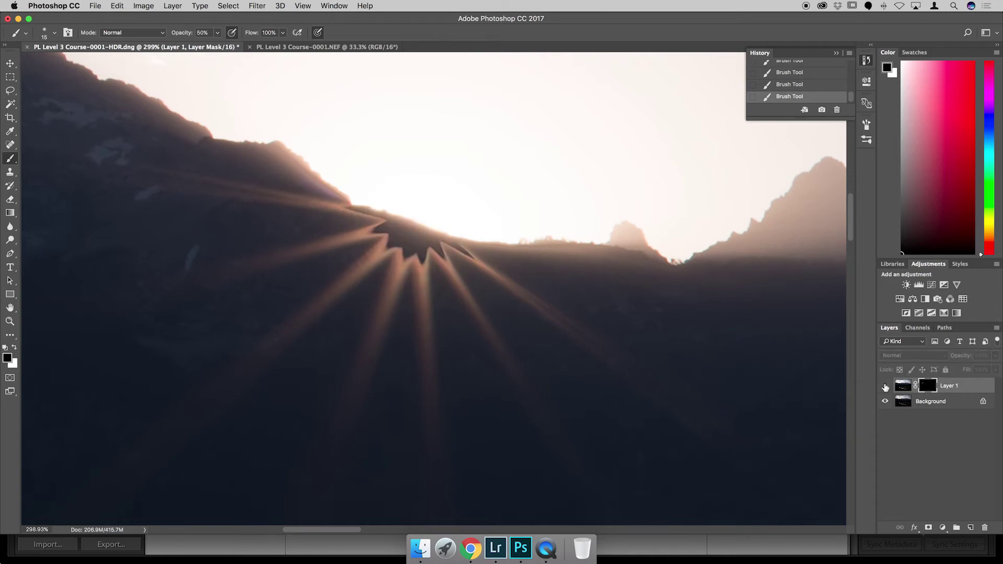
click(884, 386)
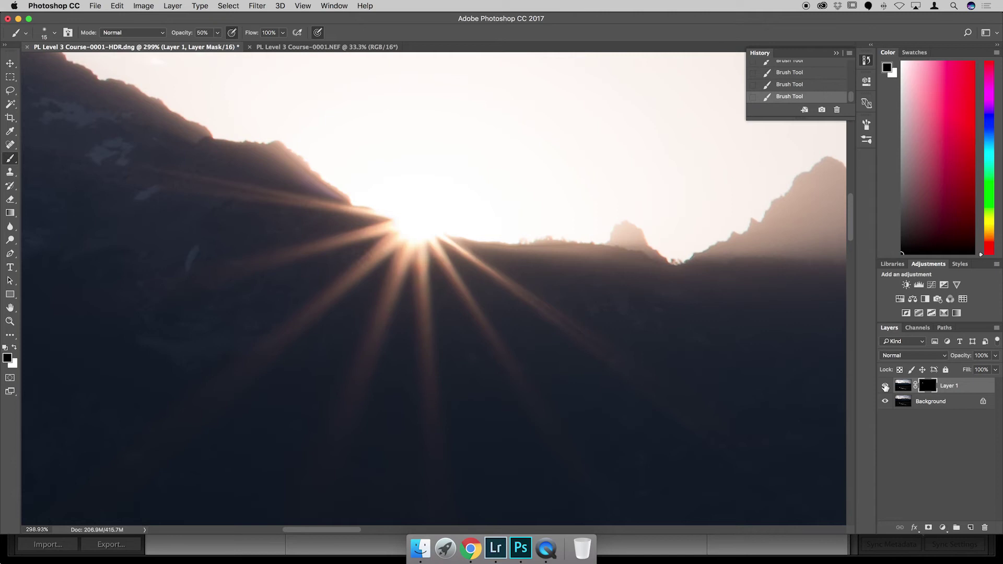
scroll(541, 356, down, 5)
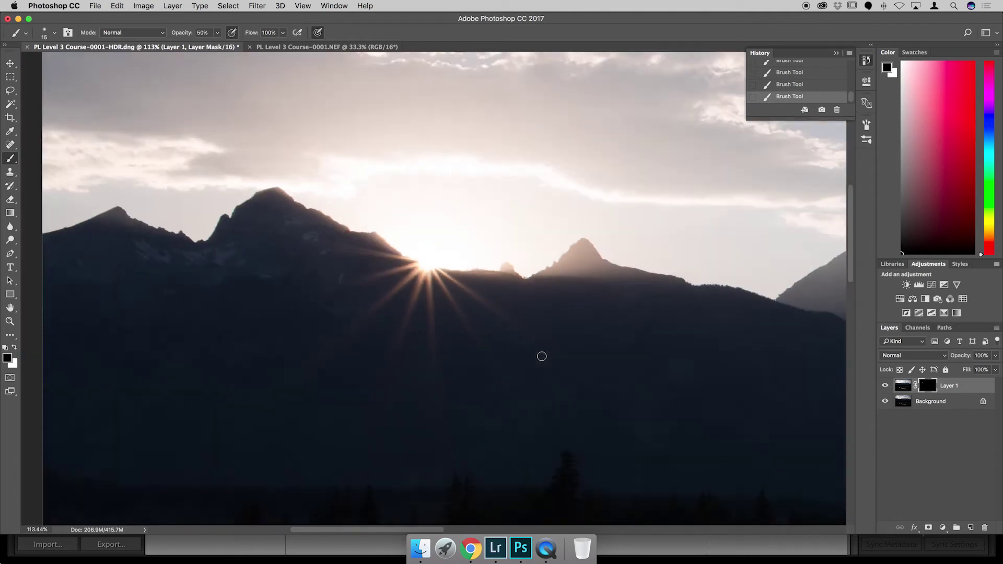
scroll(541, 356, down, 6)
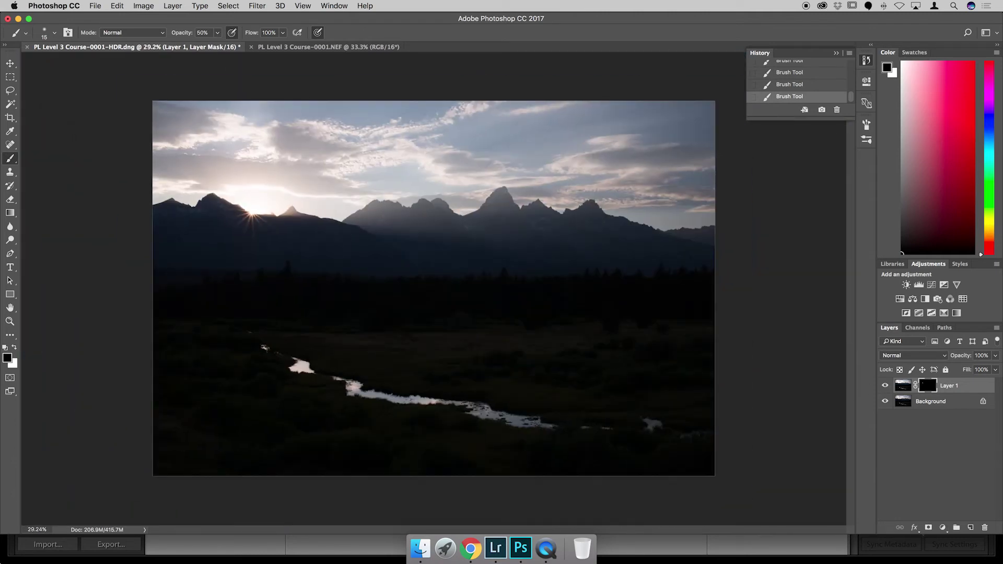
Flatten the repaired sunburst image into a single background layer and save it.
scroll(542, 356, up, 1)
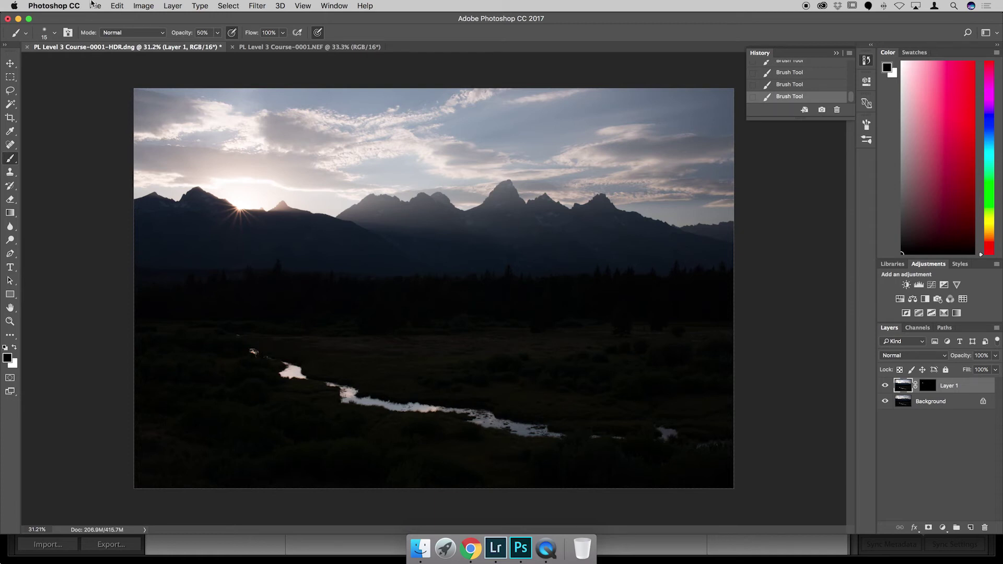
click(173, 6)
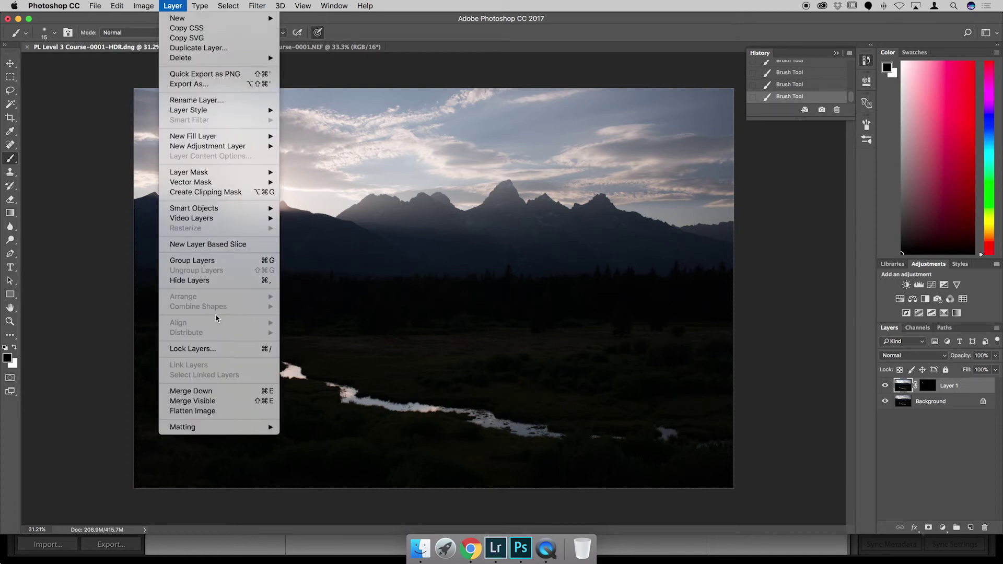
click(224, 412)
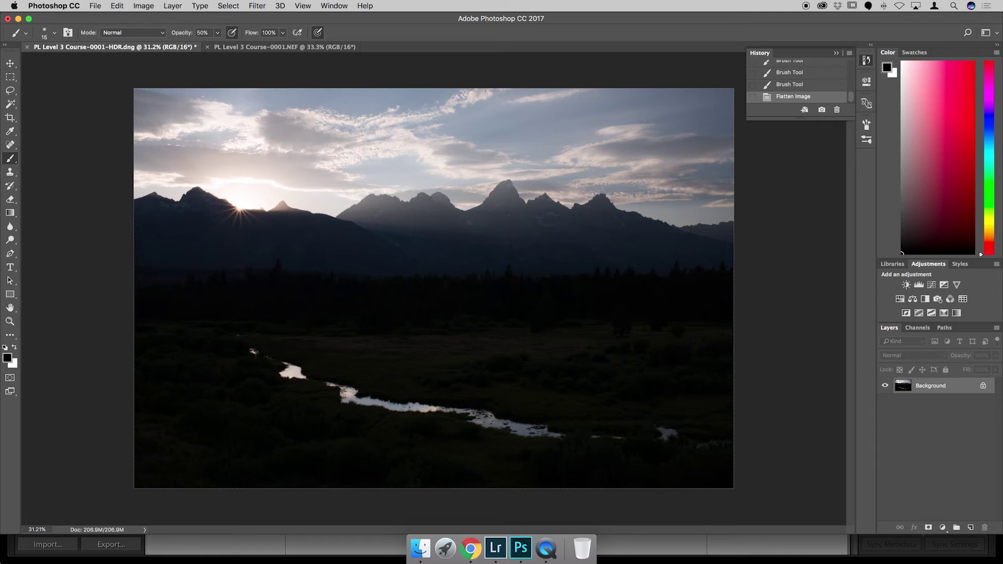
key(super+s)
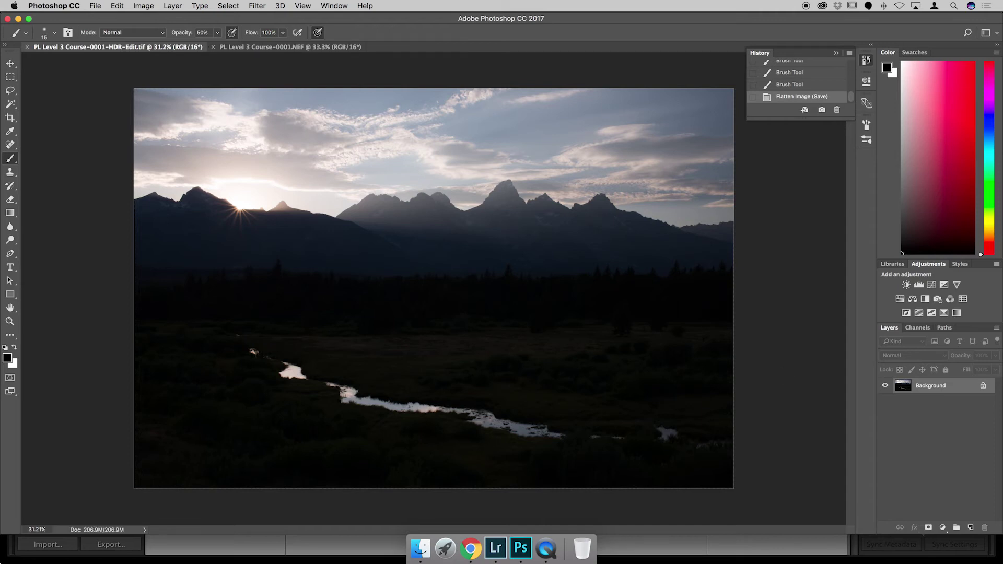
Switch to Lightroom, open PL Level 3 Course-0001-HDR-Edit in the enlarged single-photo view and make it full screen.
click(495, 547)
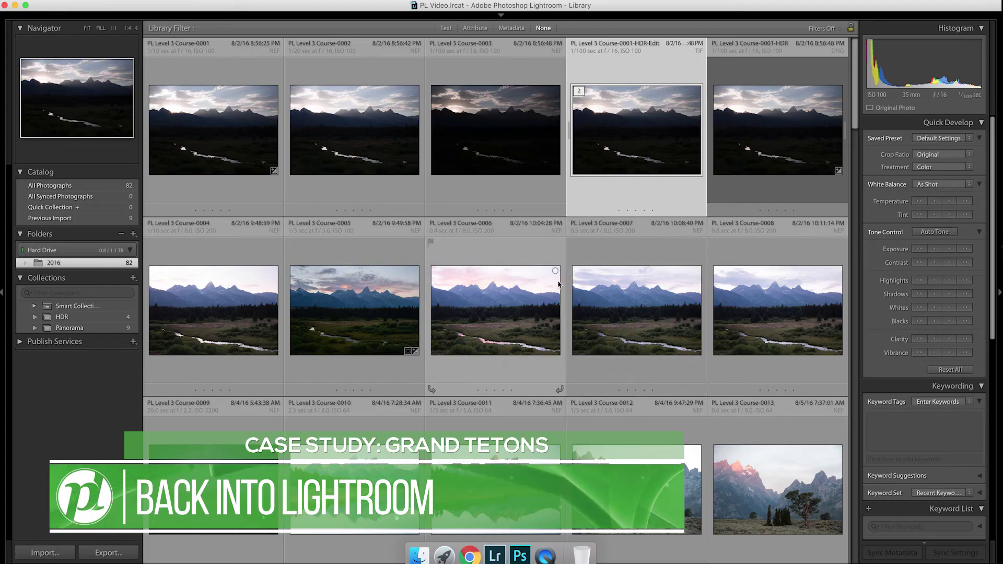
double_click(808, 112)
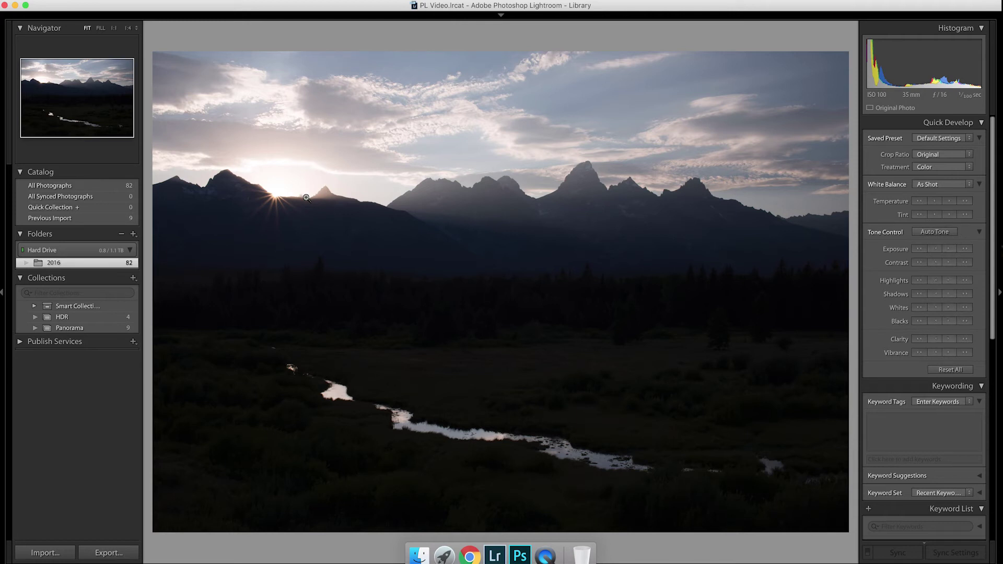
key(shift+f)
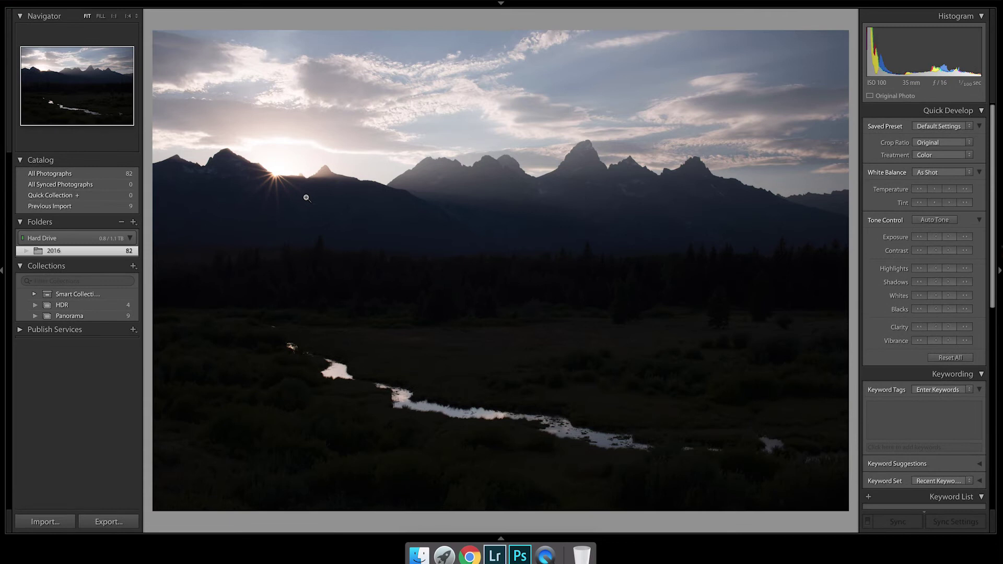
key(shift+f)
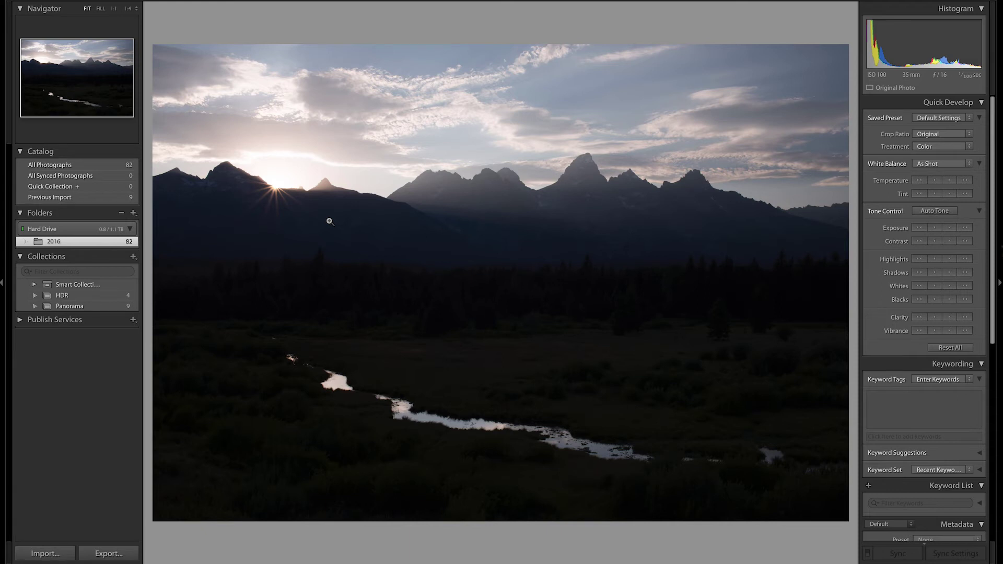
Start developing the edited photo by setting Highlights to -26 and Shadows to +65.
key(d)
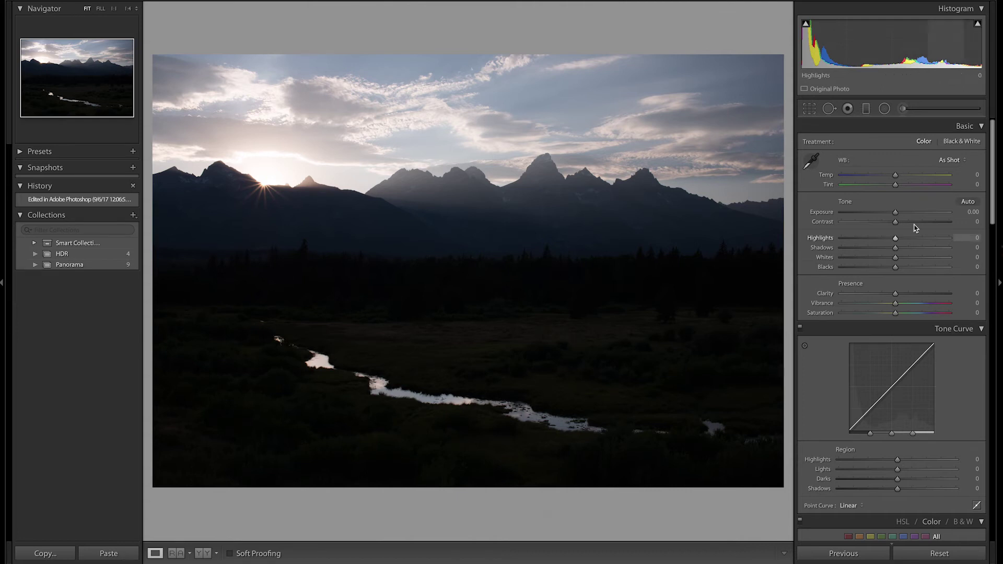
mouse_move(874, 241)
mouse_down()
mouse_move(884, 239)
mouse_move(808, 239)
mouse_move(881, 241)
mouse_up()
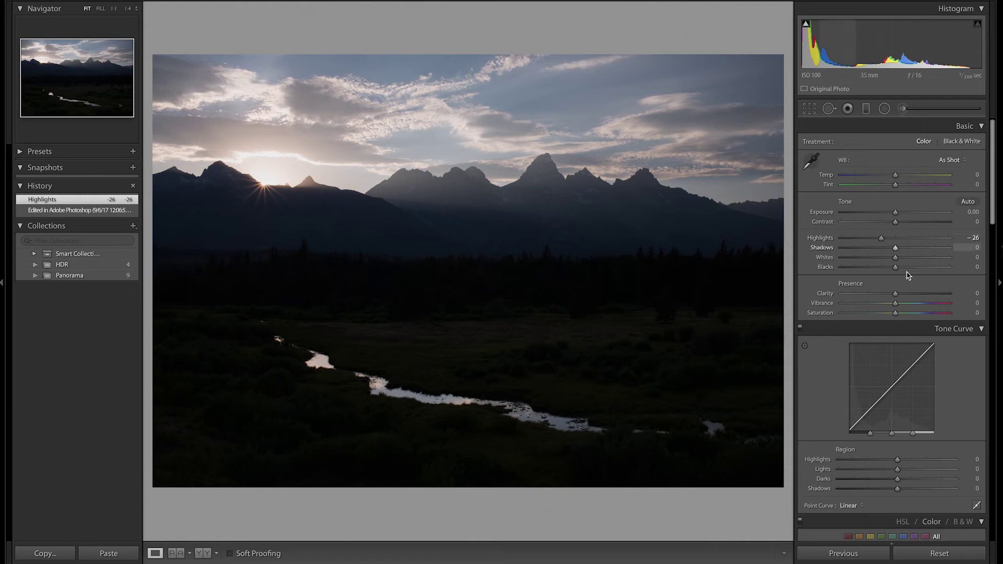
click(926, 247)
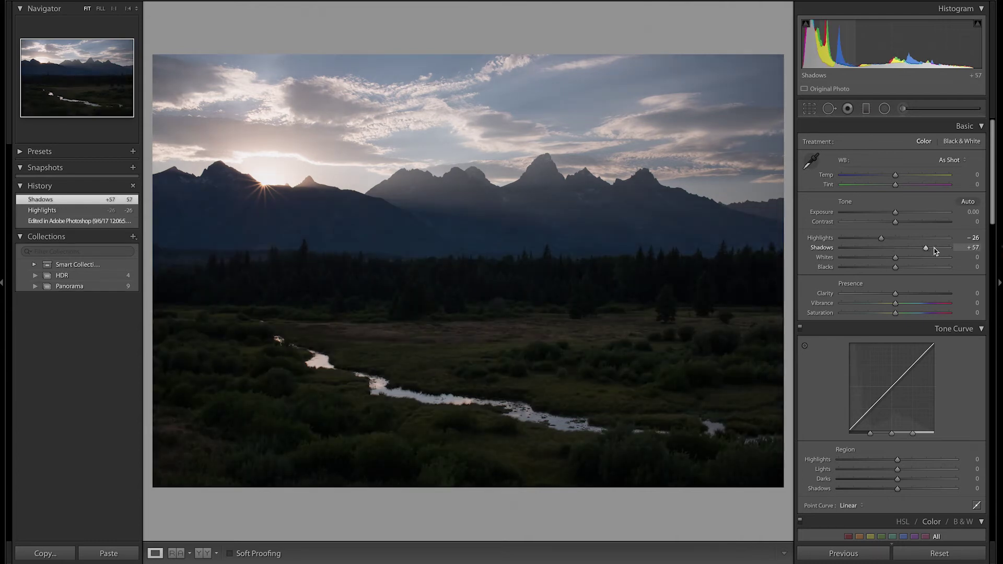
click(934, 248)
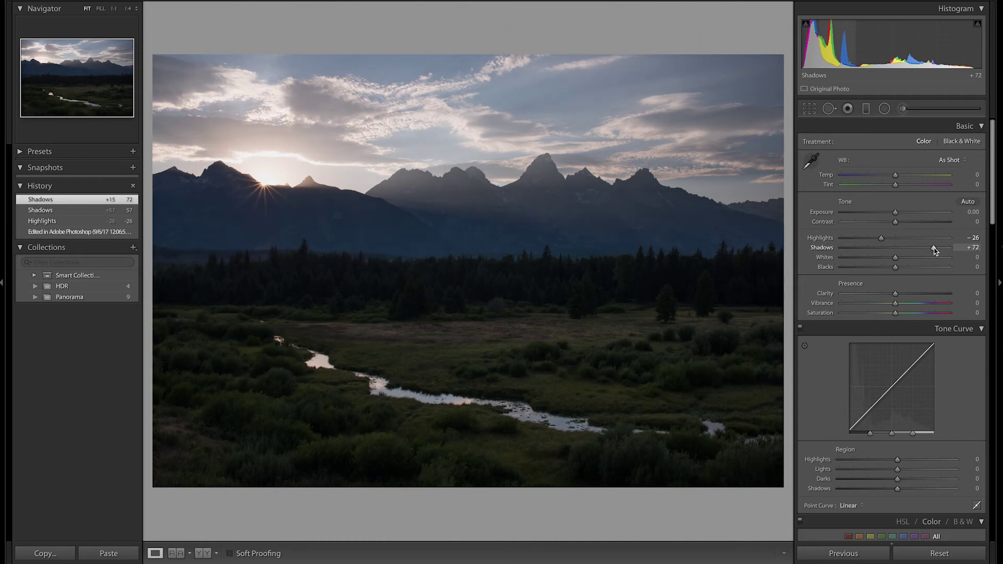
drag(933, 248, 929, 248)
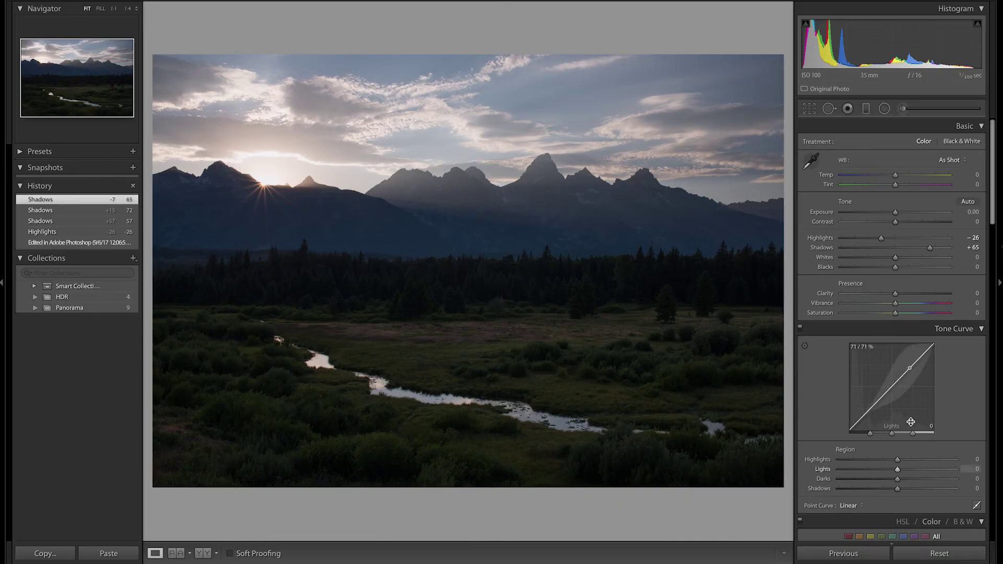
Raise the tone curve's Lights region to +20, comparing the photo with and without the adjustment.
scroll(949, 456, down, 1)
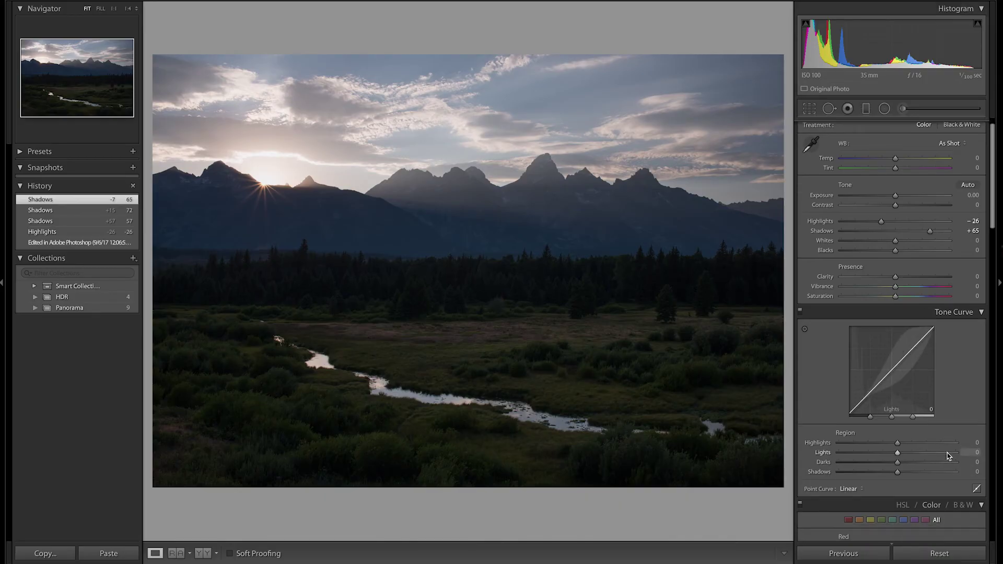
click(916, 454)
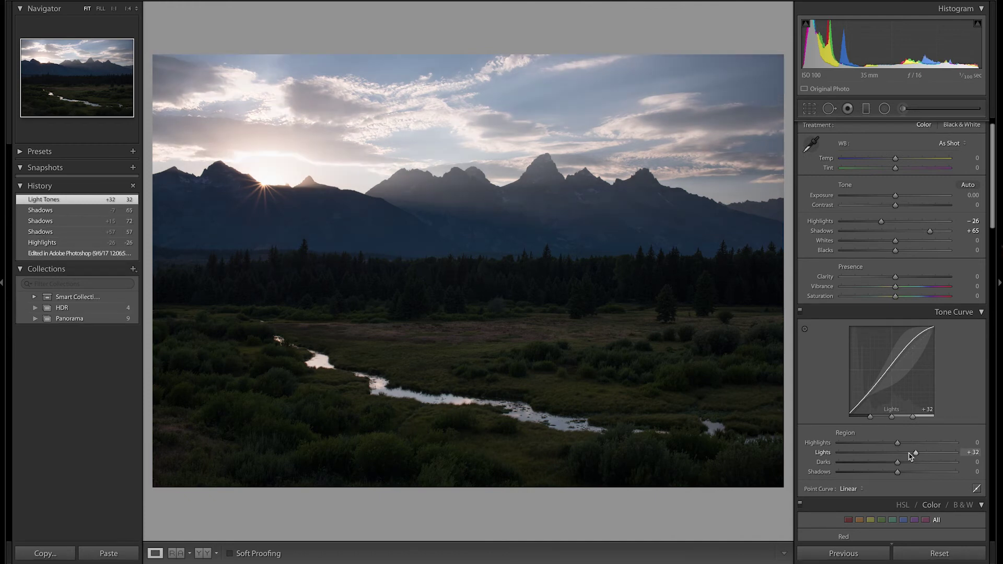
click(909, 452)
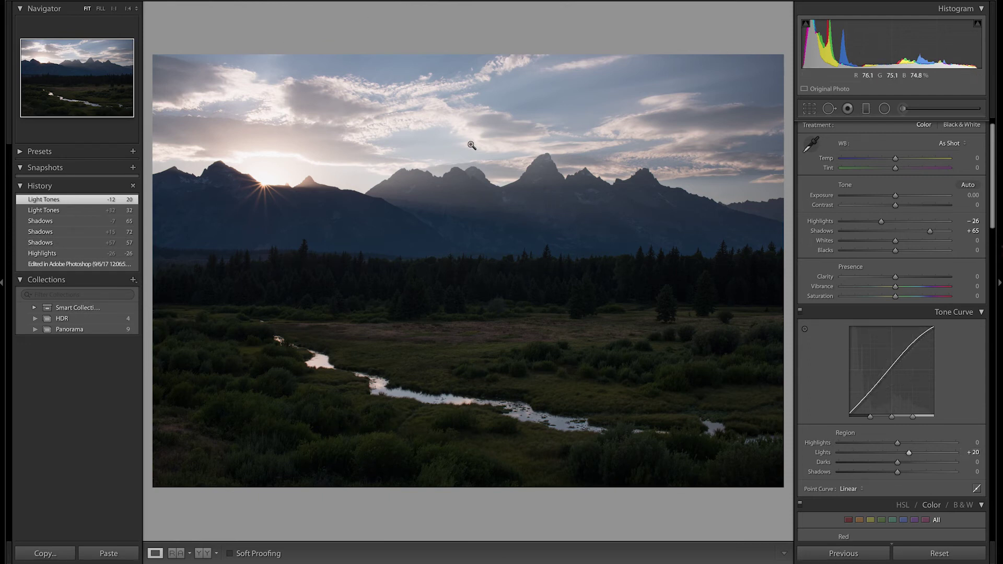
double_click(910, 456)
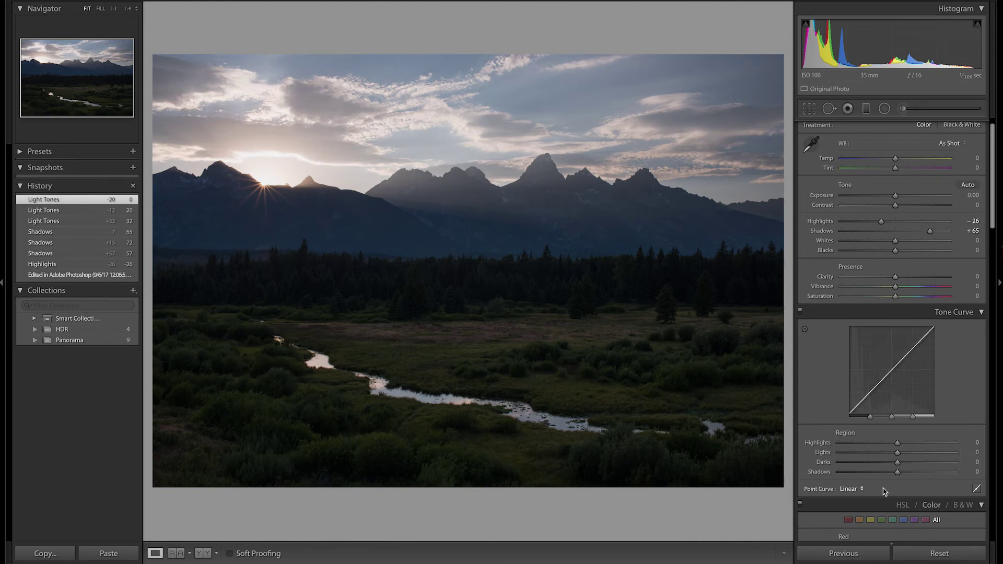
key(ctrl+z)
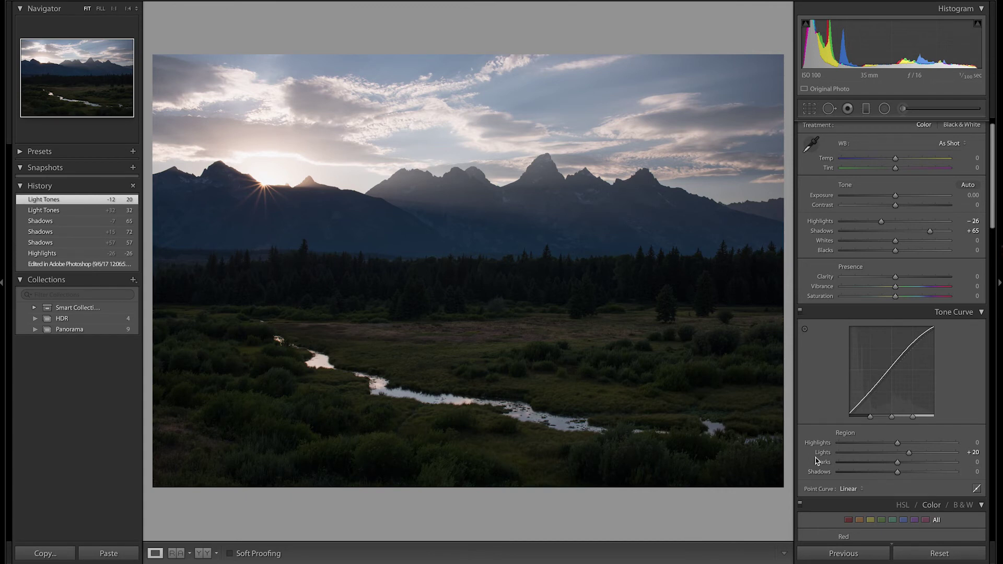
Set the white balance to Temp -5 and Tint +4, and compare the photo with the neighbouring original exposure.
scroll(884, 436, up, 3)
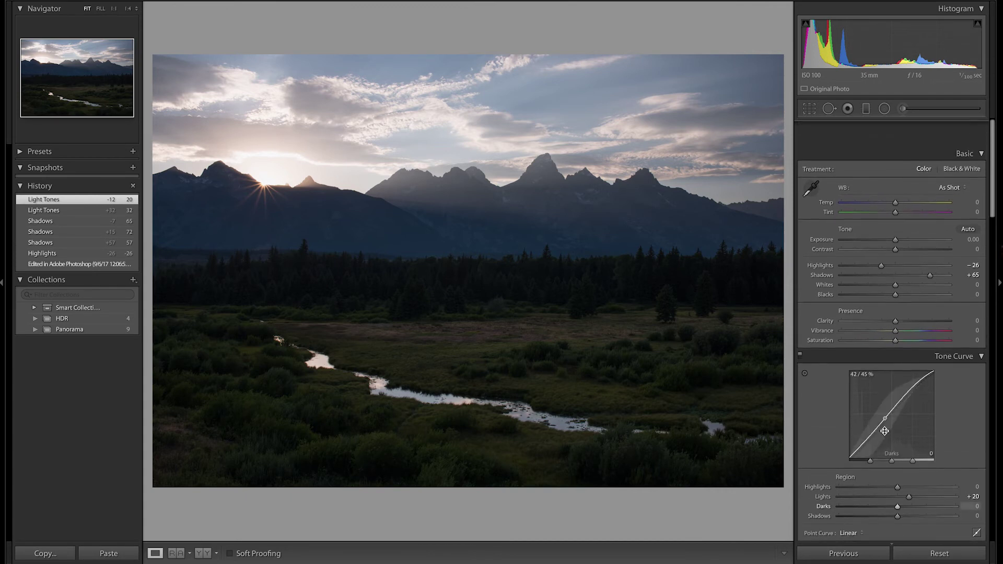
scroll(888, 313, down, 1)
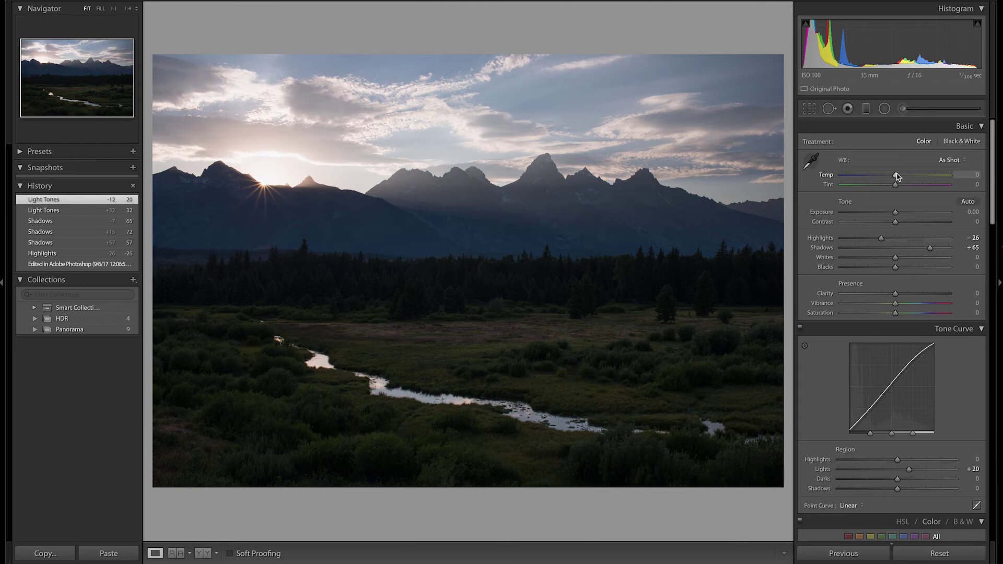
mouse_move(896, 175)
mouse_down()
mouse_move(876, 176)
mouse_move(895, 177)
mouse_up()
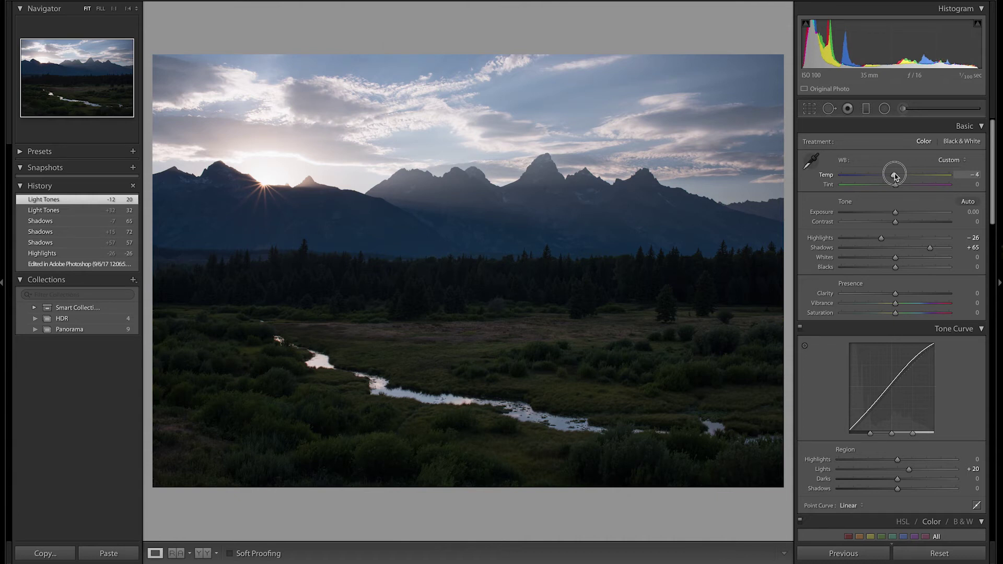
drag(895, 177, 893, 177)
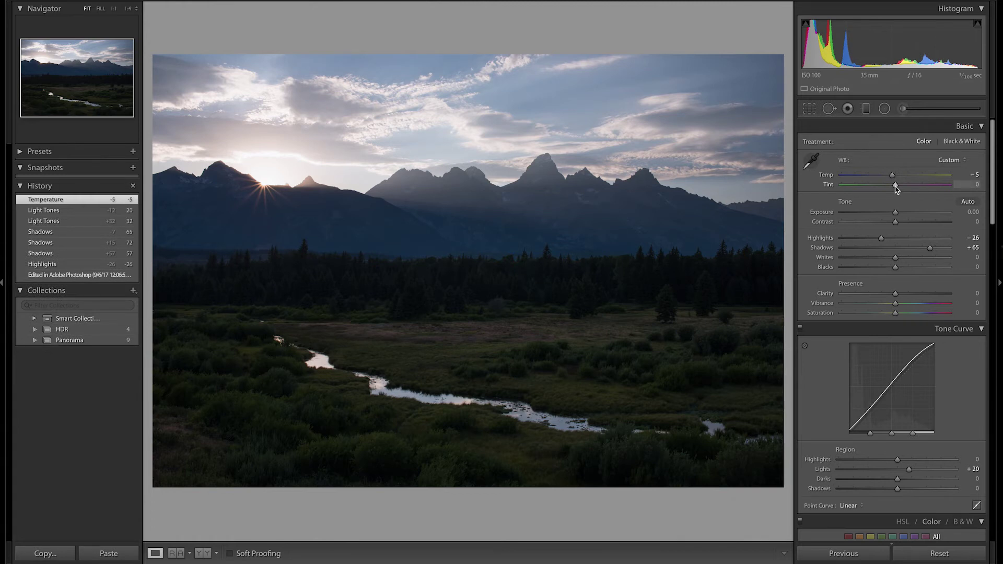
mouse_move(895, 186)
mouse_down()
mouse_move(881, 187)
mouse_move(898, 187)
mouse_up()
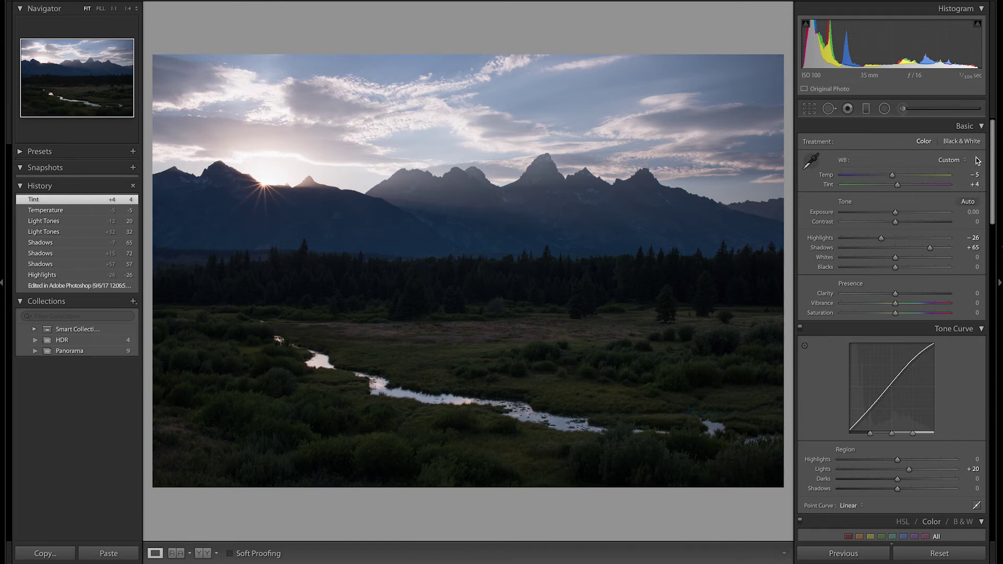
key(Left)
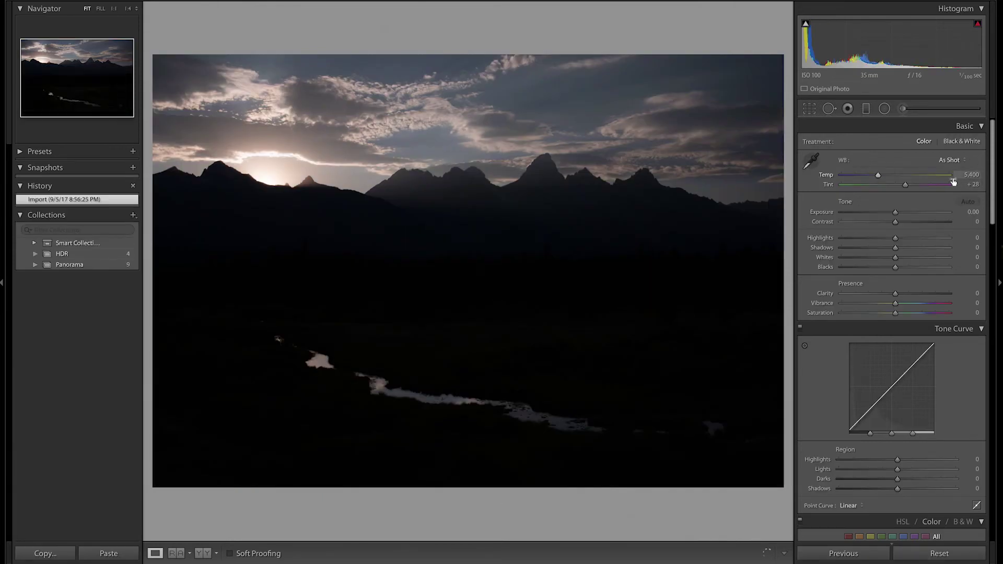
key(Right)
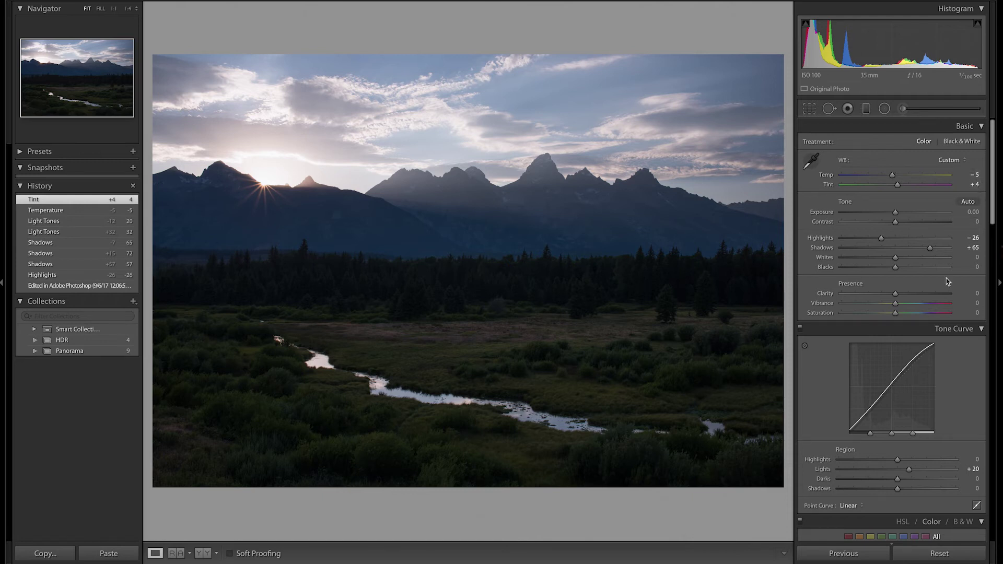
Display the colour adjustments for all colours together and shift the purple hue to -40.
scroll(947, 282, down, 4)
scroll(947, 281, down, 4)
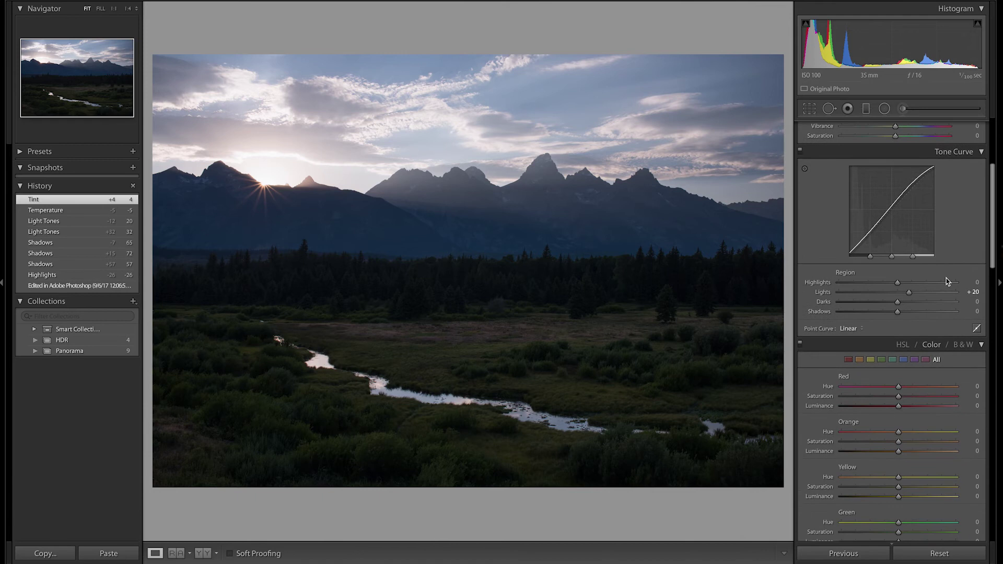
scroll(948, 282, down, 6)
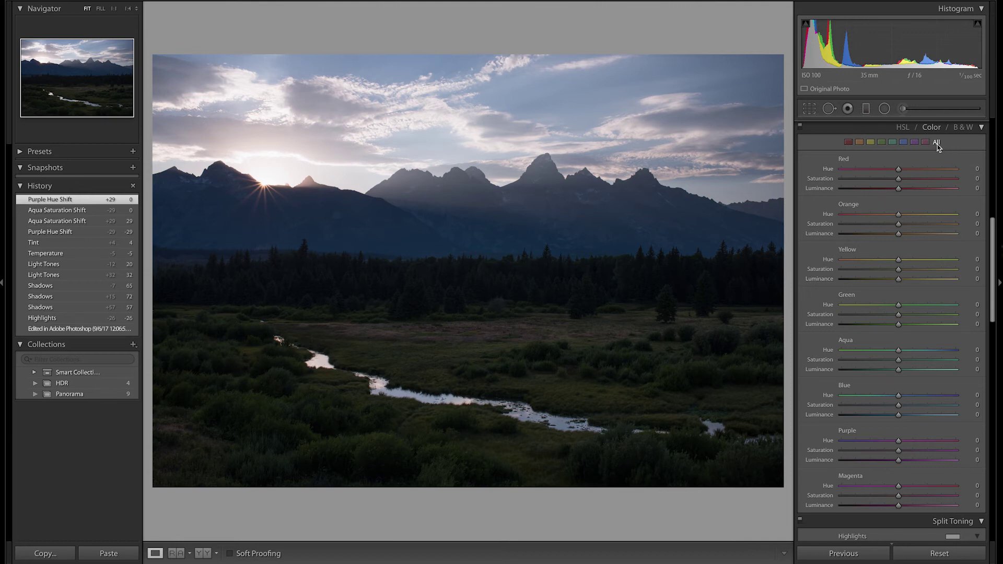
click(848, 143)
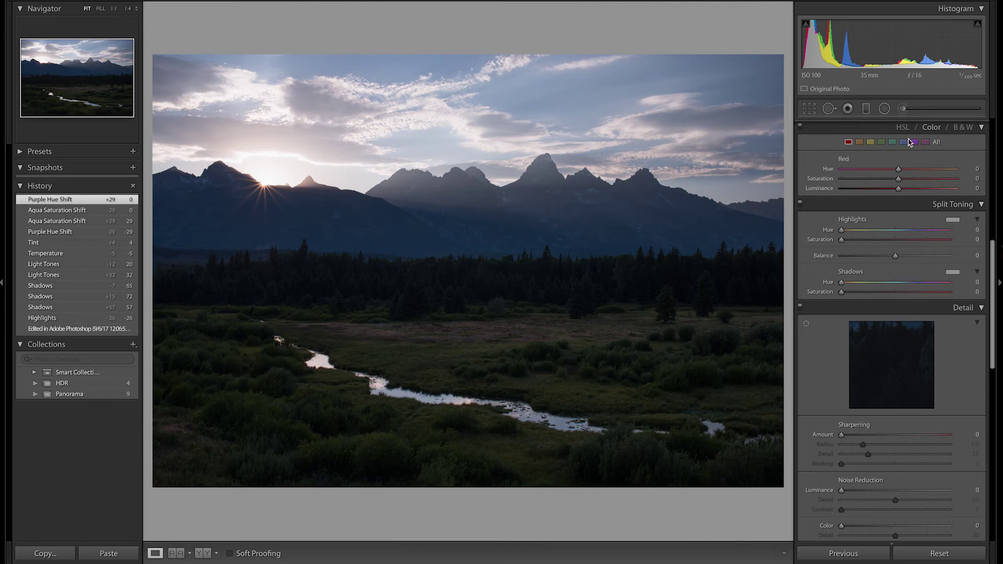
click(881, 142)
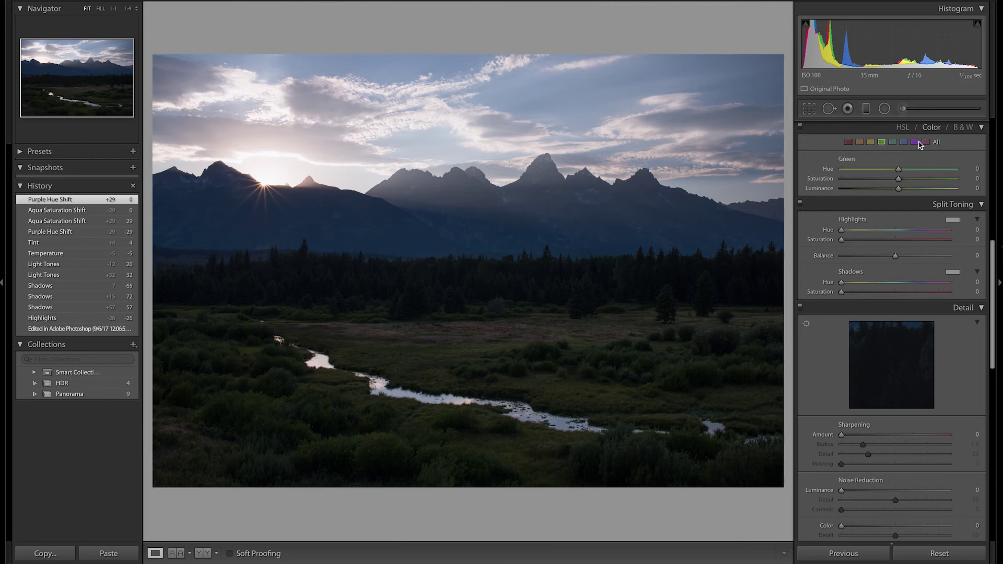
click(936, 142)
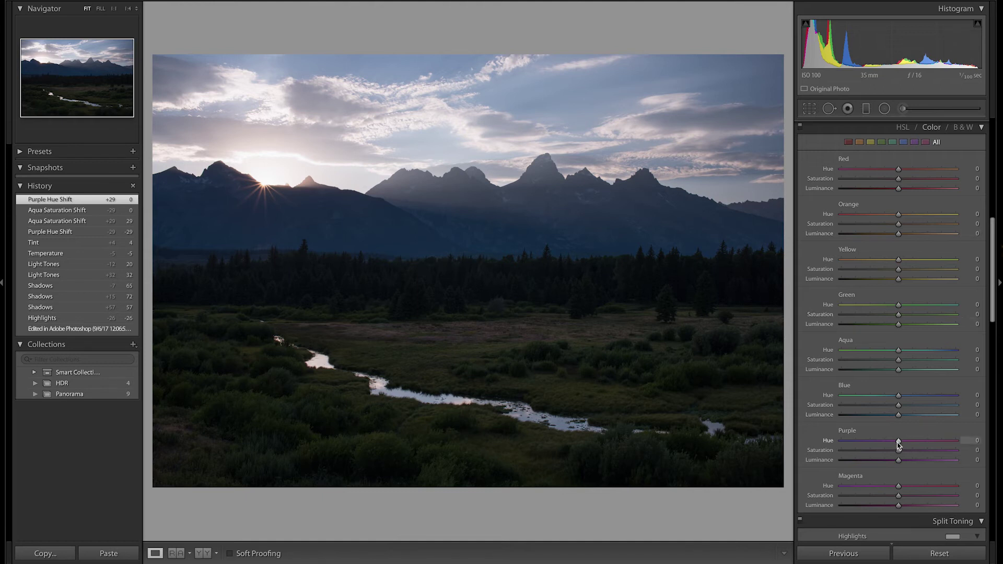
drag(897, 443, 881, 443)
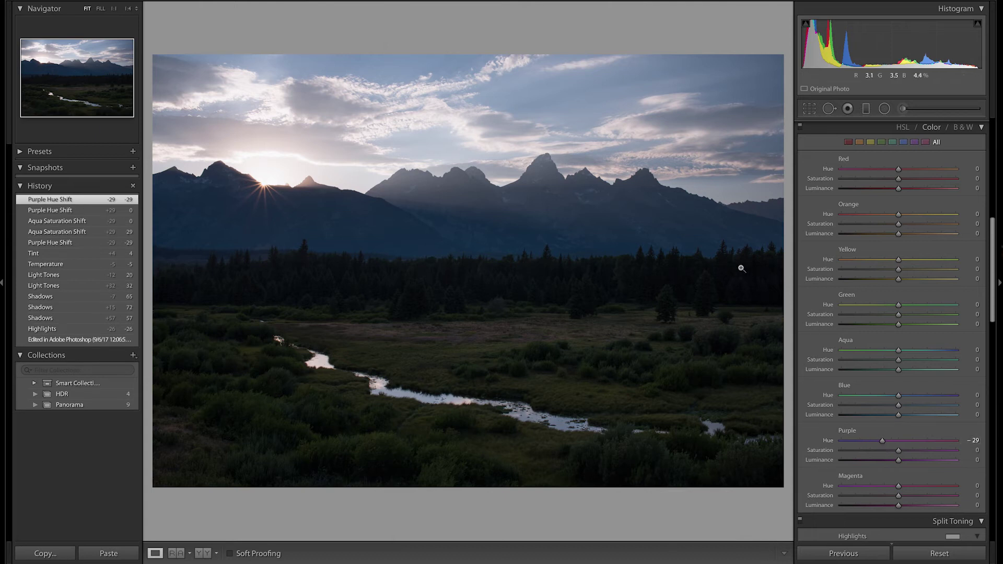
click(882, 442)
drag(882, 443, 876, 442)
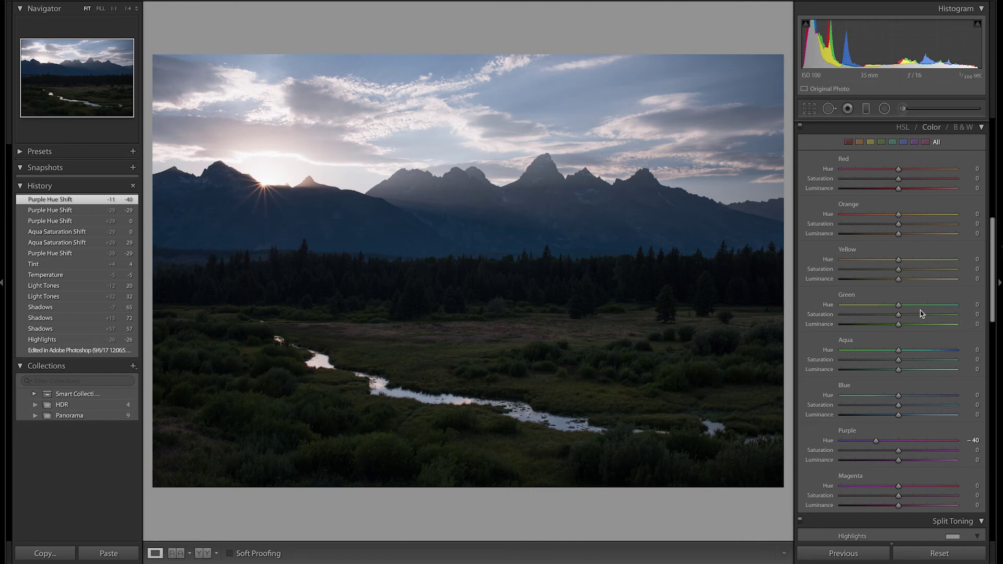
Set the green Hue to +5, Saturation to +60 and Luminance to +9, and raise the yellow Luminance to +12.
drag(931, 324, 899, 326)
drag(949, 285, 905, 281)
drag(901, 326, 933, 315)
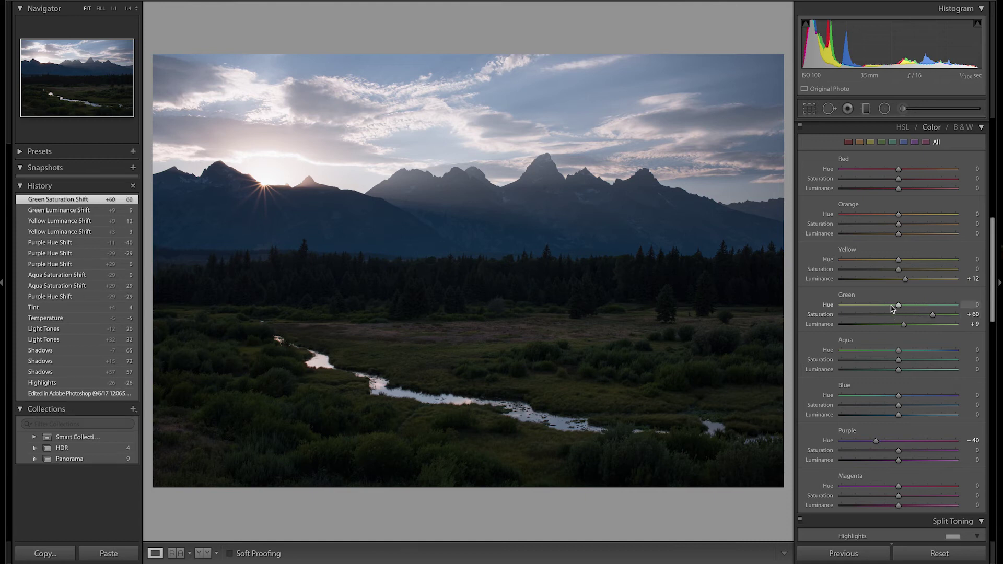
drag(910, 307, 901, 307)
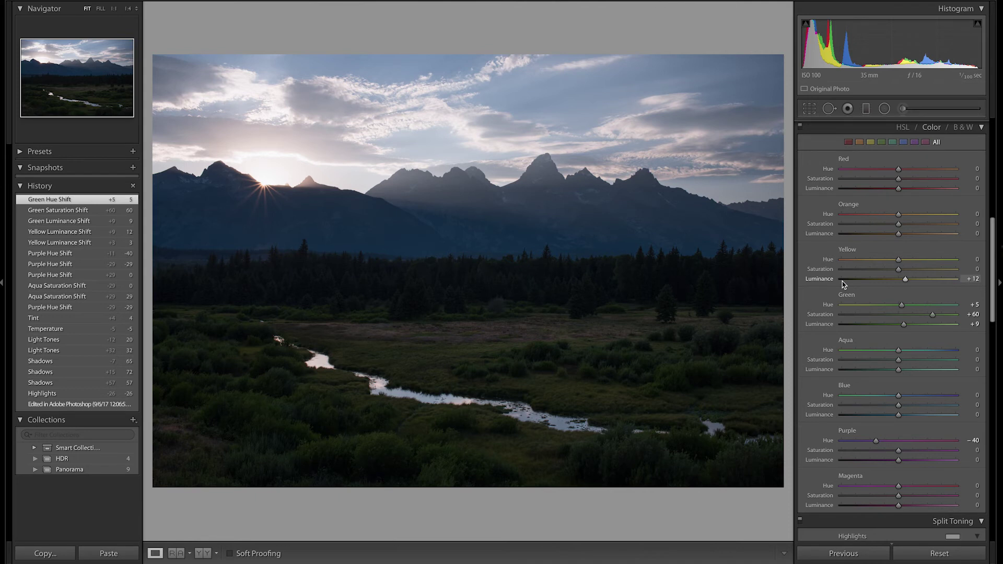
Shift the yellow Hue to -71 with Saturation +34, and set the green Hue to +8.
mouse_move(910, 265)
mouse_down()
mouse_move(853, 261)
mouse_move(848, 270)
mouse_move(964, 265)
mouse_move(919, 266)
mouse_up()
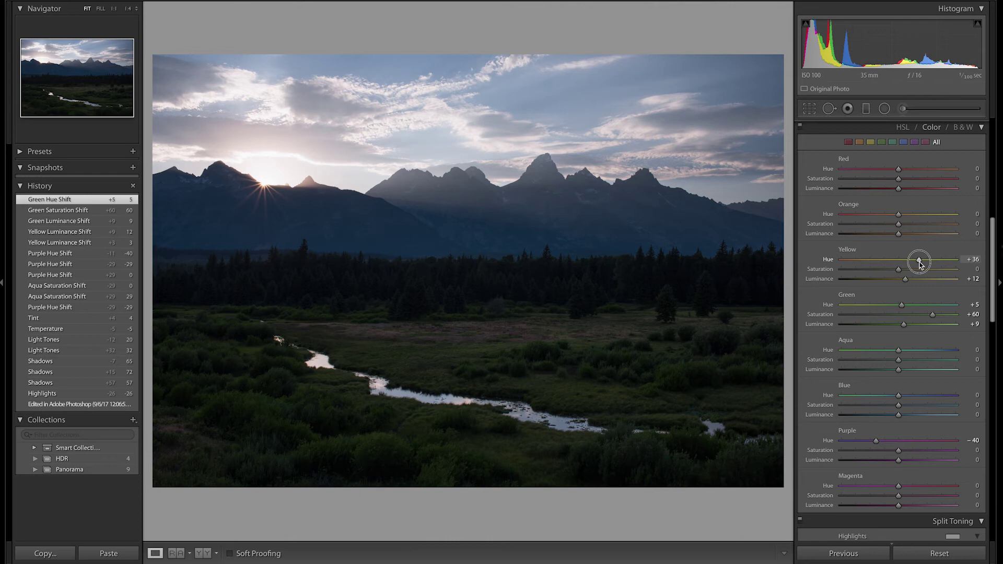
drag(919, 265, 853, 260)
drag(900, 306, 903, 306)
drag(852, 259, 857, 260)
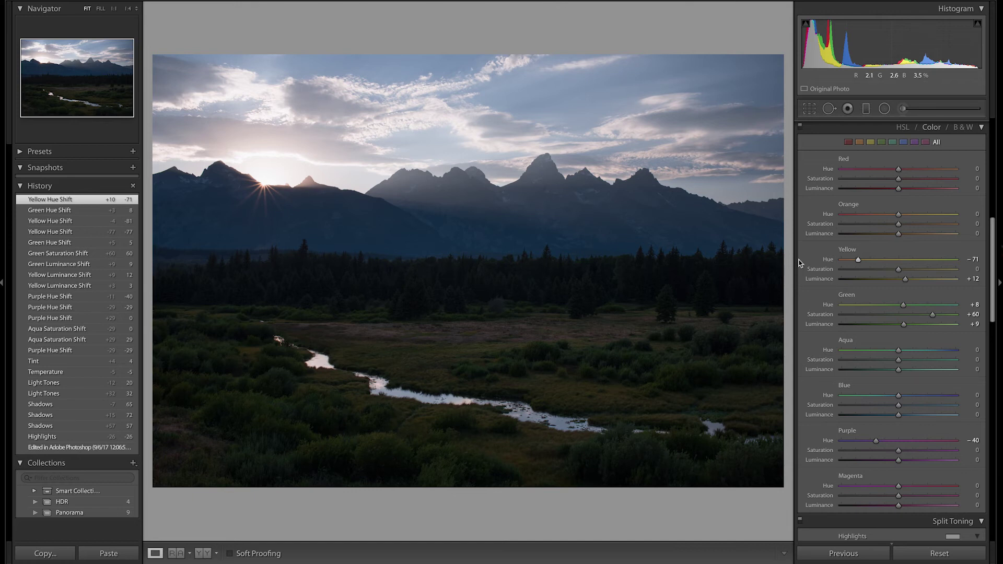
mouse_move(920, 273)
mouse_down()
mouse_move(993, 273)
mouse_move(815, 280)
mouse_move(995, 277)
mouse_move(793, 282)
mouse_move(962, 284)
mouse_move(920, 277)
mouse_up()
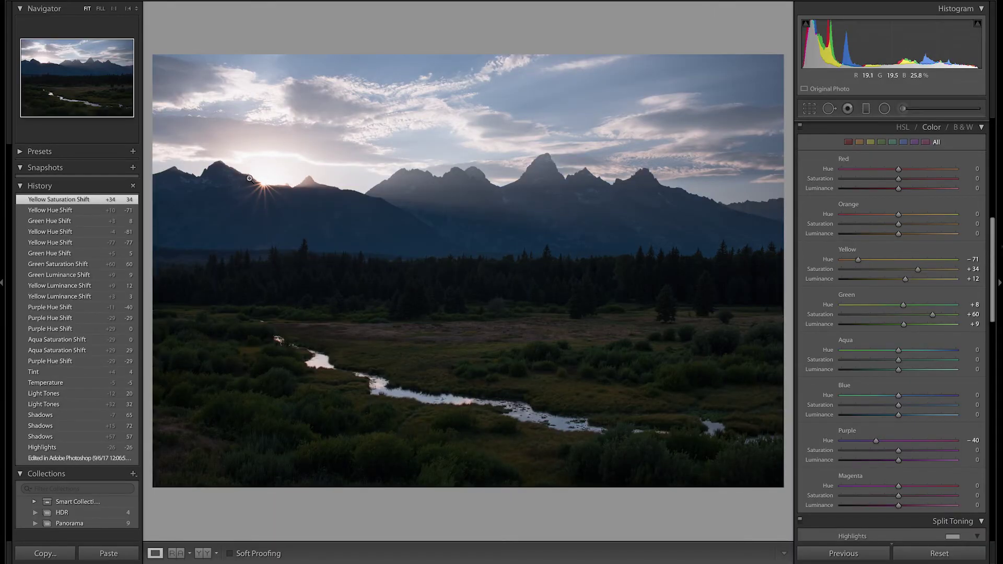
Try different orange values, ending with Luminance at -6 and Saturation at +11.
scroll(884, 227, up, 1)
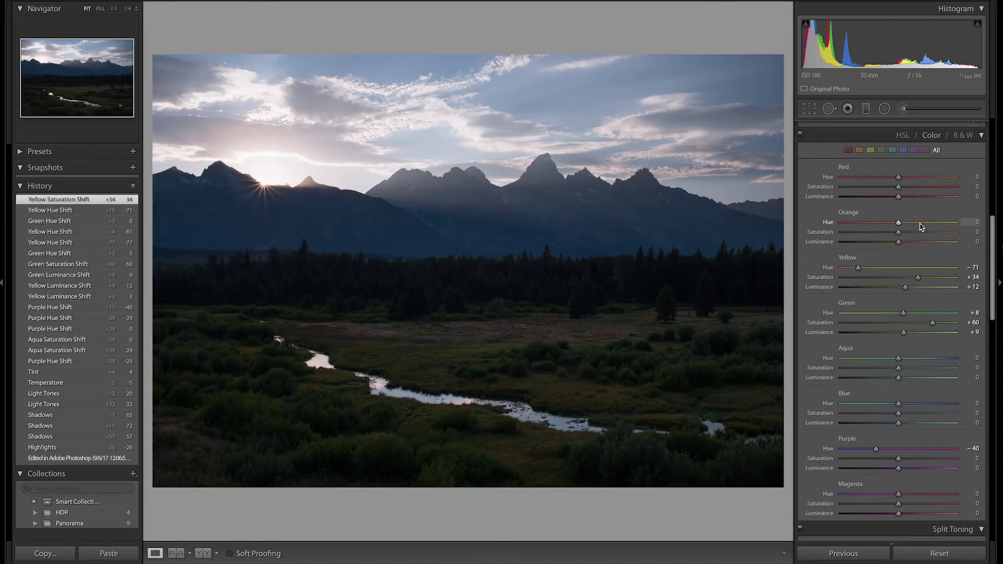
drag(931, 244, 906, 237)
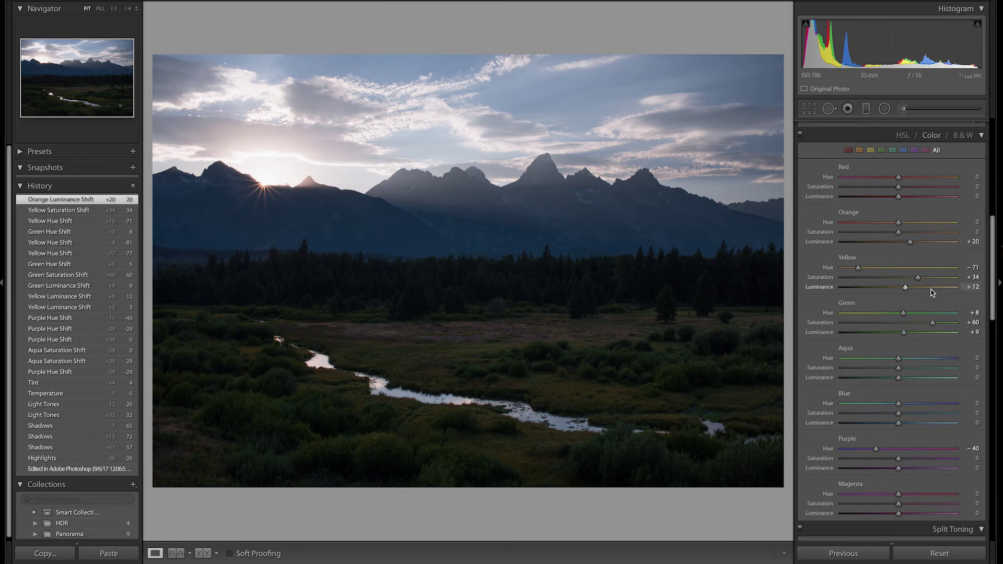
drag(924, 239, 896, 229)
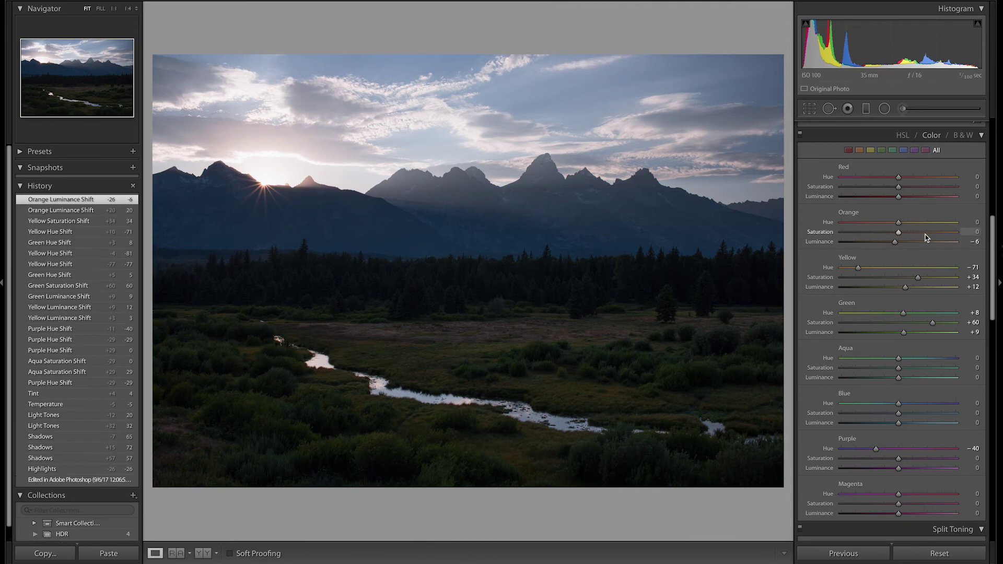
drag(895, 231, 815, 231)
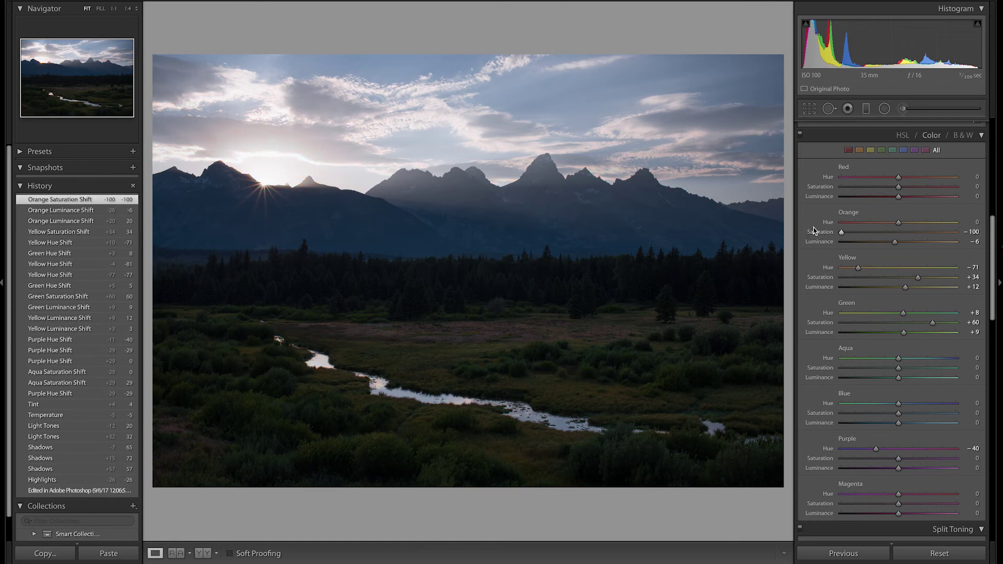
drag(907, 232, 905, 234)
drag(905, 233, 907, 235)
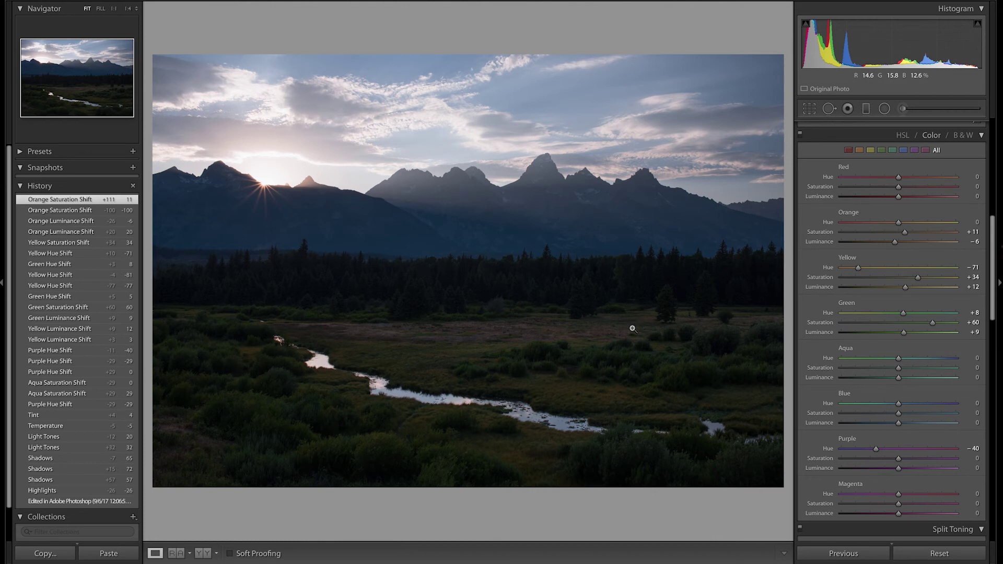
Paint an adjustment brush mask across the brown meadow strip below the tree line, checking its coverage with the mask overlay.
click(905, 111)
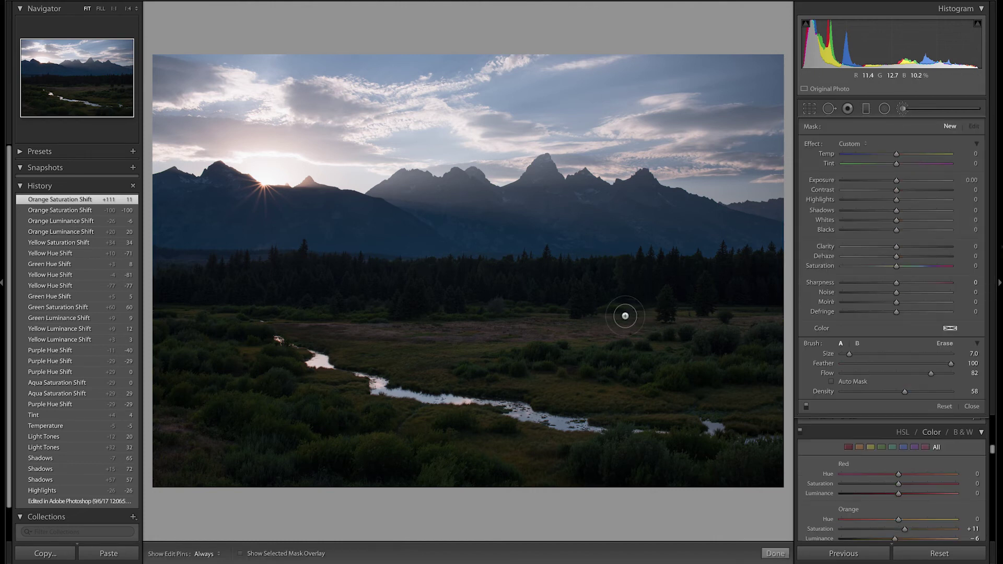
click(534, 332)
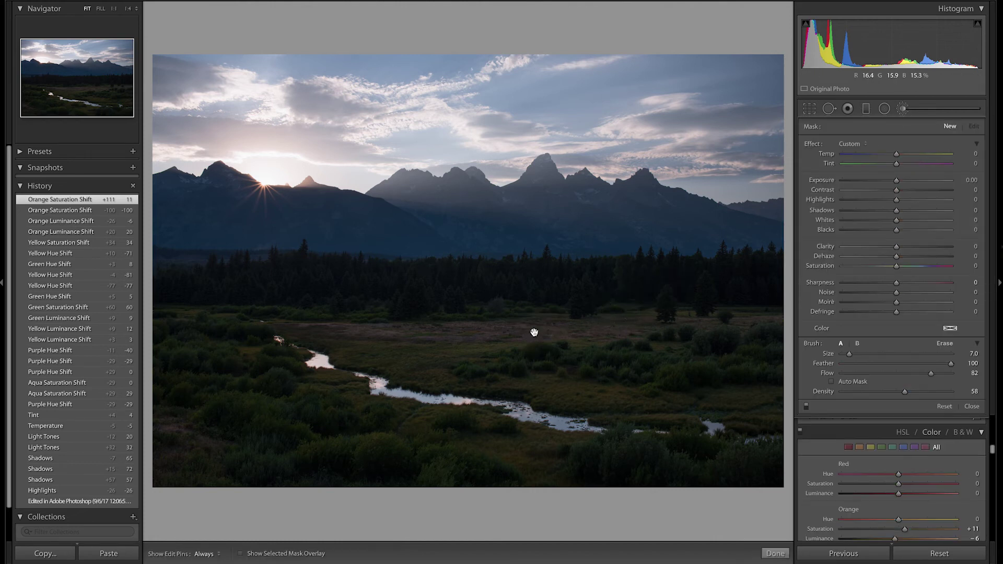
key(o)
click(621, 324)
key(h)
drag(548, 330, 340, 334)
key(h)
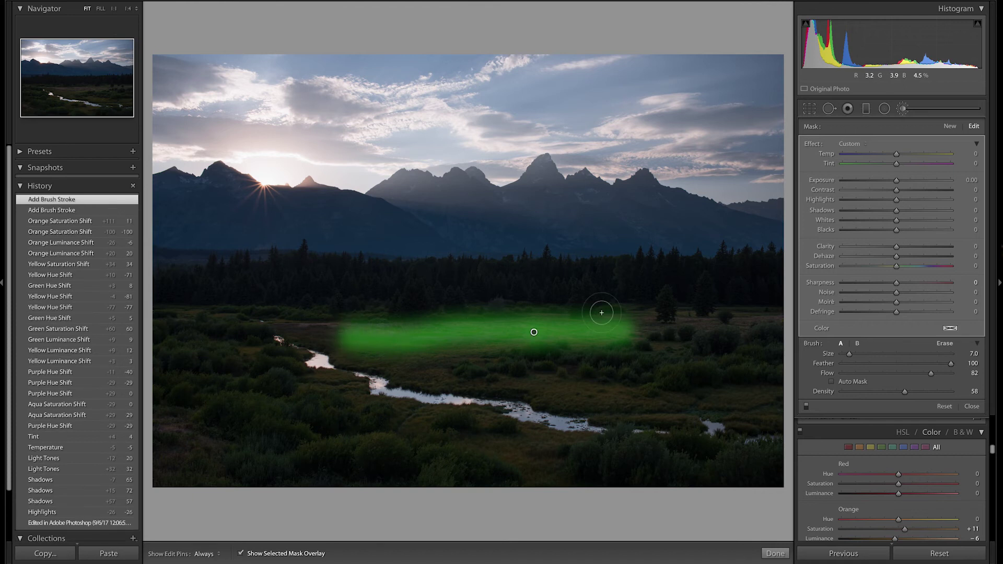
key(o)
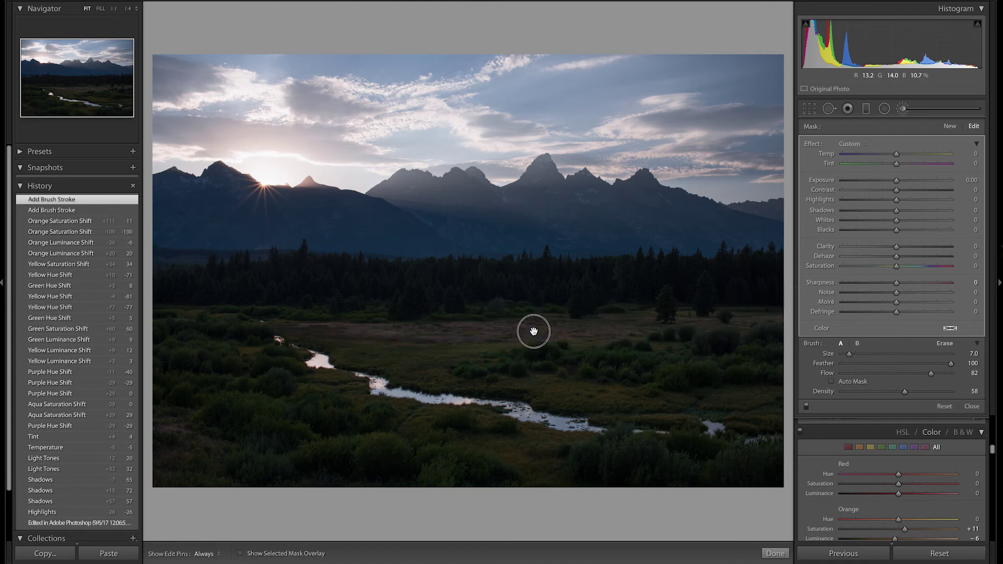
drag(533, 330, 534, 329)
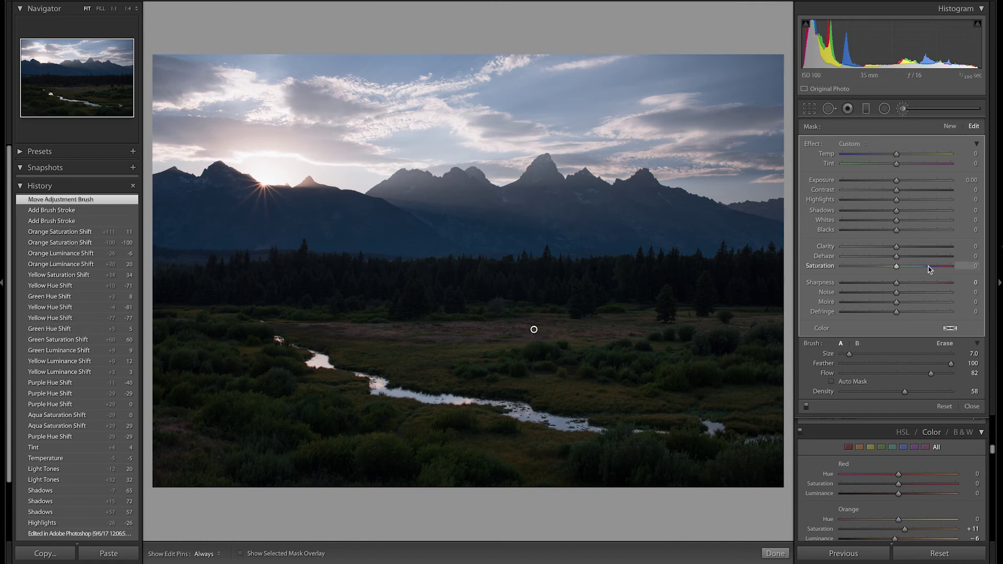
Give the meadow brush adjustment Saturation 12, Temp 7 and Tint -76, and finish the brush edit.
drag(973, 267, 737, 259)
drag(938, 269, 903, 265)
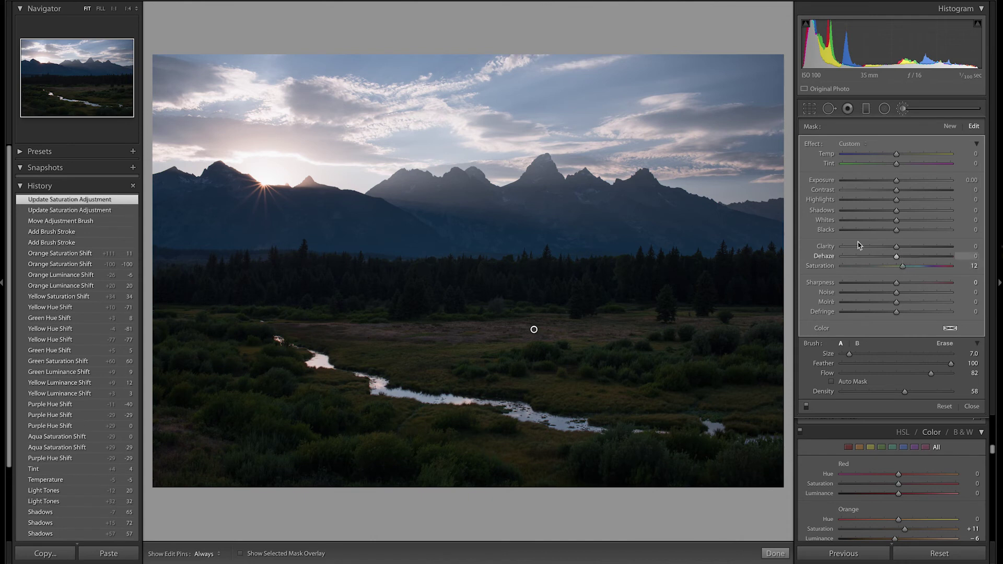
click(897, 157)
drag(896, 157, 950, 166)
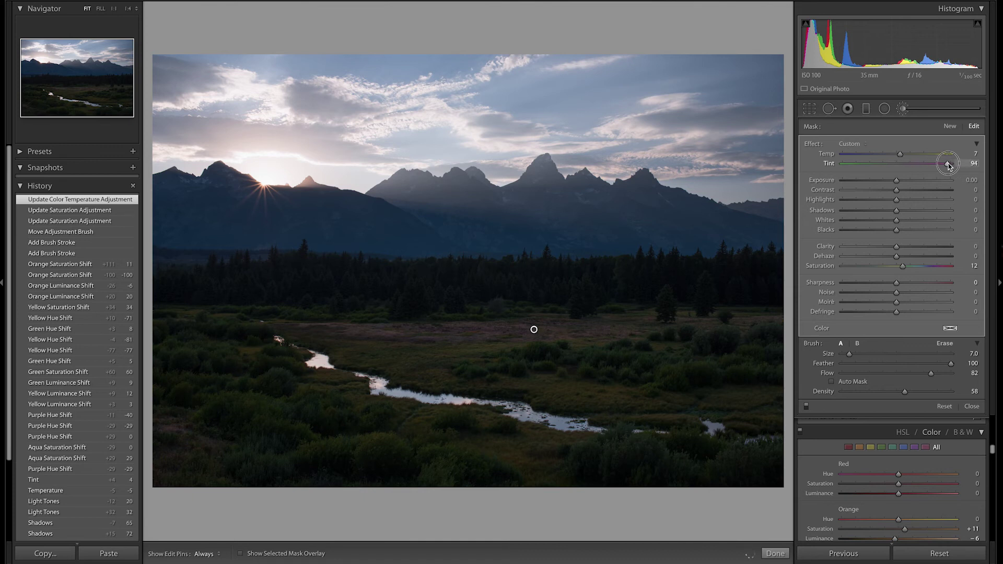
drag(948, 166, 948, 166)
drag(948, 166, 857, 166)
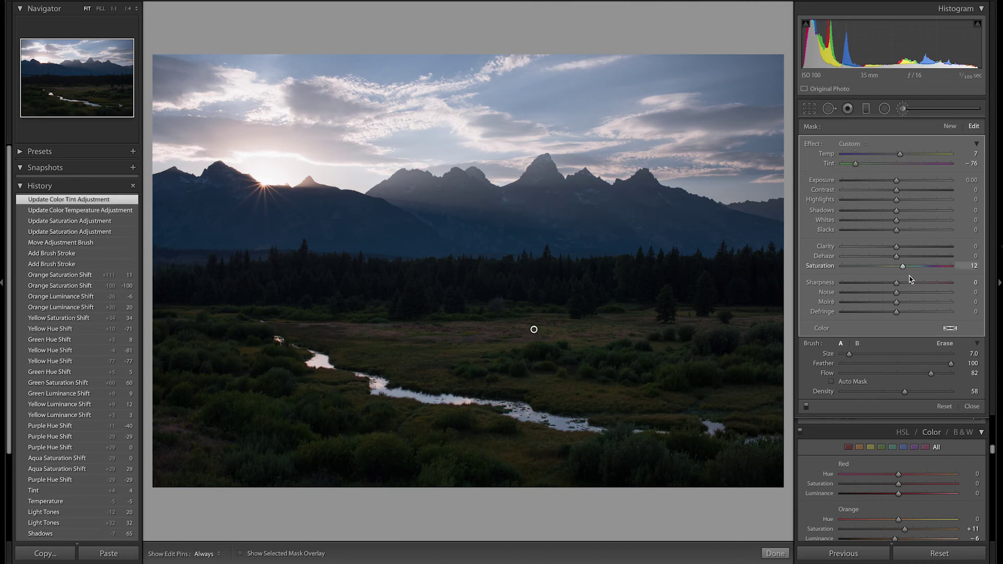
click(972, 407)
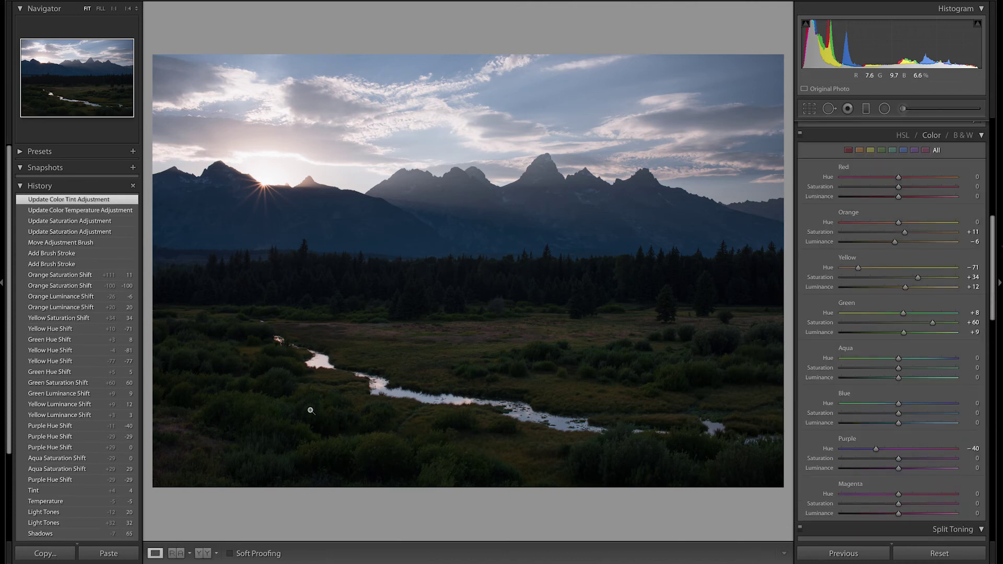
Compare the photo before and after the meadow brush adjustment using its earlier editing states.
click(75, 253)
click(66, 200)
click(89, 280)
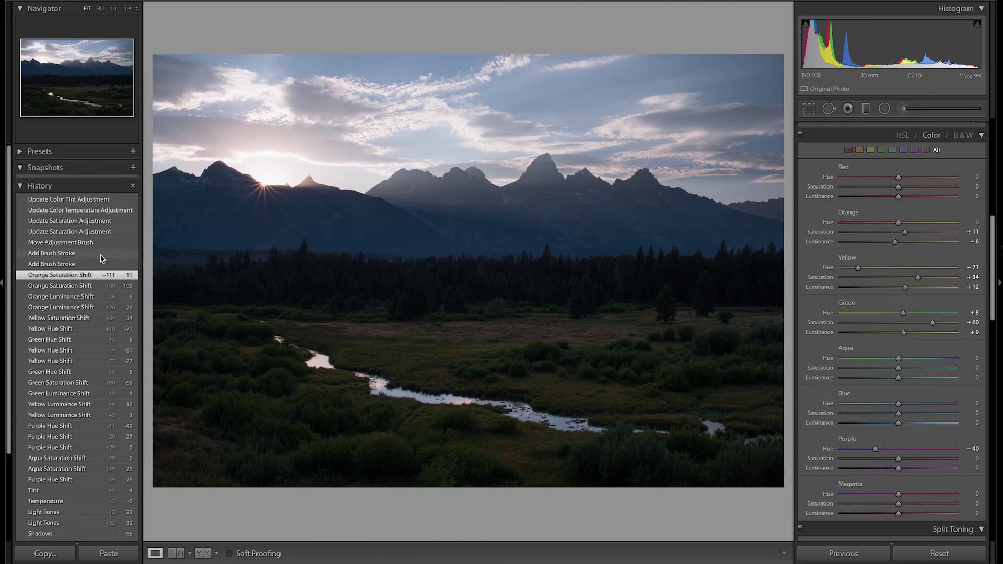
click(59, 203)
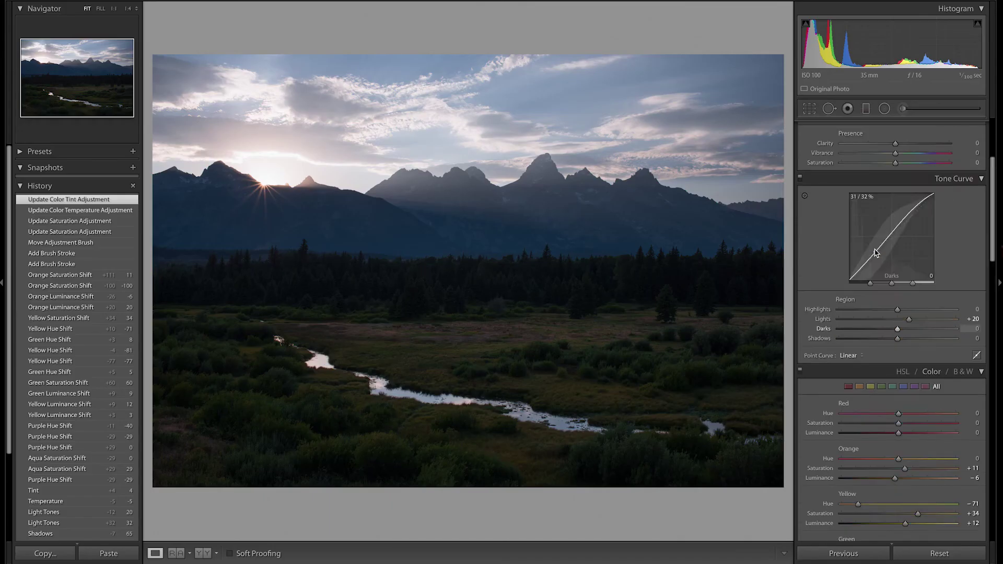
Add a slightly tilted graduated filter over the sky, centred on the tip of the tallest mountain peak.
click(967, 126)
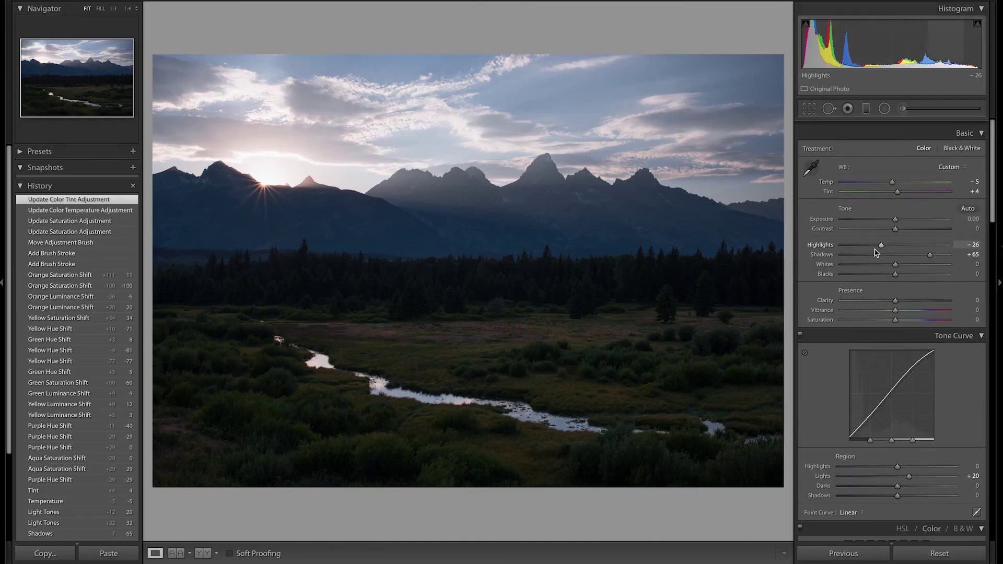
click(866, 109)
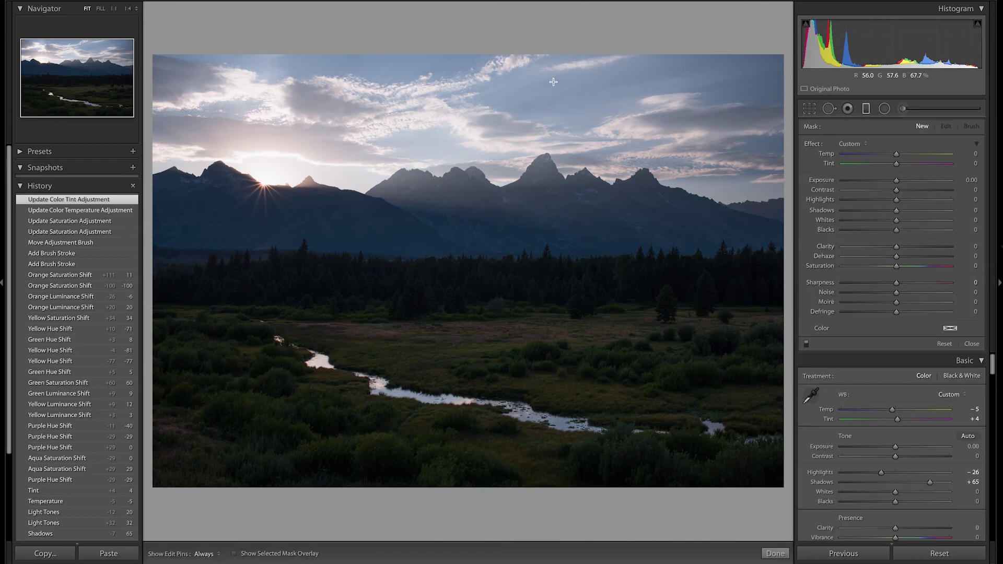
drag(553, 82, 541, 209)
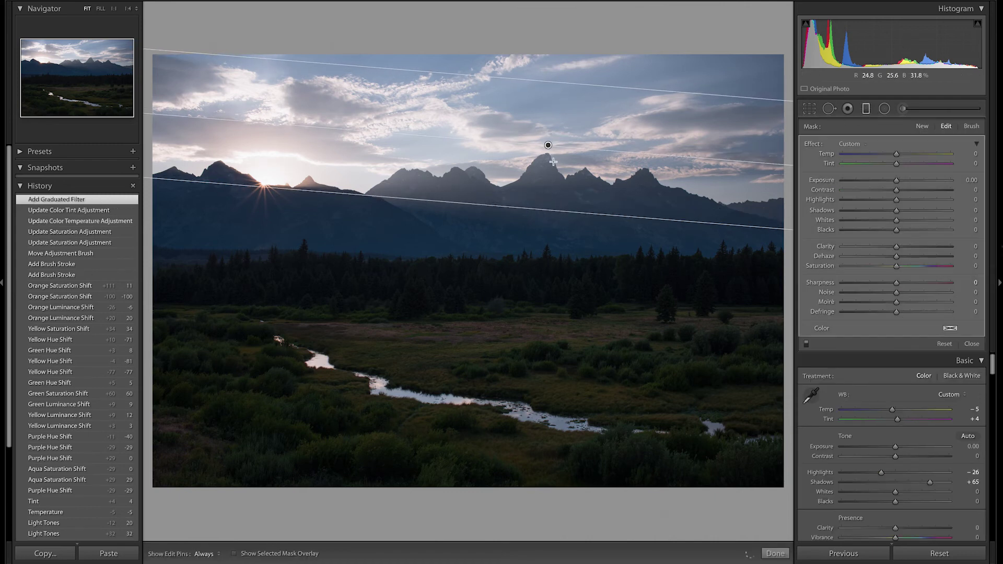
drag(548, 144, 546, 155)
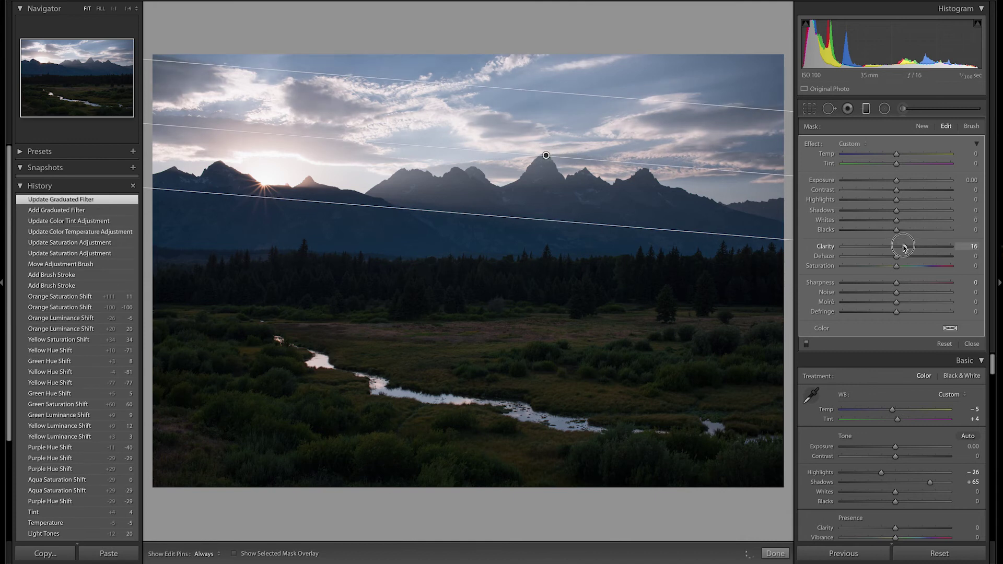
Set the graduated filter to Temp -2, Contrast 13, Highlights 5, Clarity 2 and Dehaze 10, and compare the photo with its state before these settings.
drag(898, 246, 901, 258)
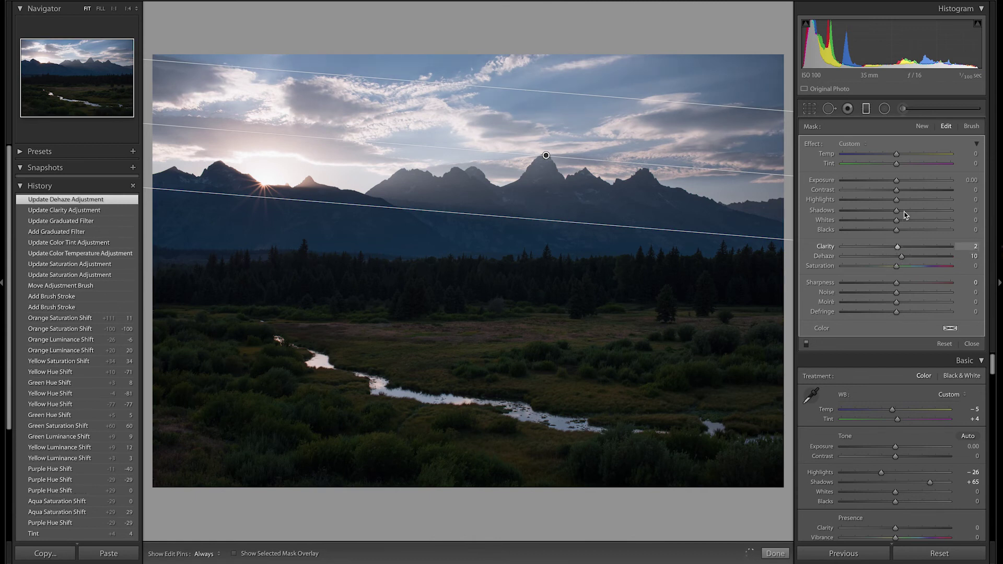
drag(908, 193, 900, 201)
mouse_move(896, 155)
mouse_down()
mouse_move(908, 152)
mouse_move(873, 152)
mouse_move(897, 154)
mouse_up()
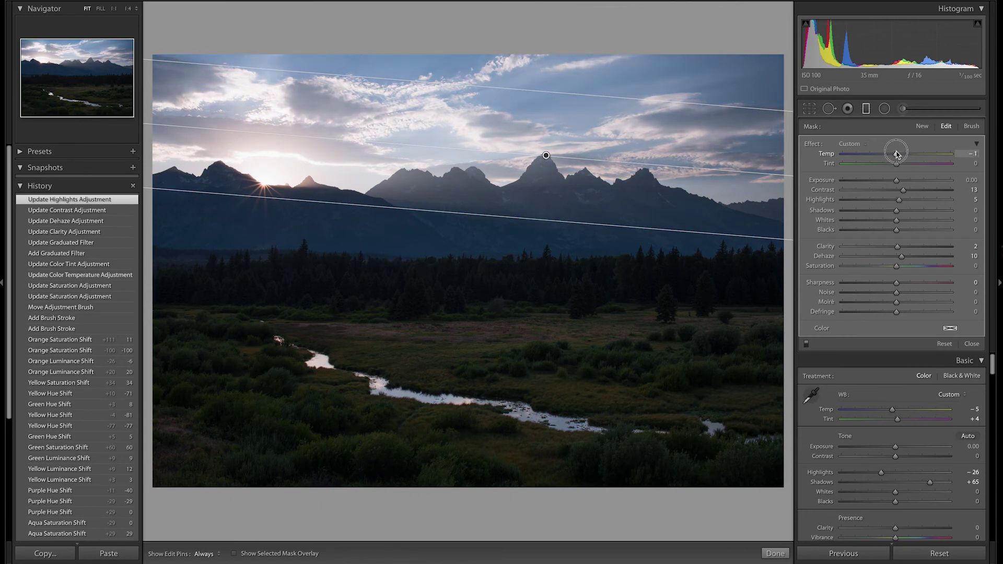
drag(897, 154, 894, 153)
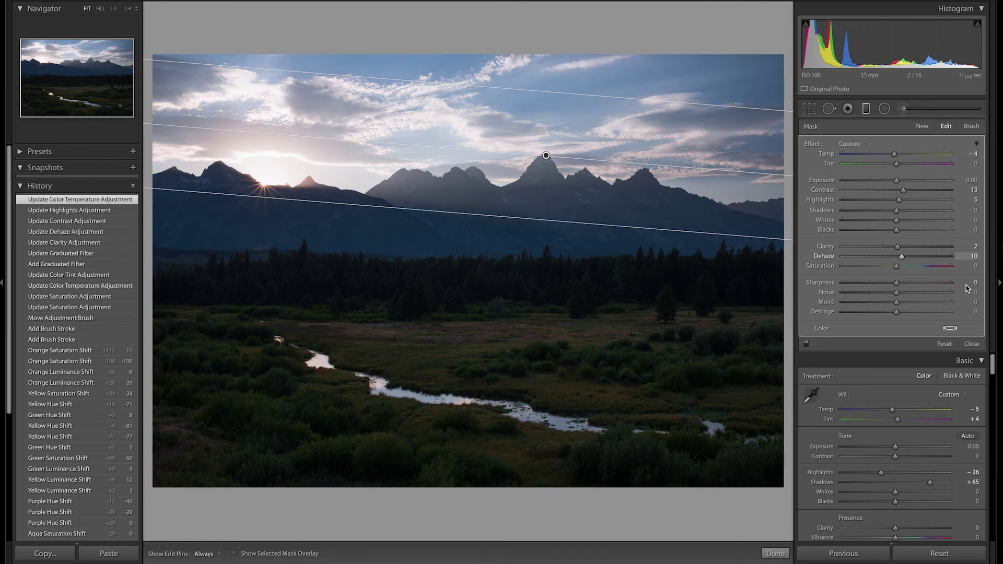
click(972, 154)
key(Return)
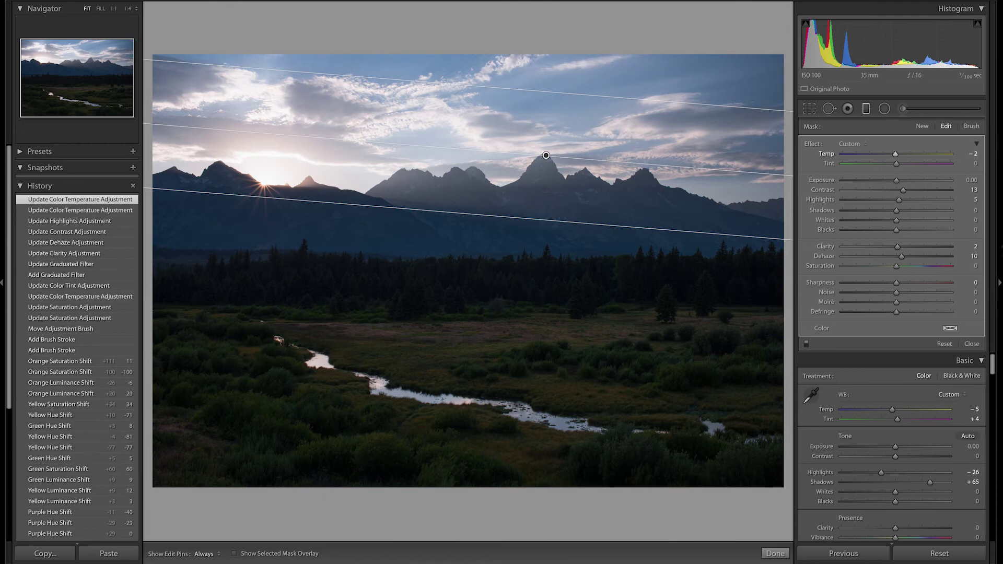
click(971, 344)
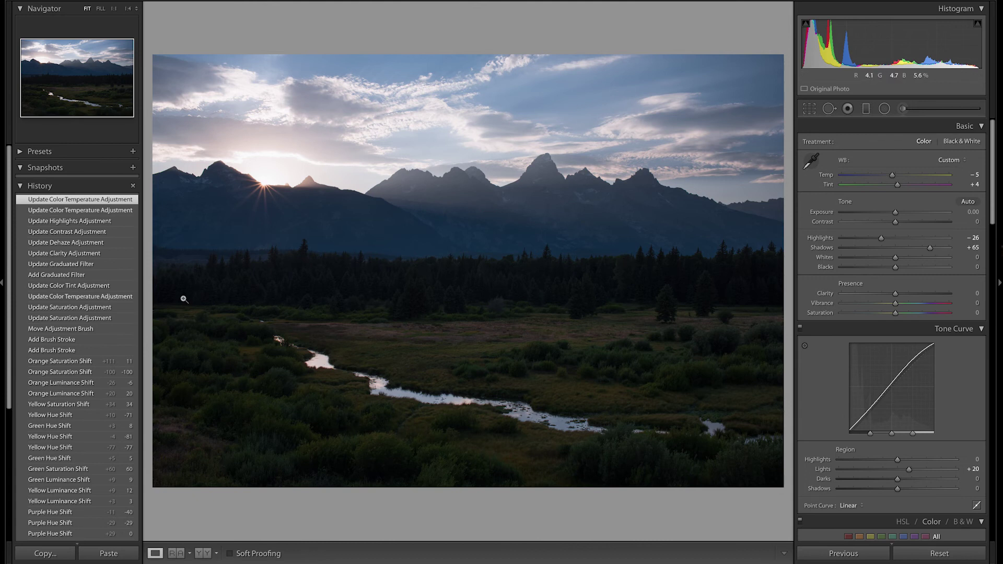
click(77, 275)
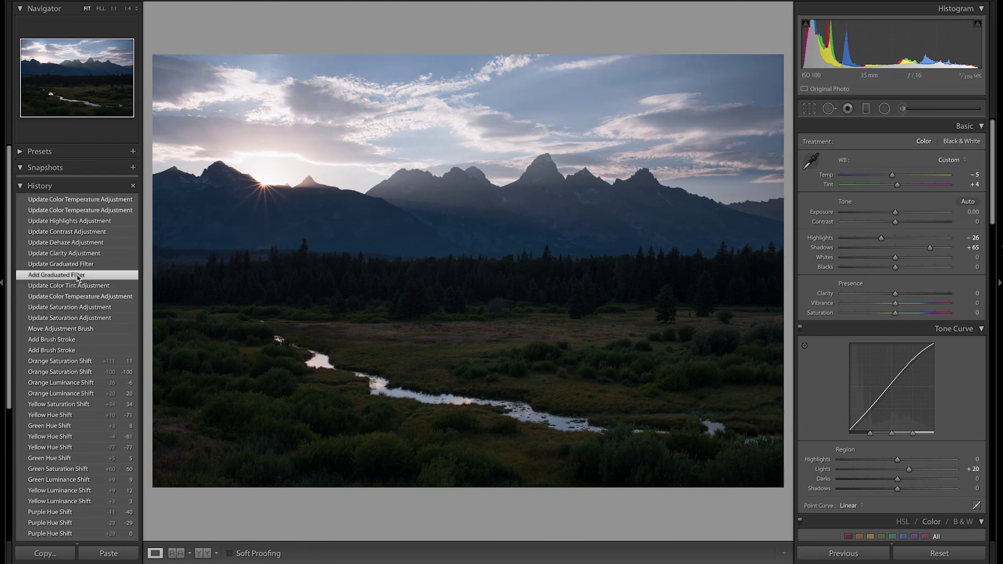
click(66, 201)
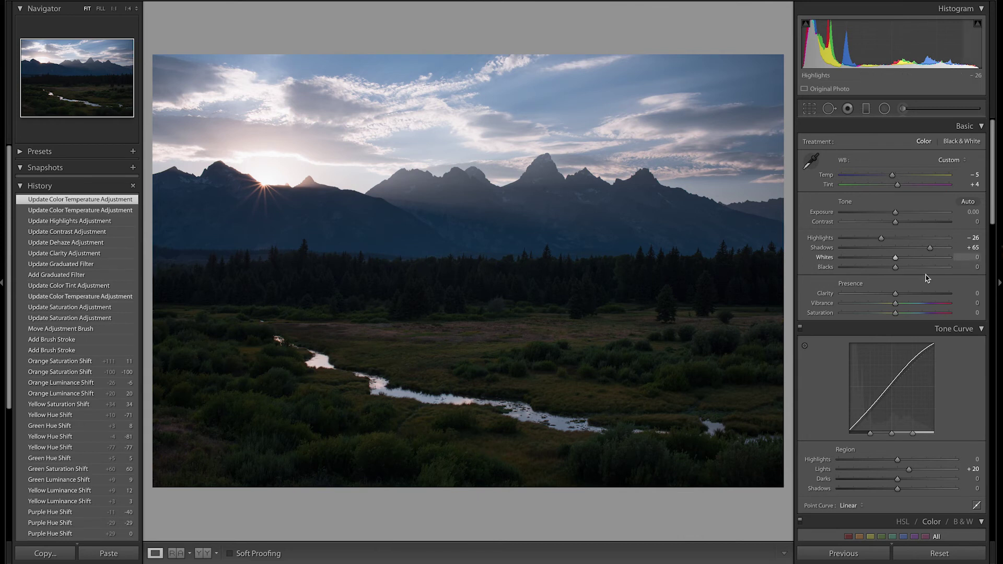
Set Vibrance to +25 and the Blue saturation to -11, and compare the photo with its state before these two changes.
mouse_move(908, 307)
mouse_down()
mouse_move(847, 307)
mouse_move(923, 306)
mouse_move(909, 308)
mouse_up()
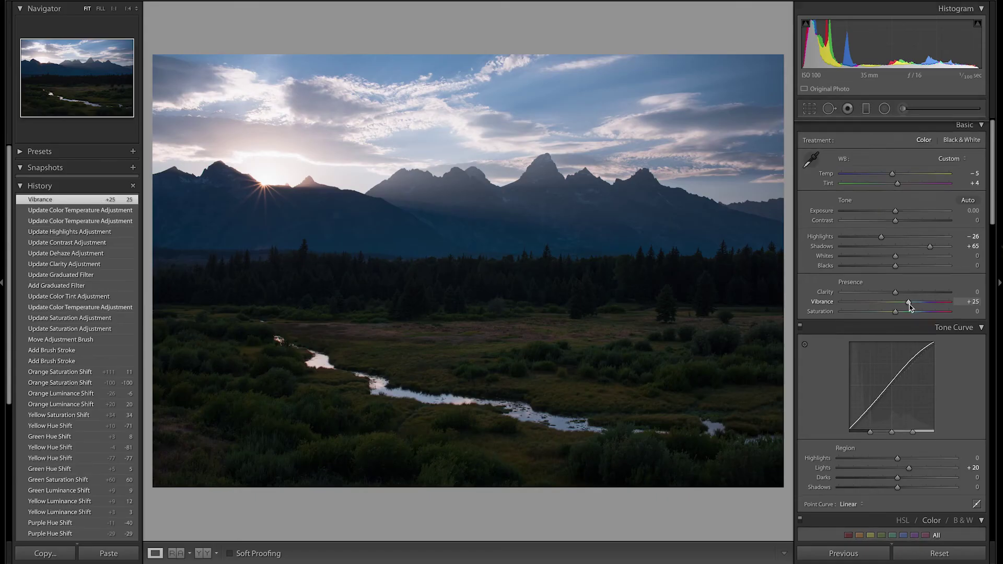
scroll(910, 308, down, 5)
scroll(910, 308, down, 4)
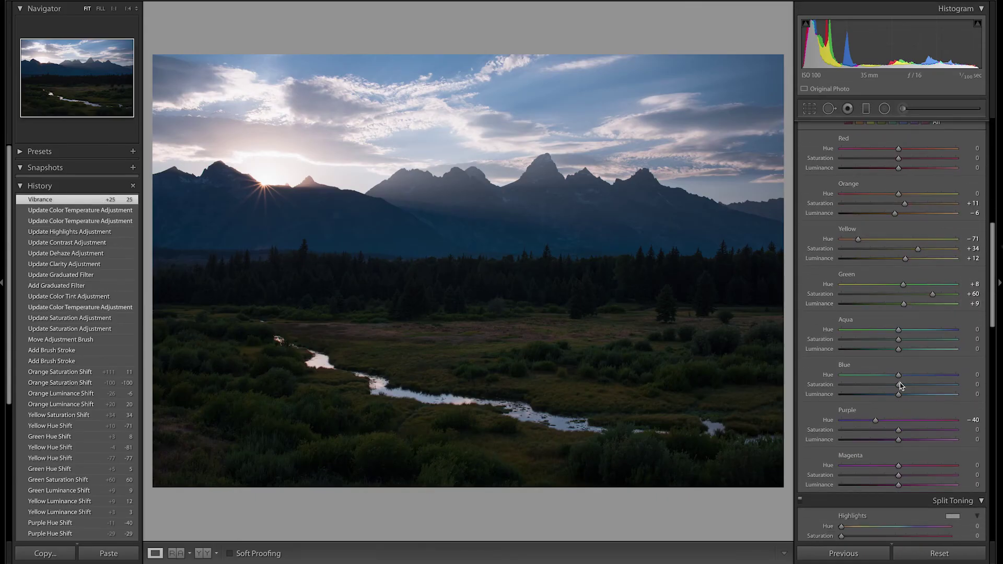
drag(881, 389, 890, 388)
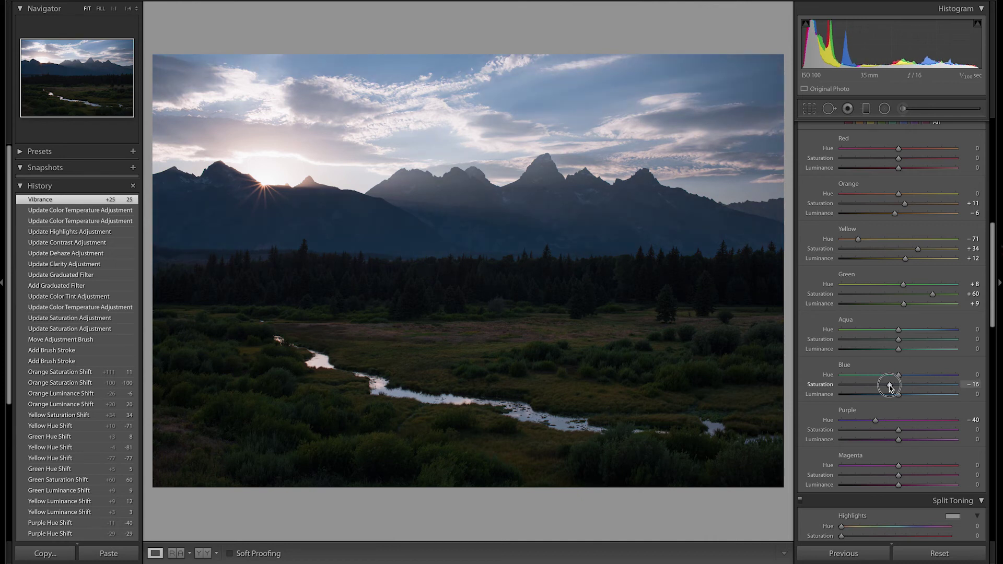
drag(891, 388, 892, 387)
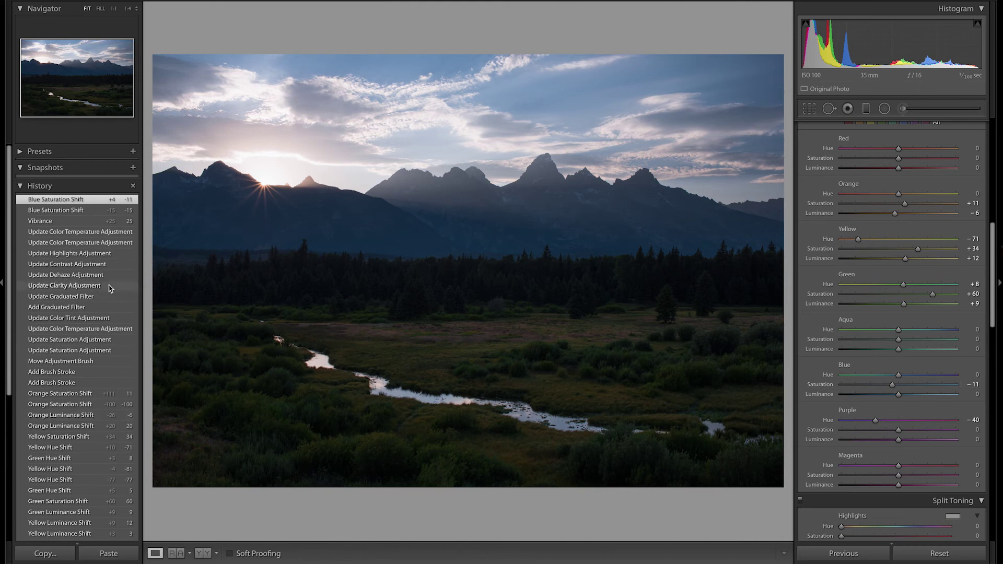
click(78, 232)
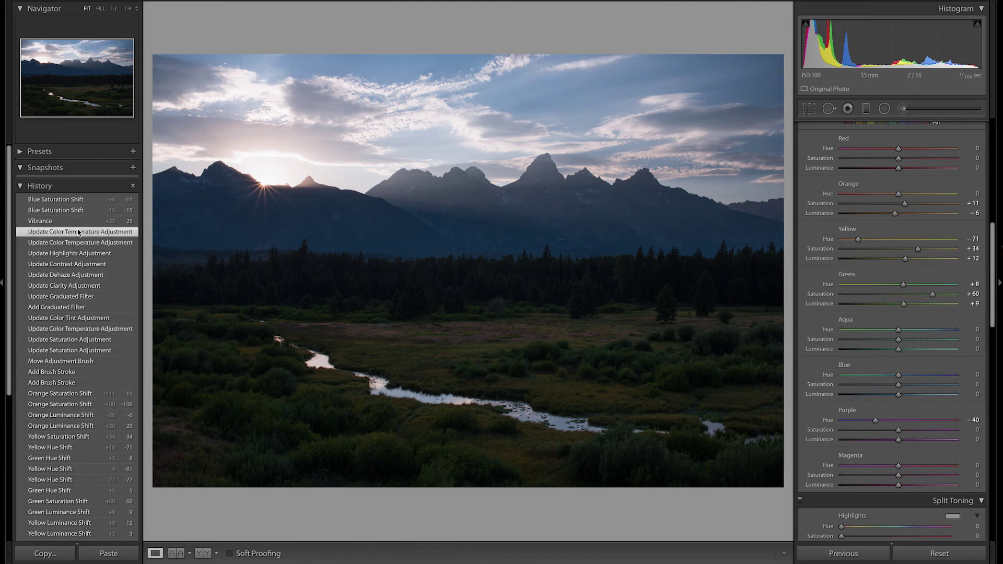
click(83, 200)
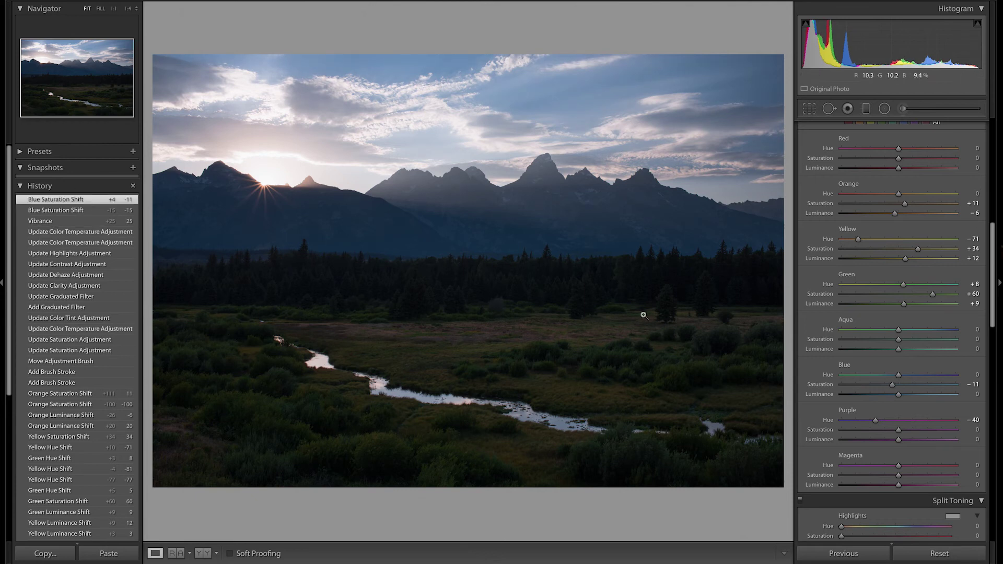
Set Vibrance to +30, Blacks to +7 and Contrast to +10, and the tone curve's Shadows to +14 and Darks to +2.
scroll(913, 307, up, 10)
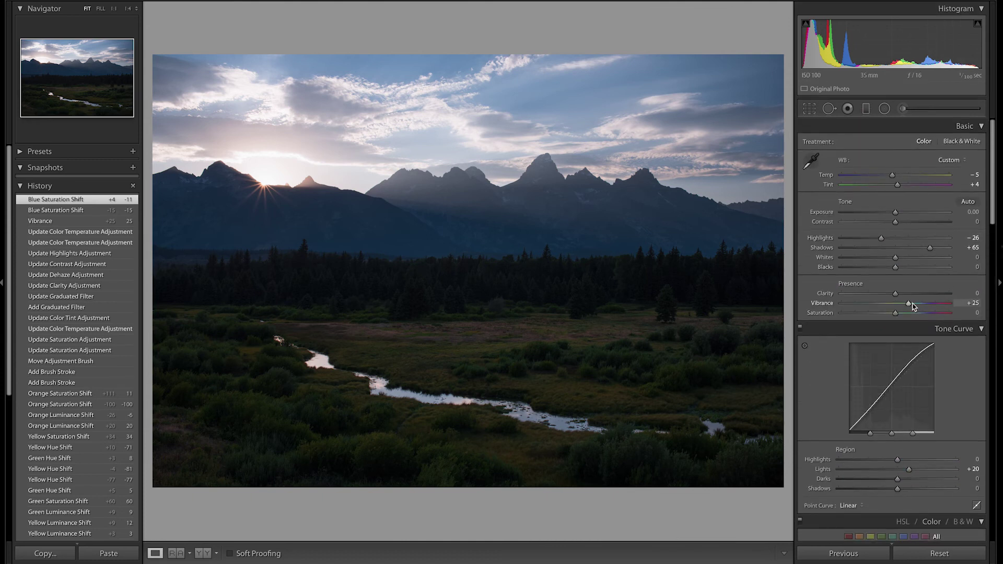
drag(910, 306, 911, 303)
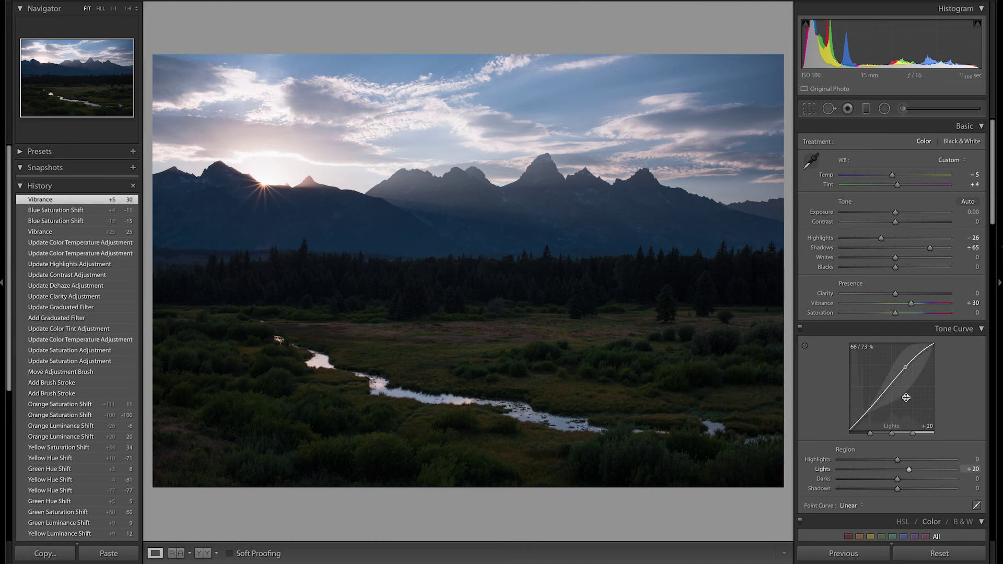
drag(920, 494, 906, 490)
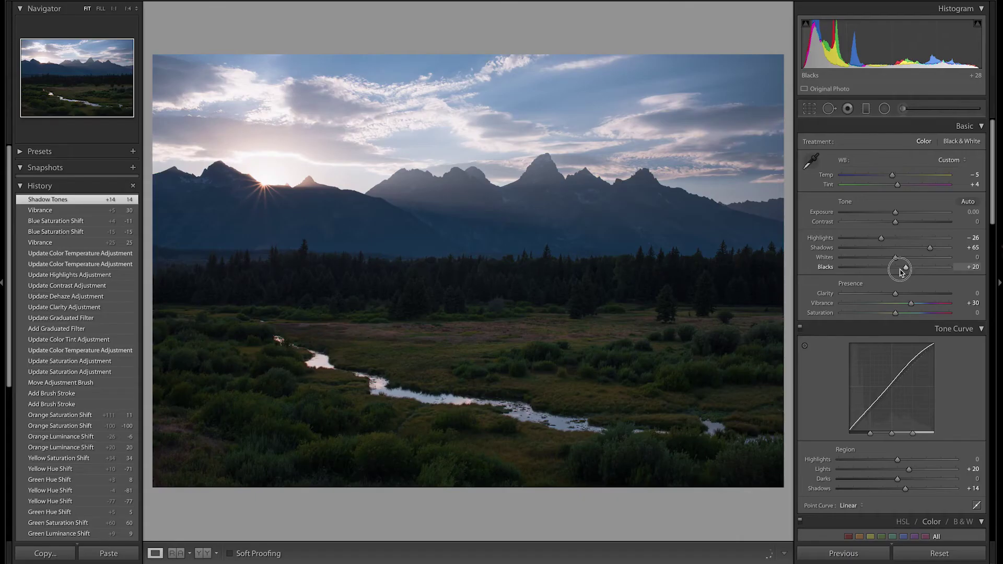
drag(897, 269, 904, 270)
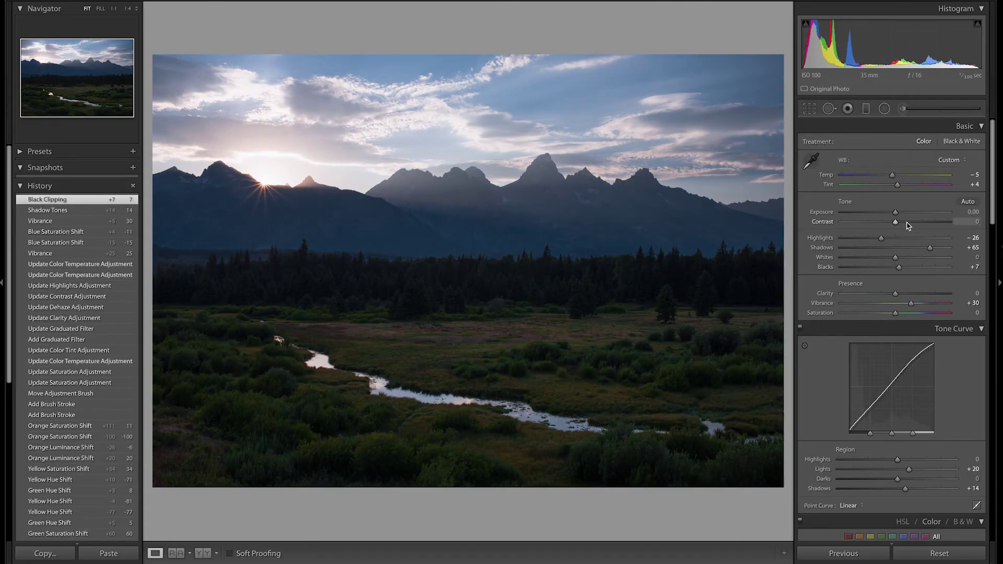
drag(907, 223, 900, 223)
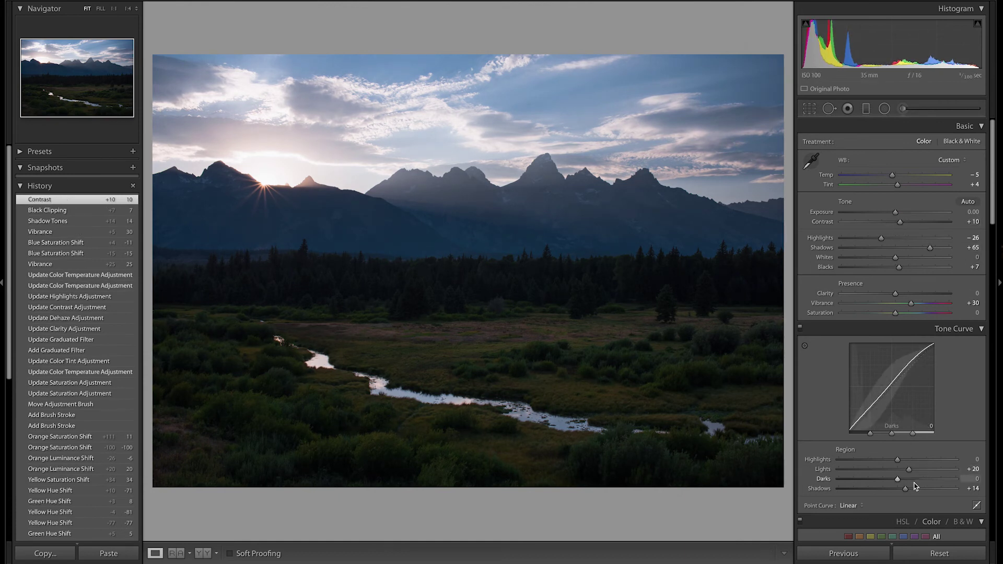
drag(905, 482, 899, 481)
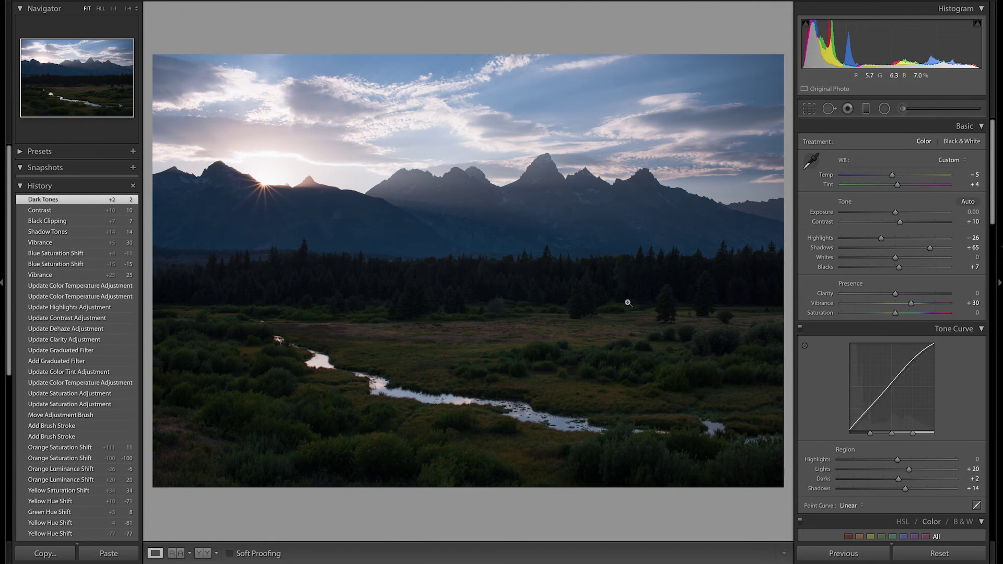
Start a new adjustment brush mask with brush size 13 and paint it along the dark tree line below the mountains.
click(901, 109)
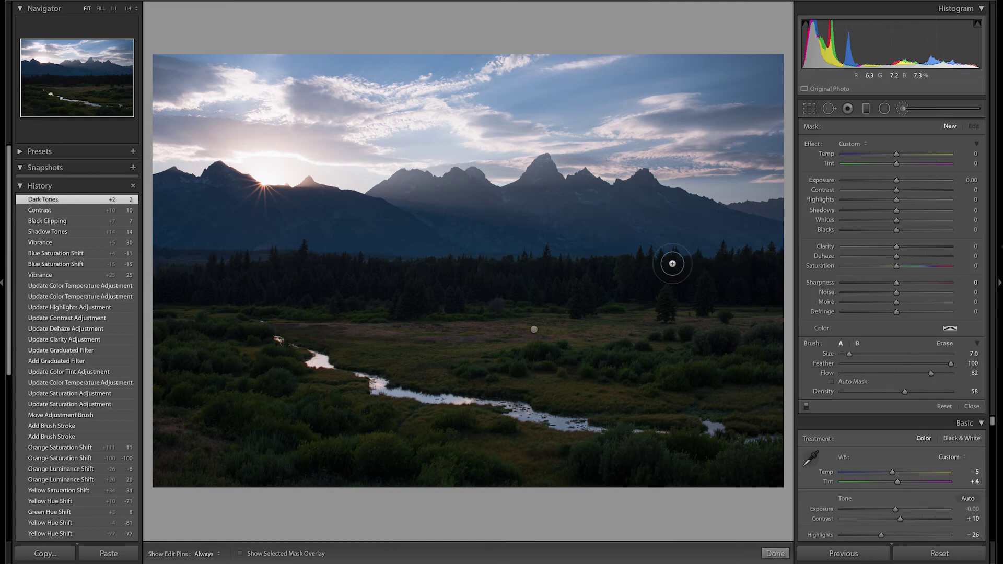
key(bracketright)
key(bracketright)
key(bracketright)
key(bracketright)
drag(713, 268, 759, 272)
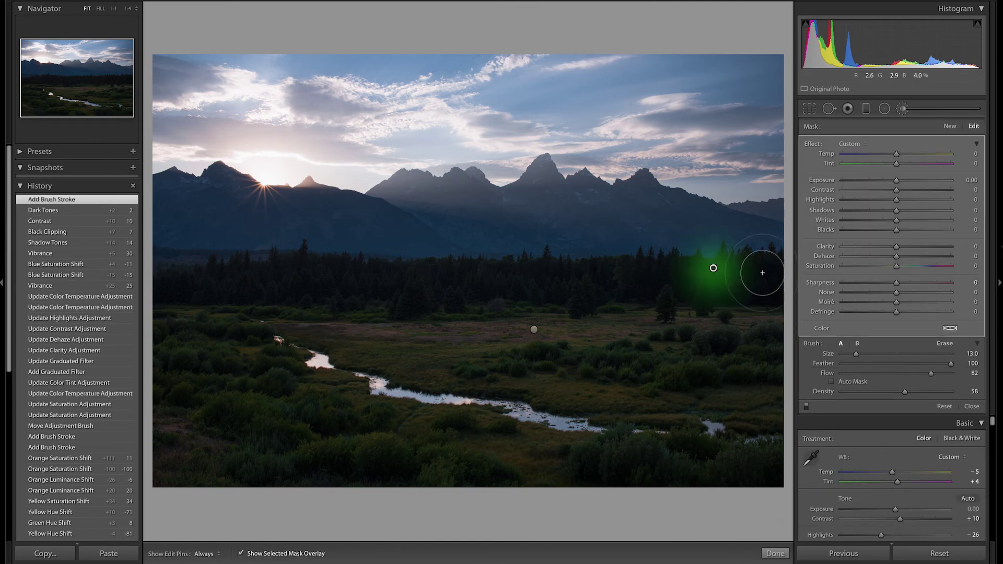
drag(757, 272, 642, 272)
key(h)
drag(529, 272, 321, 275)
key(h)
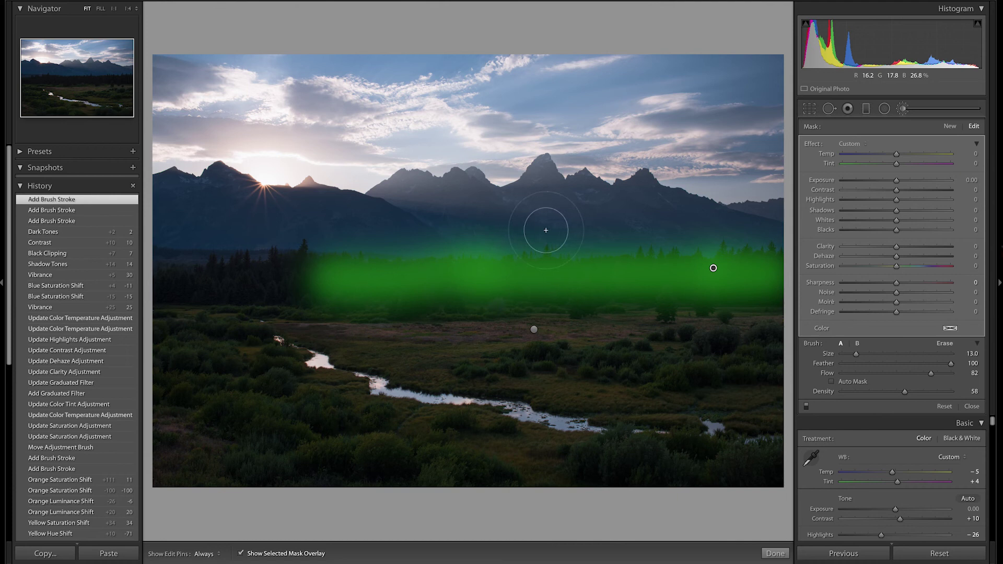
Reduce the brush Flow to 34 and extend the tree-line mask lightly over the mountain slopes.
drag(898, 374, 879, 375)
key(h)
mouse_move(687, 217)
mouse_down()
mouse_move(651, 197)
mouse_move(564, 215)
mouse_move(627, 218)
mouse_up()
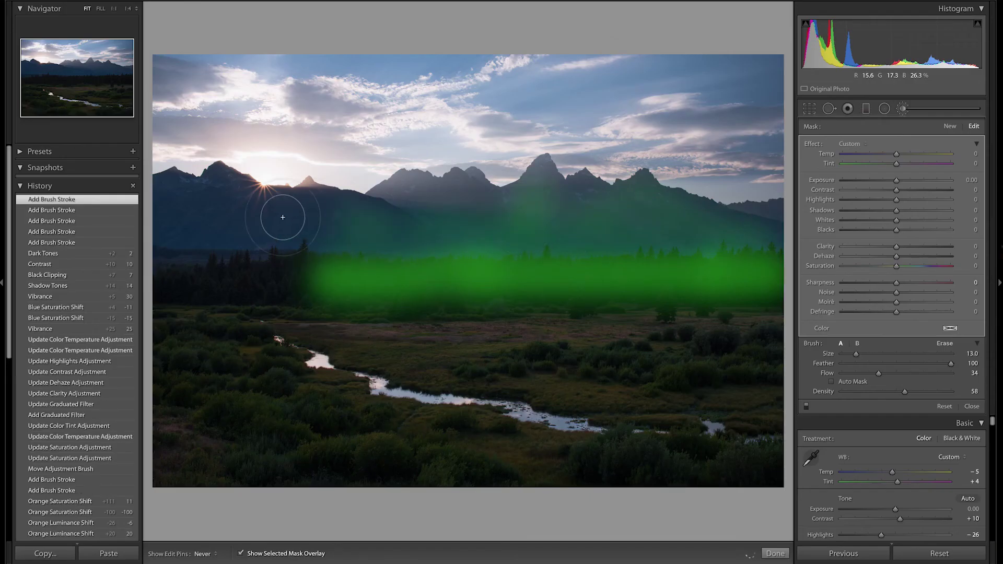
mouse_move(282, 216)
mouse_down()
mouse_move(258, 219)
mouse_move(215, 181)
mouse_move(208, 189)
mouse_move(214, 179)
mouse_move(192, 198)
mouse_move(168, 184)
mouse_move(162, 203)
mouse_move(256, 228)
mouse_move(362, 200)
mouse_move(413, 208)
mouse_up()
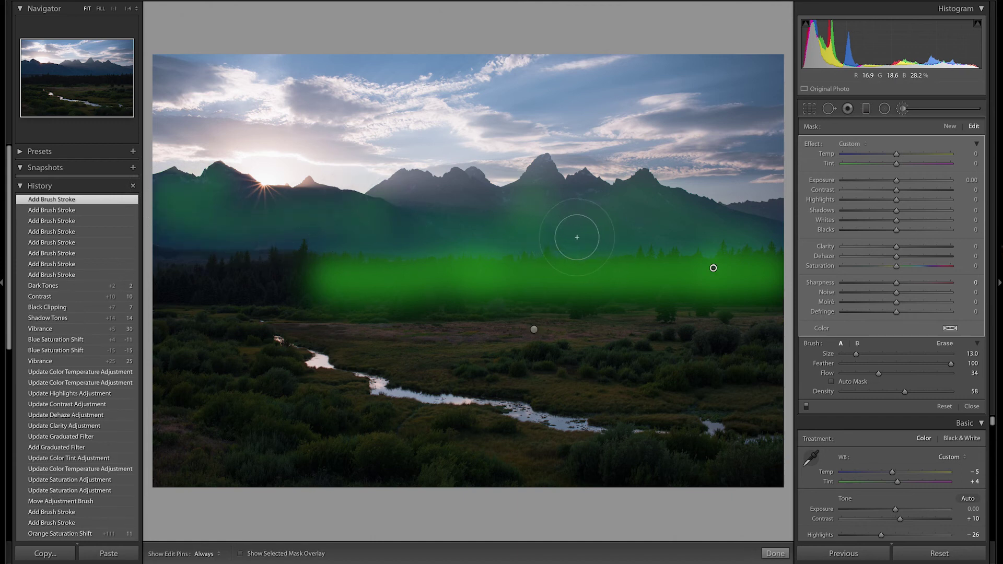
Hide the mask overlay and set the tree-line and mountain brush adjustment's Shadows to 22.
key(o)
drag(928, 218, 908, 210)
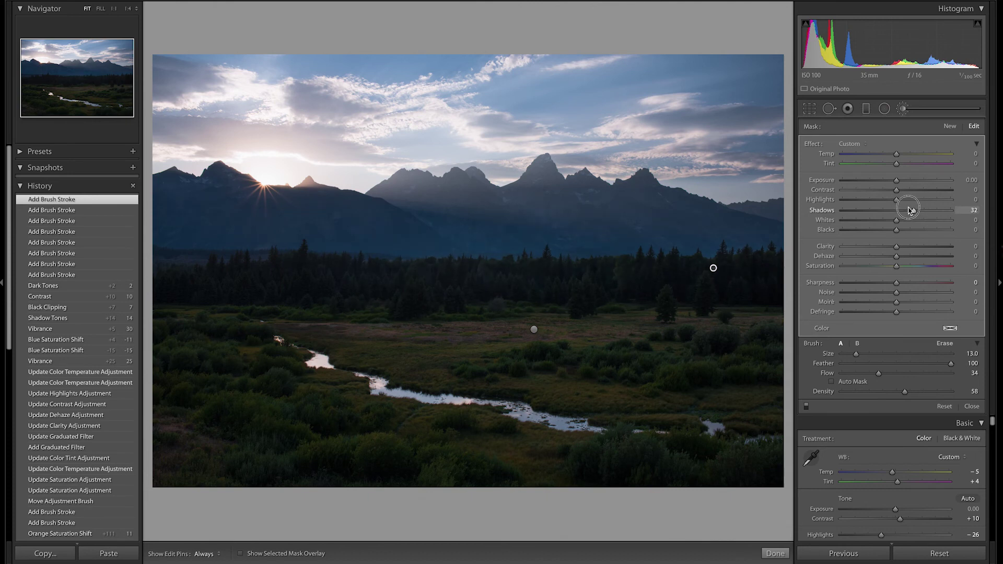
drag(905, 210, 906, 211)
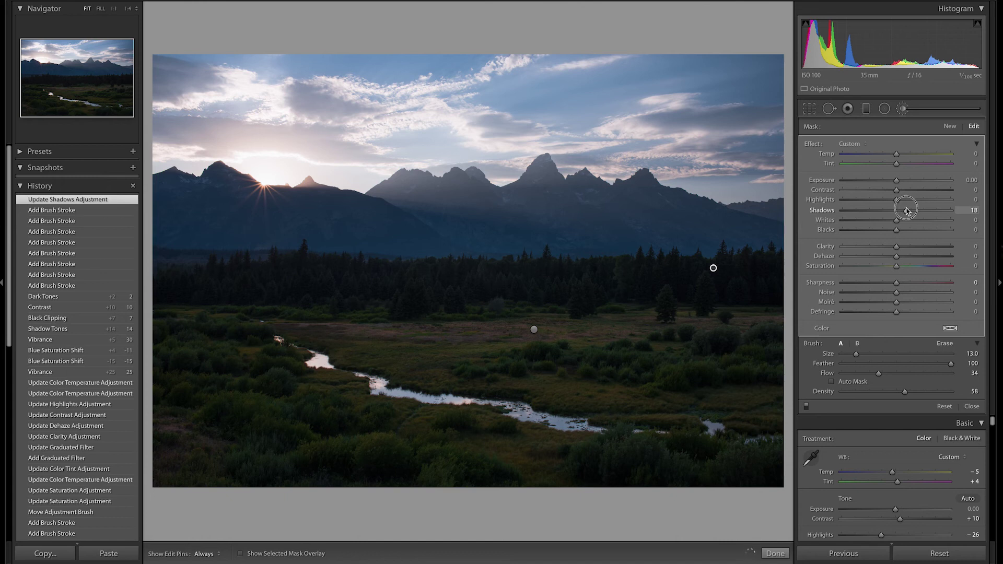
drag(906, 210, 907, 210)
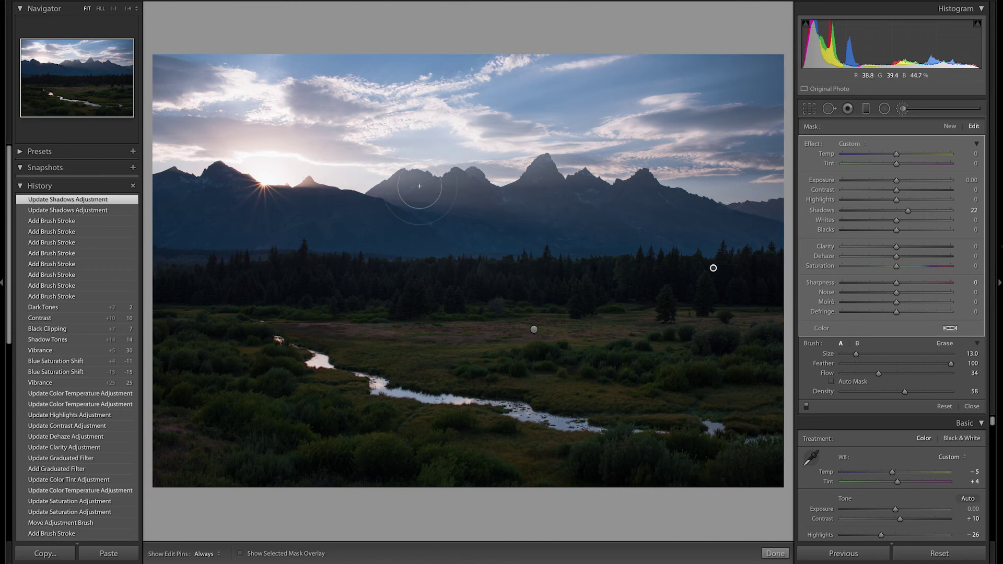
Start another brush mask with size 9 and paint the hazy slopes below the central peaks, raising Flow to 78 for the last stroke.
click(948, 127)
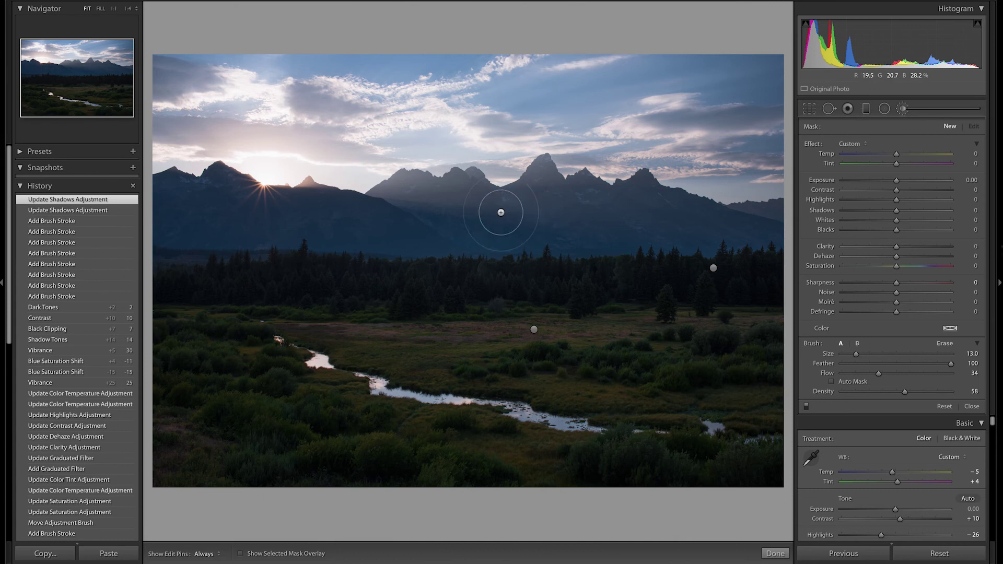
key(bracketleft)
key(bracketleft)
key(bracketleft)
key(bracketleft)
drag(482, 211, 498, 215)
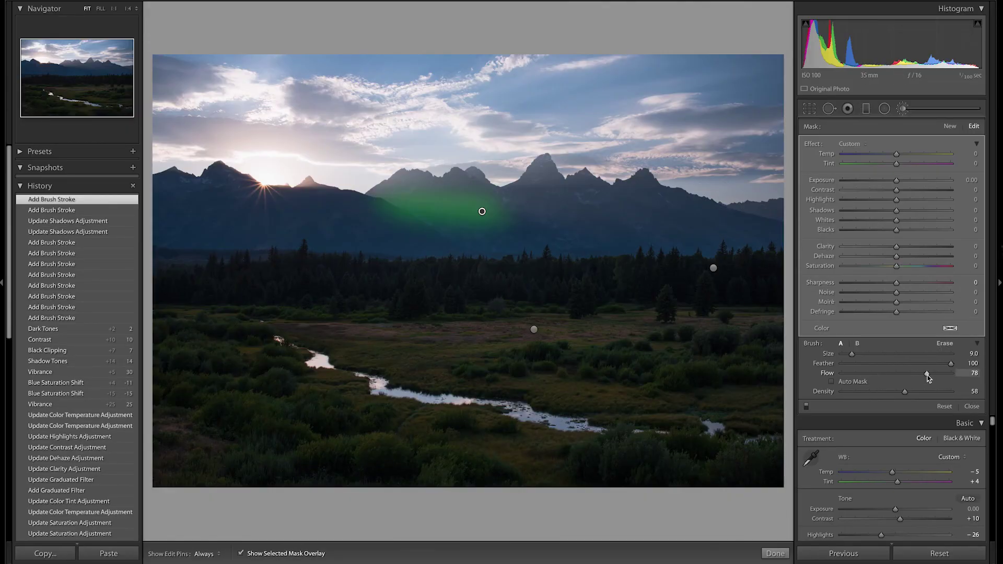
click(926, 373)
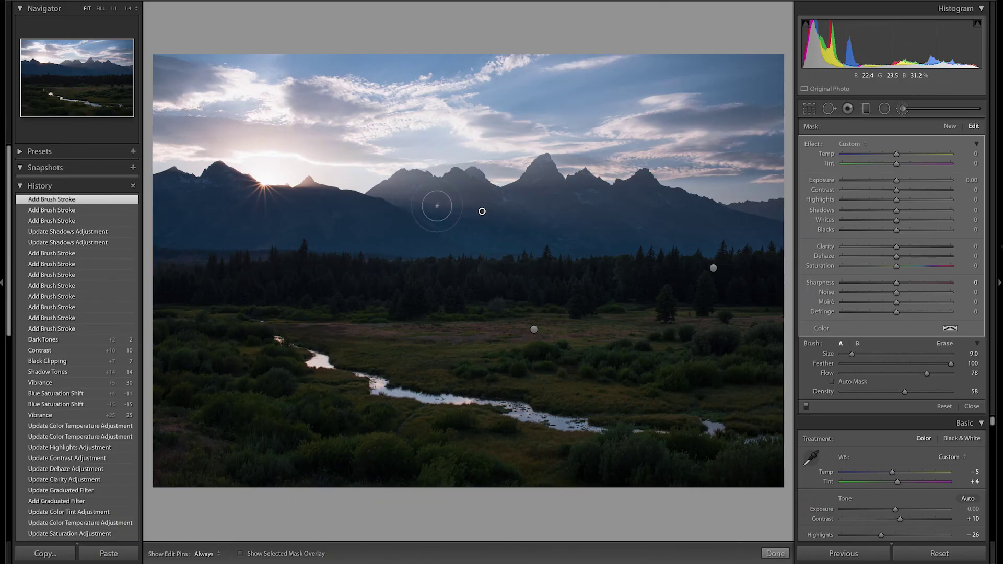
key(o)
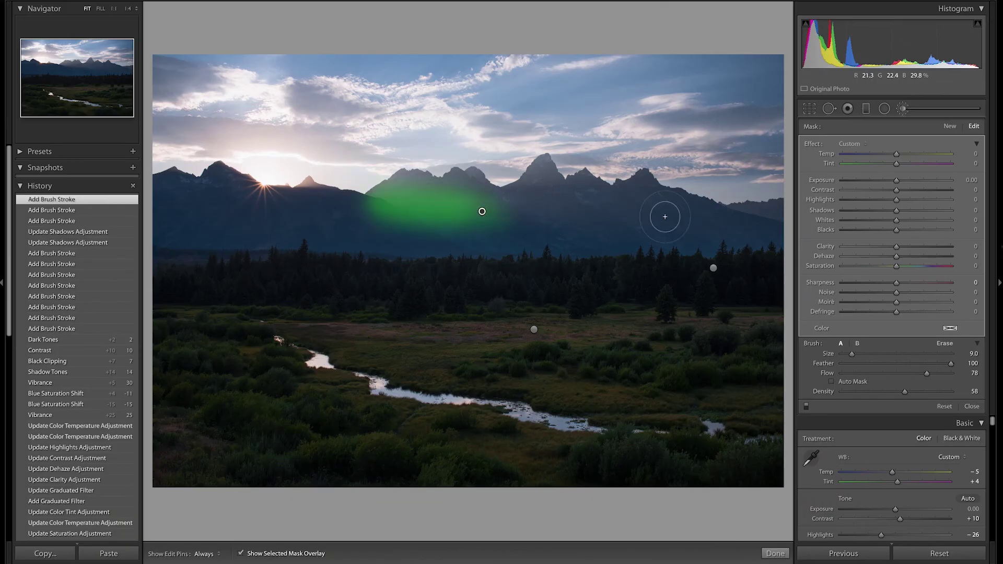
Hide the mask overlay and give the hazy-slope brush adjustment Clarity 16, Dehaze 12, Highlights 20 and Exposure 0.12.
key(o)
drag(915, 251, 912, 249)
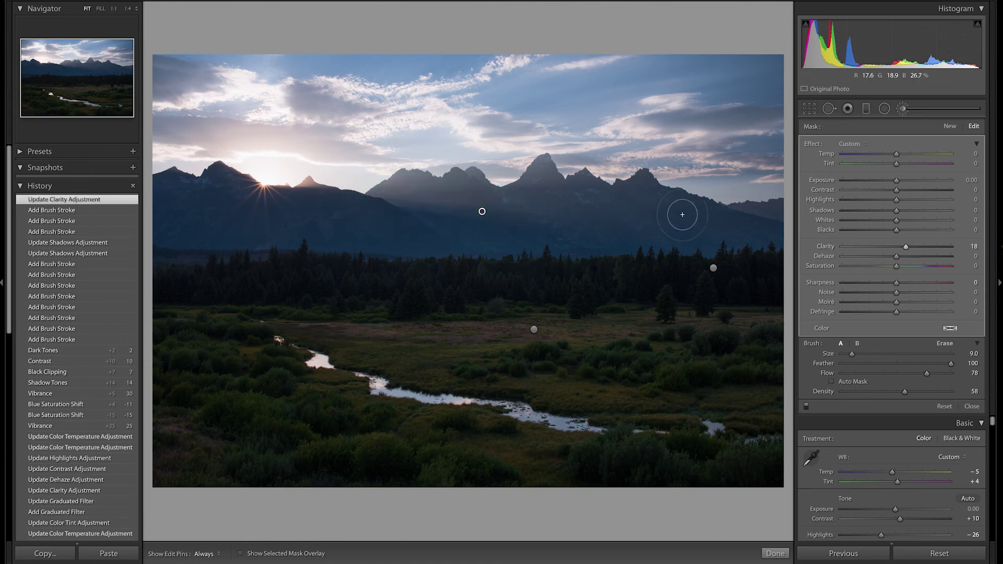
mouse_move(915, 250)
mouse_down()
mouse_move(897, 251)
mouse_move(926, 252)
mouse_move(894, 258)
mouse_move(903, 258)
mouse_up()
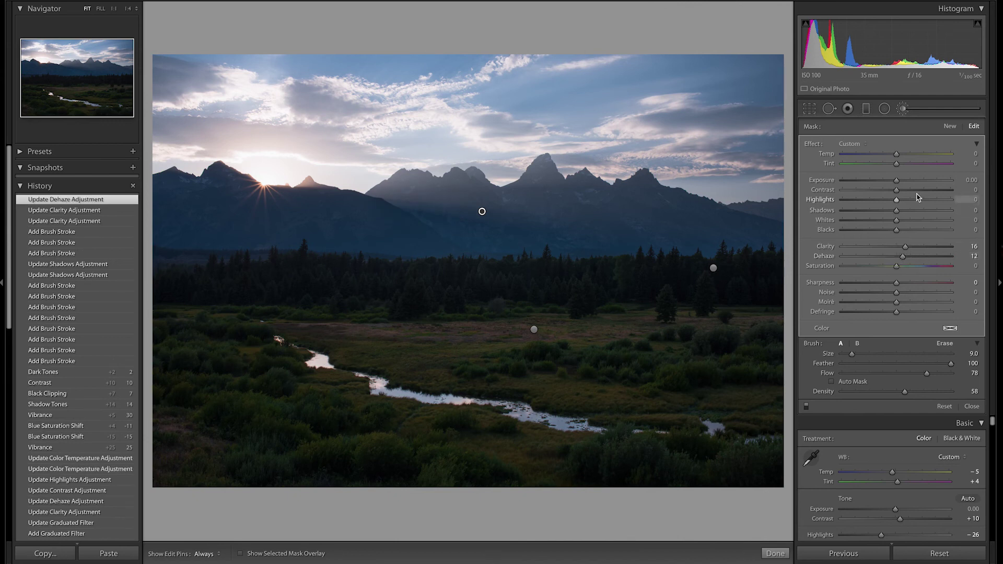
drag(916, 199, 907, 199)
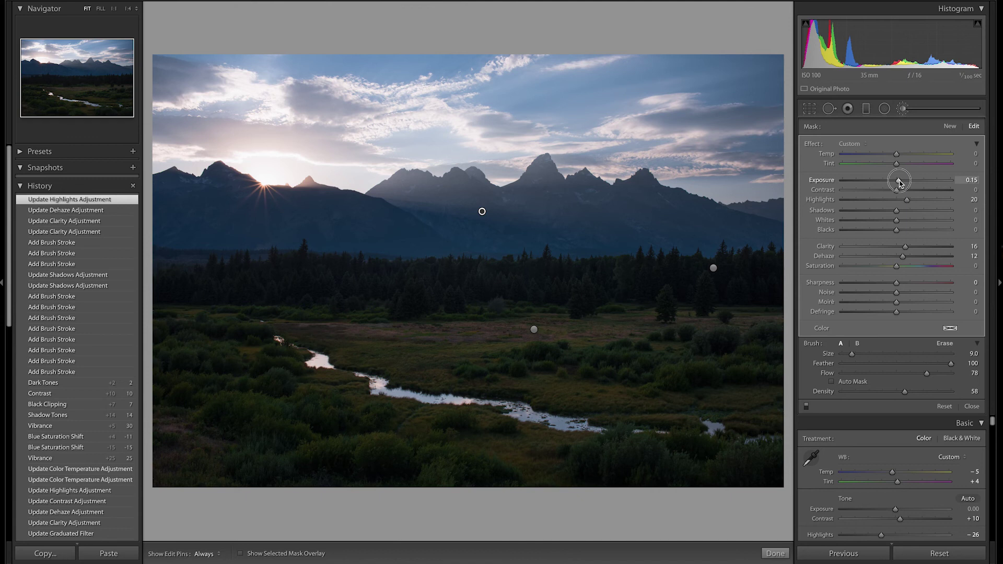
drag(898, 181, 899, 182)
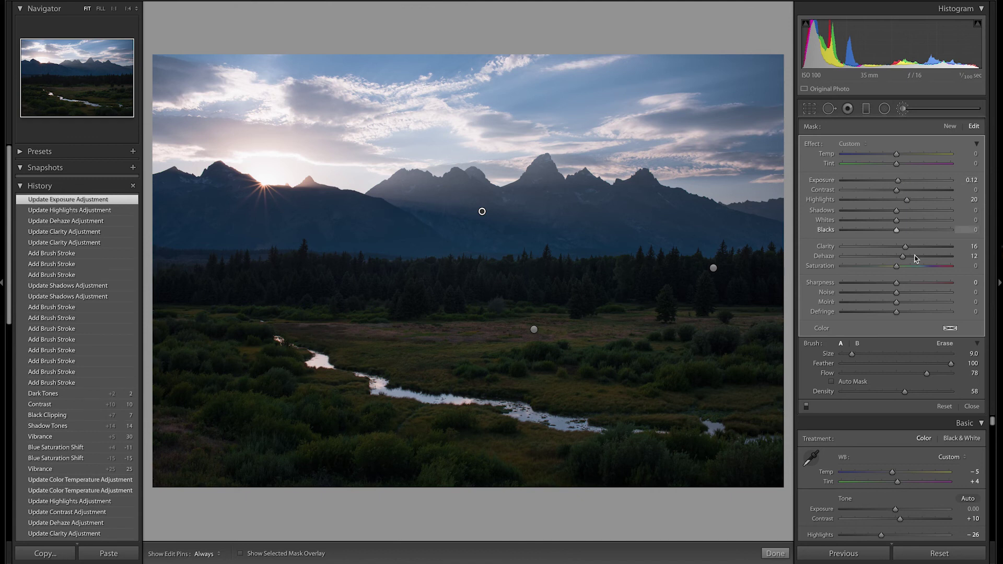
drag(903, 257, 903, 259)
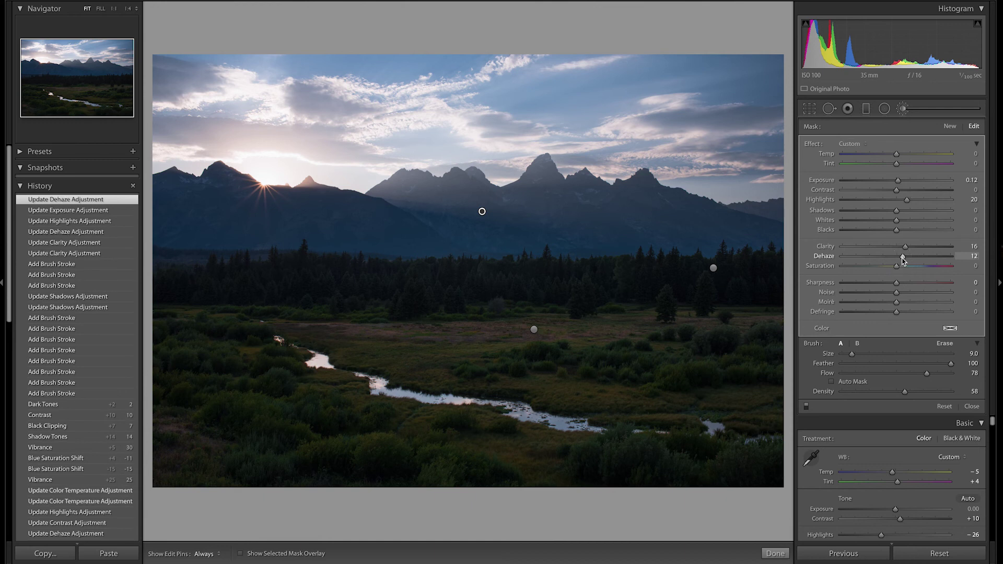
Compare the photo before and after the hazy-slope brush adjustment using its earlier editing states.
click(72, 297)
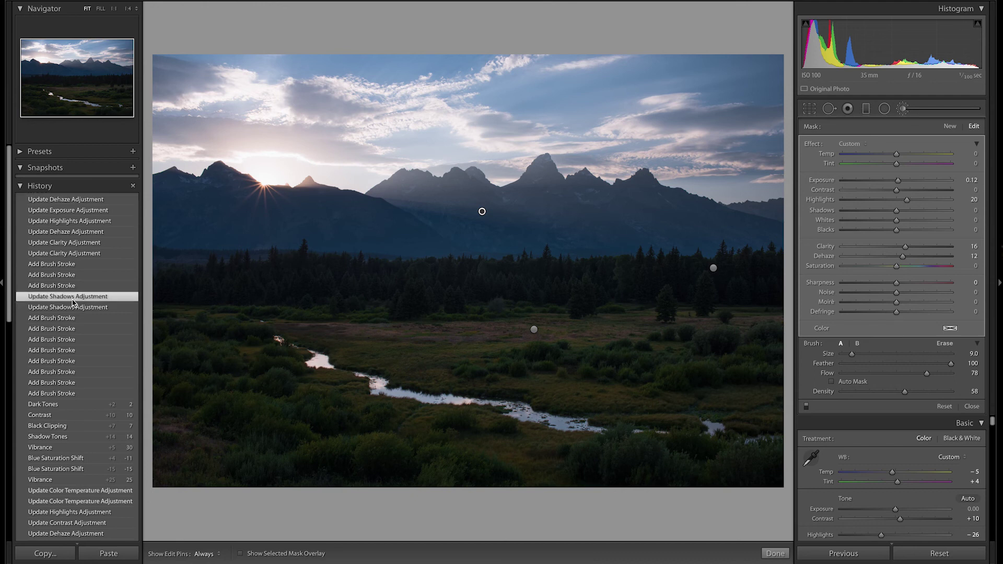
click(62, 201)
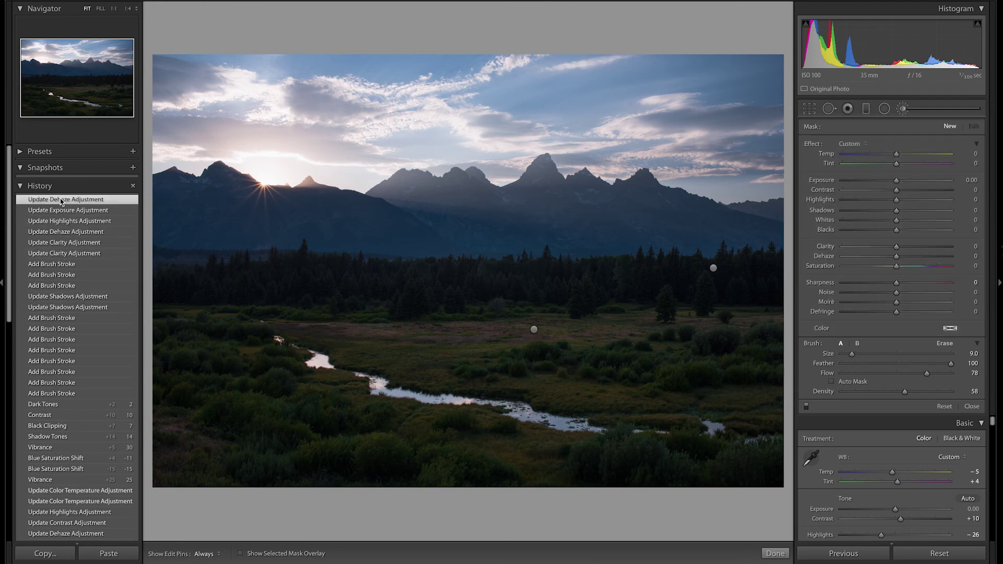
click(80, 297)
click(71, 200)
Raise the hazy-slope brush adjustment's Clarity to 41, compare with the state before that mask, and close the brush.
click(921, 247)
drag(919, 251, 918, 250)
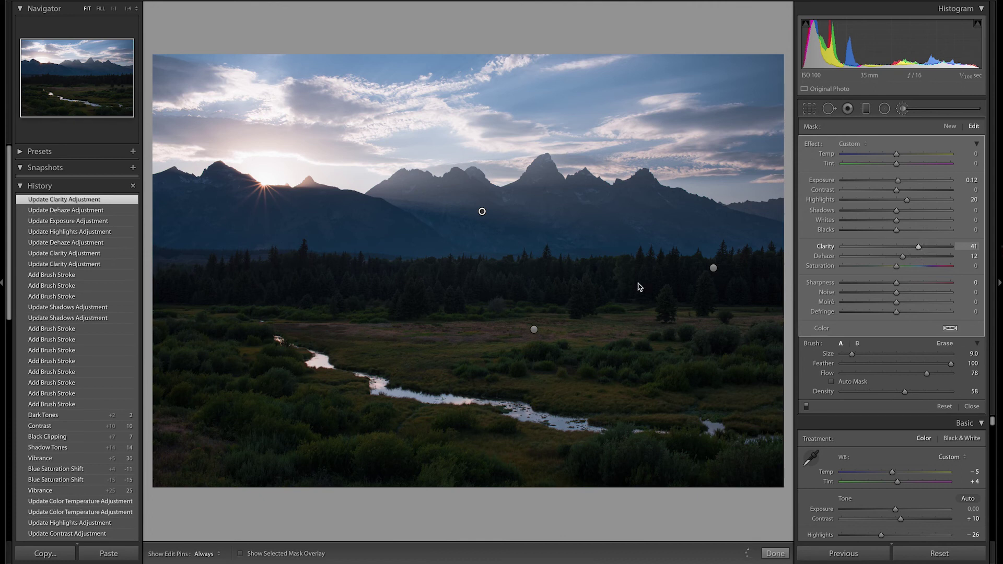
click(75, 308)
key(ctrl+z)
click(75, 308)
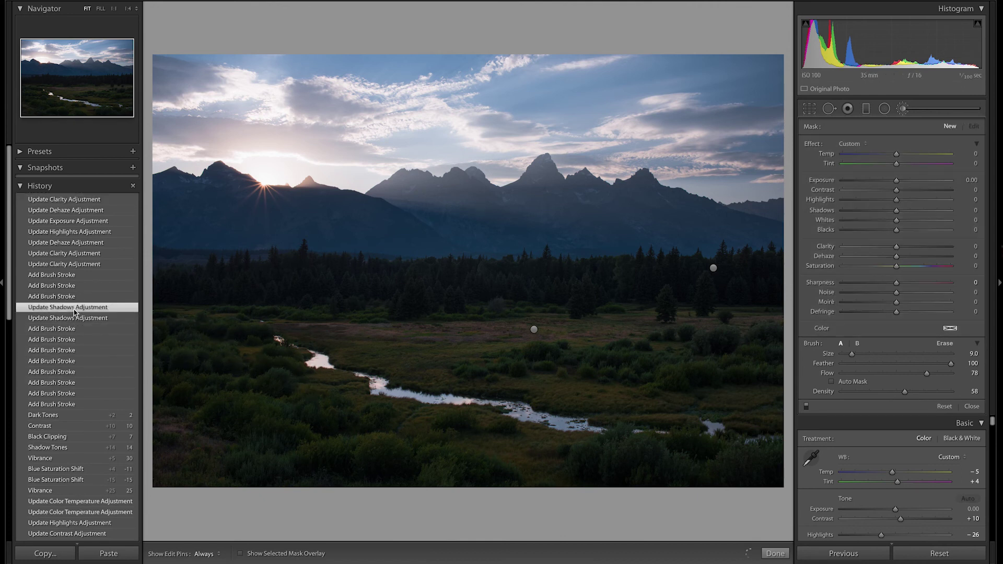
click(66, 200)
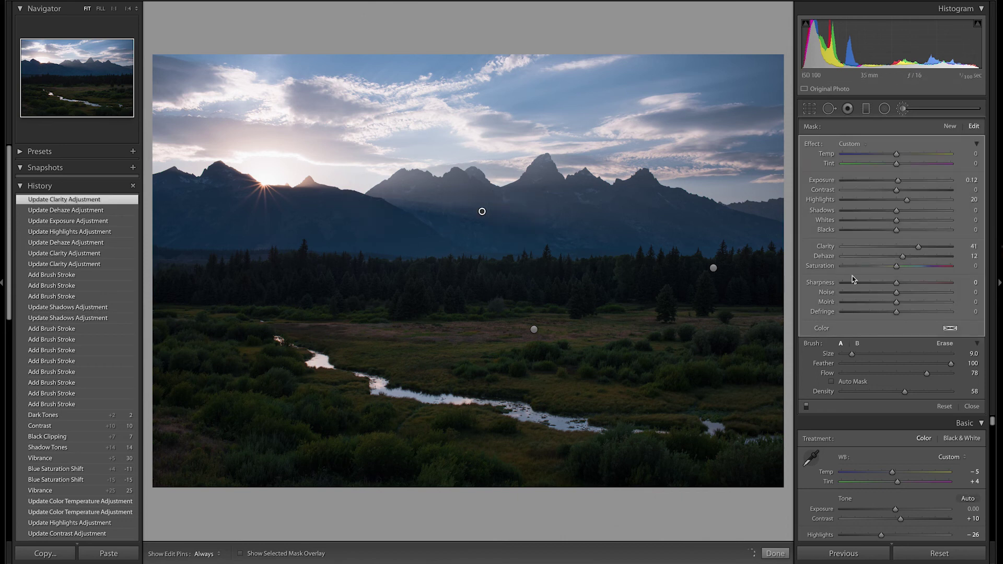
click(971, 407)
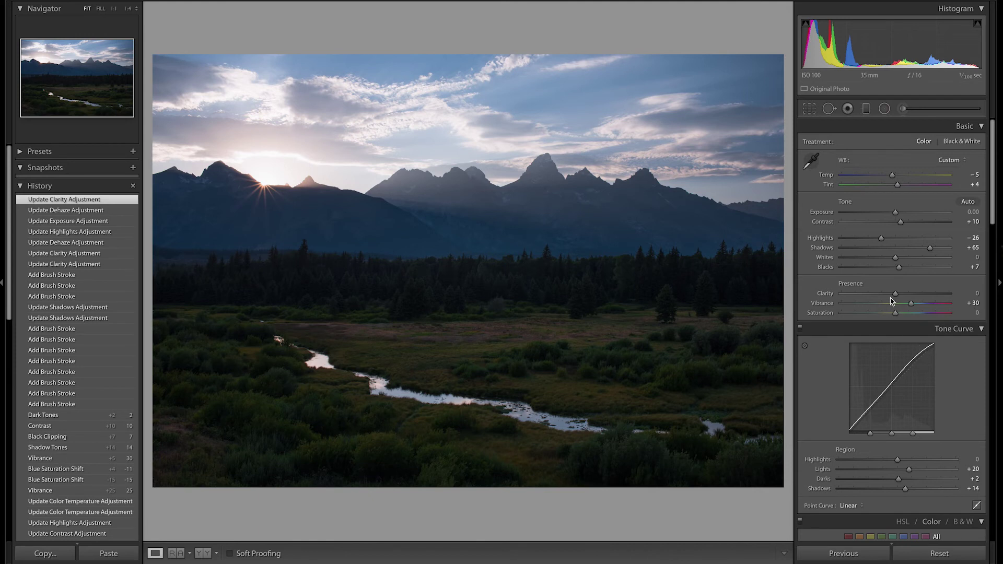
Set the photo's overall Clarity to −10 and sharpen it with Amount 31, Radius 0.5, Detail 100 and Masking 10.
mouse_move(893, 294)
mouse_down()
mouse_move(933, 296)
mouse_move(893, 296)
mouse_up()
mouse_move(890, 295)
mouse_down()
mouse_move(906, 295)
mouse_move(891, 296)
mouse_up()
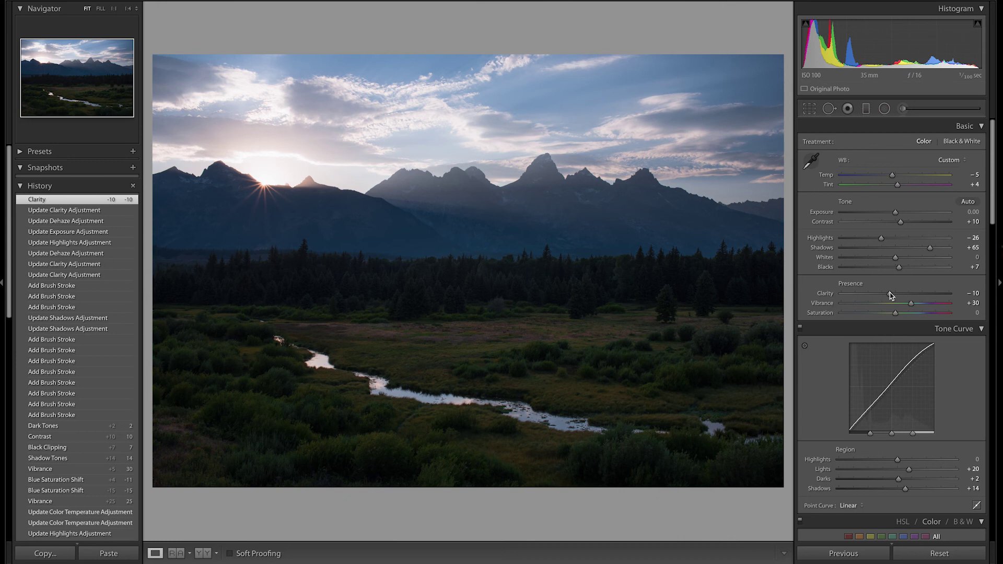
scroll(896, 313, down, 1)
scroll(899, 331, down, 15)
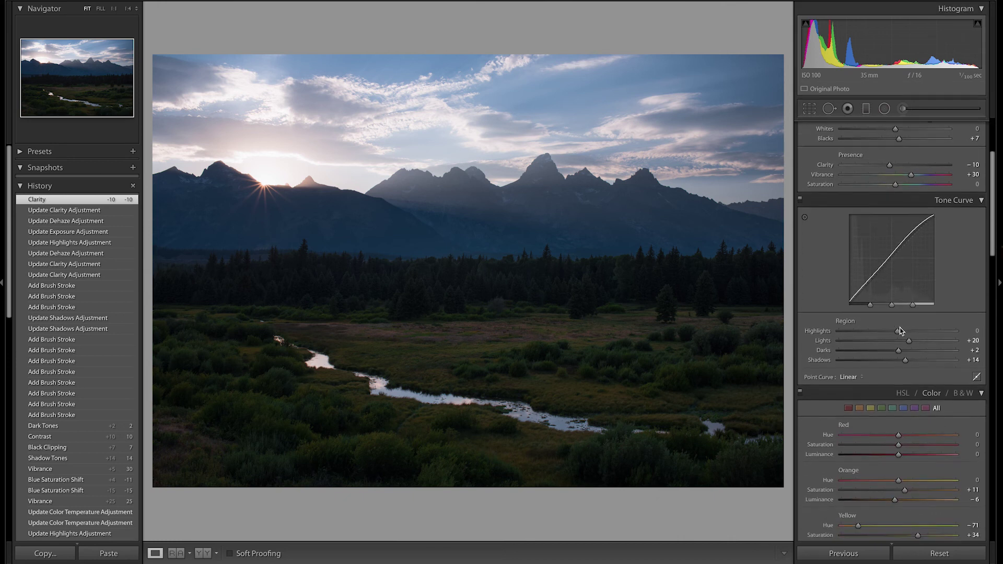
scroll(899, 331, down, 6)
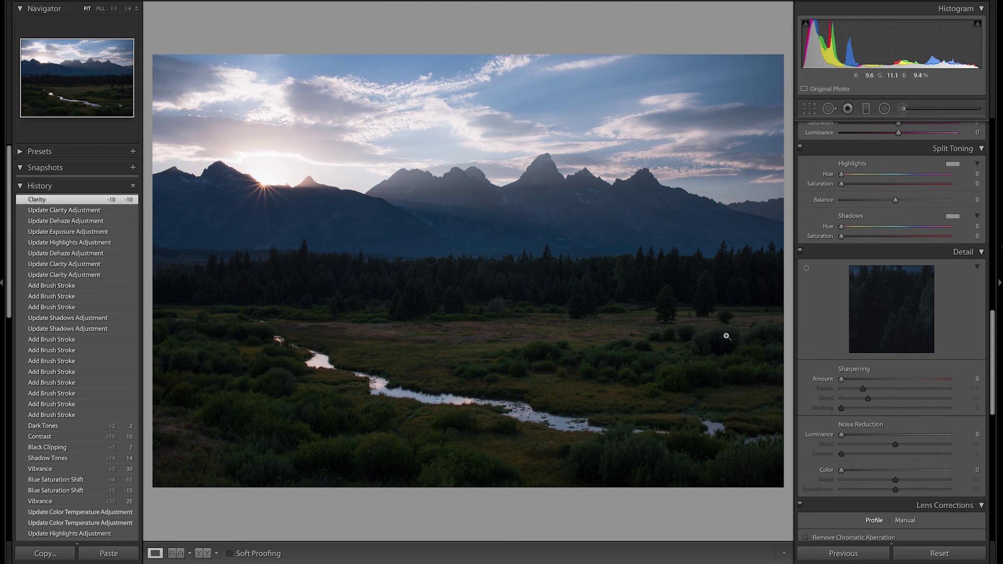
click(524, 170)
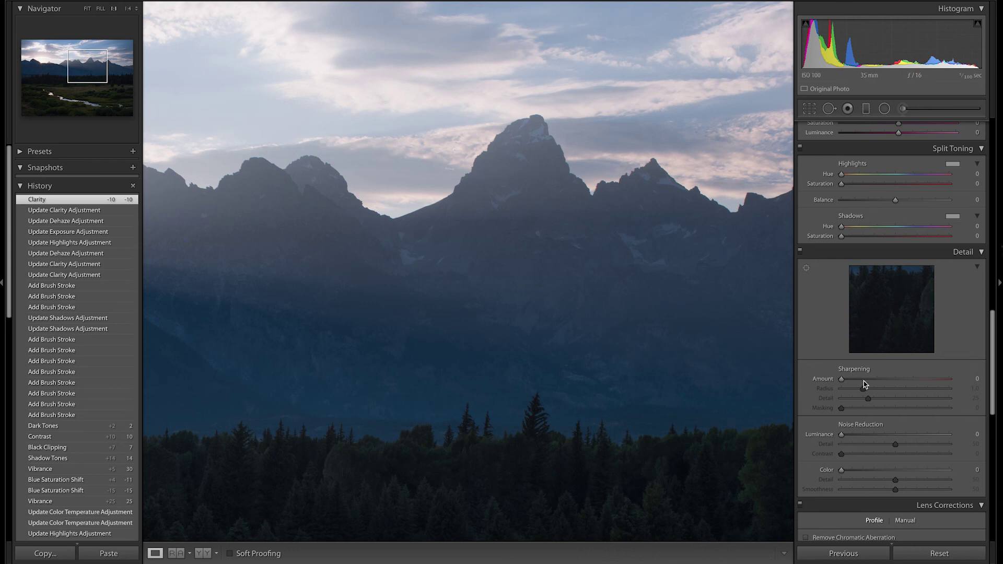
click(863, 379)
drag(863, 388, 807, 396)
drag(868, 399, 989, 402)
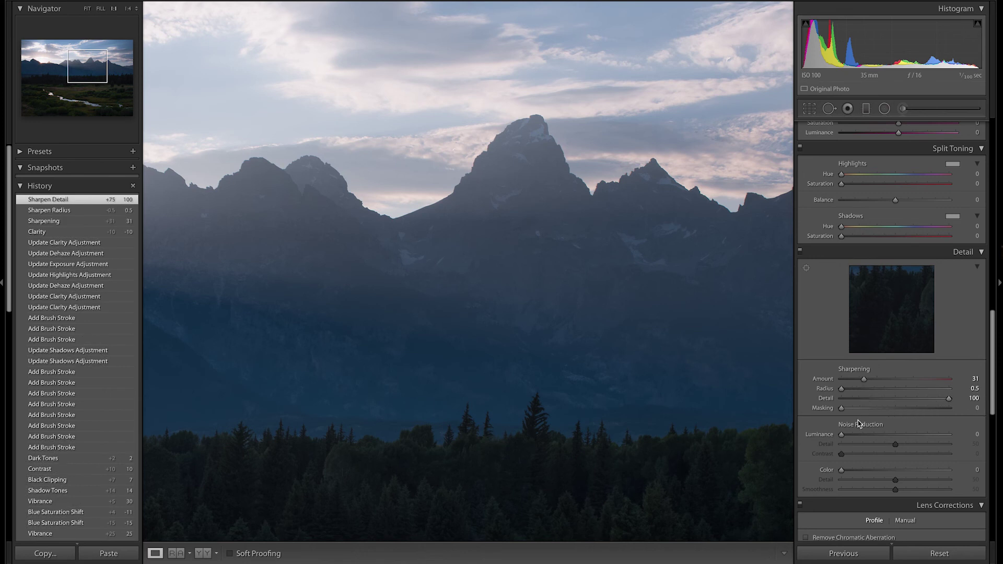
drag(843, 409, 852, 411)
Examine the sharpening at full magnification across the peaks, sky, treeline and meadow, and return to the whole photo.
drag(636, 434, 392, 157)
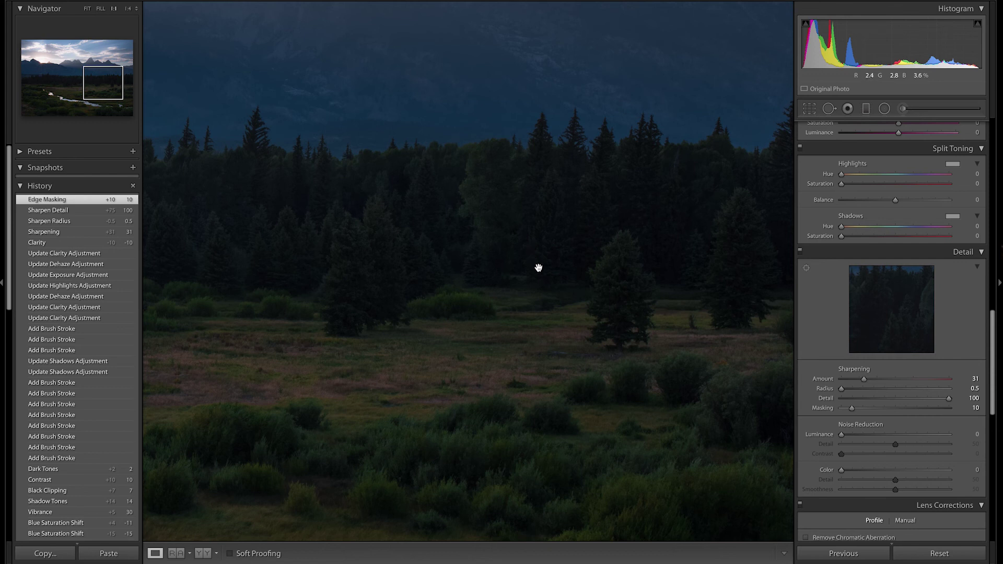
drag(559, 221, 475, 354)
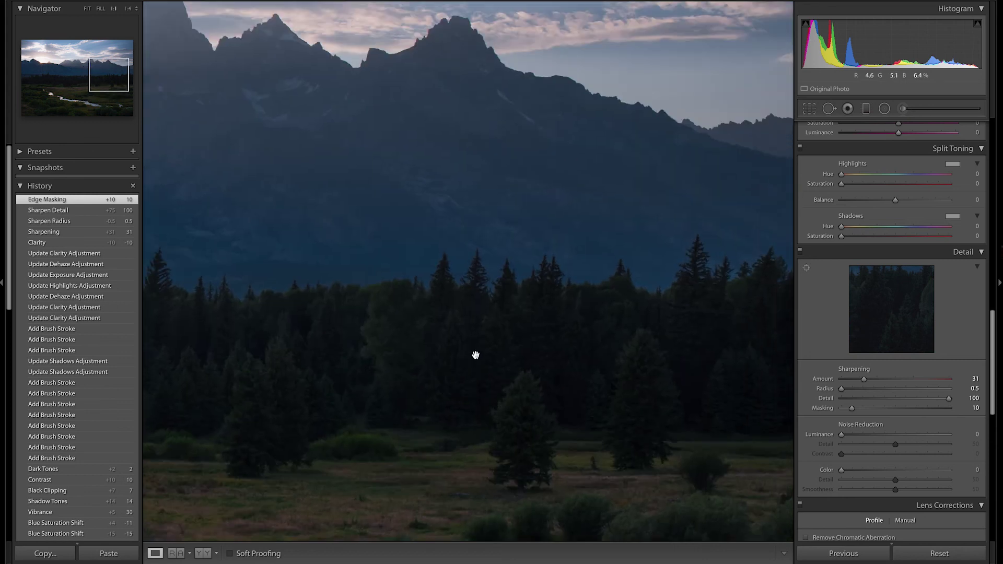
drag(596, 224, 570, 378)
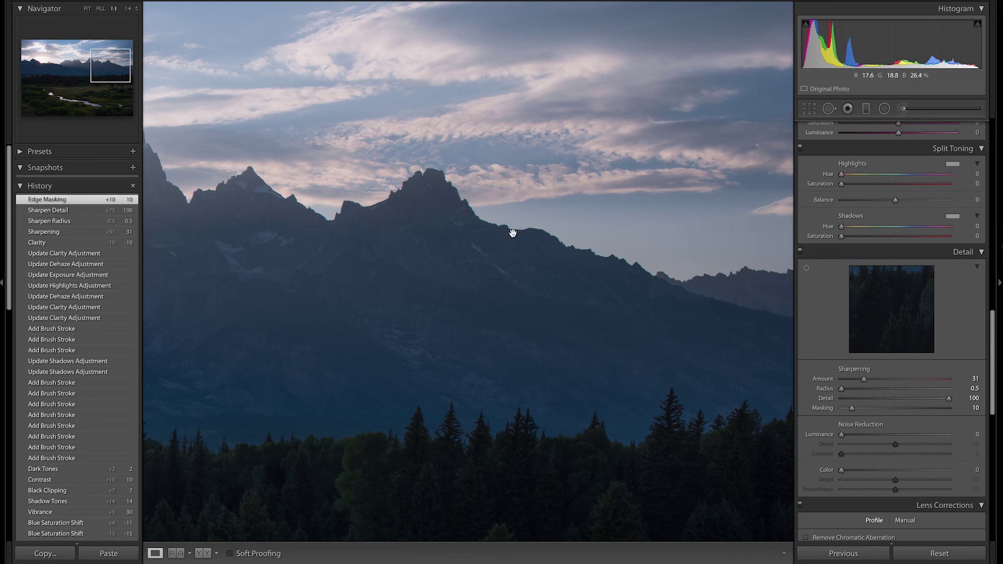
click(606, 412)
click(460, 250)
drag(438, 333, 699, 332)
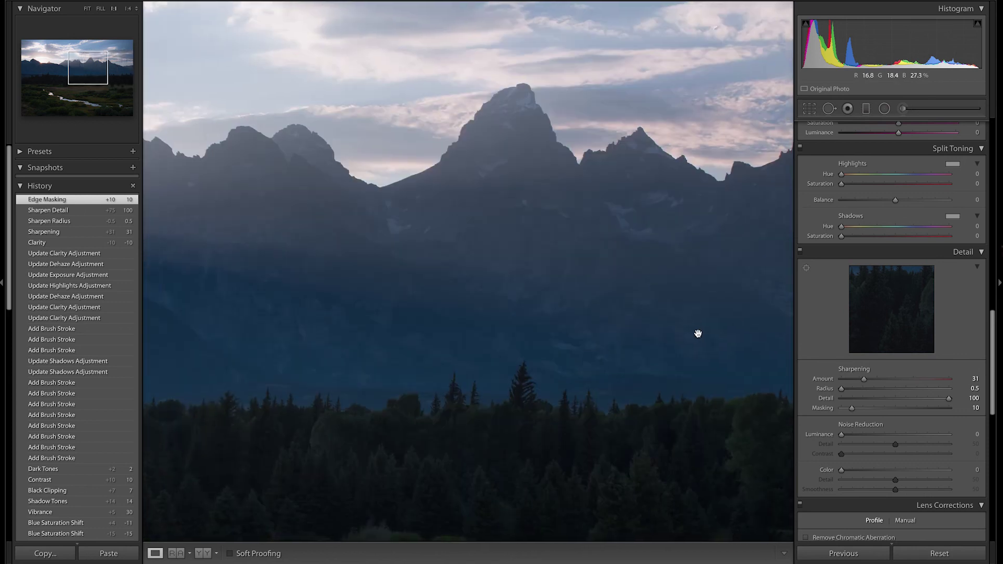
drag(528, 400, 666, 369)
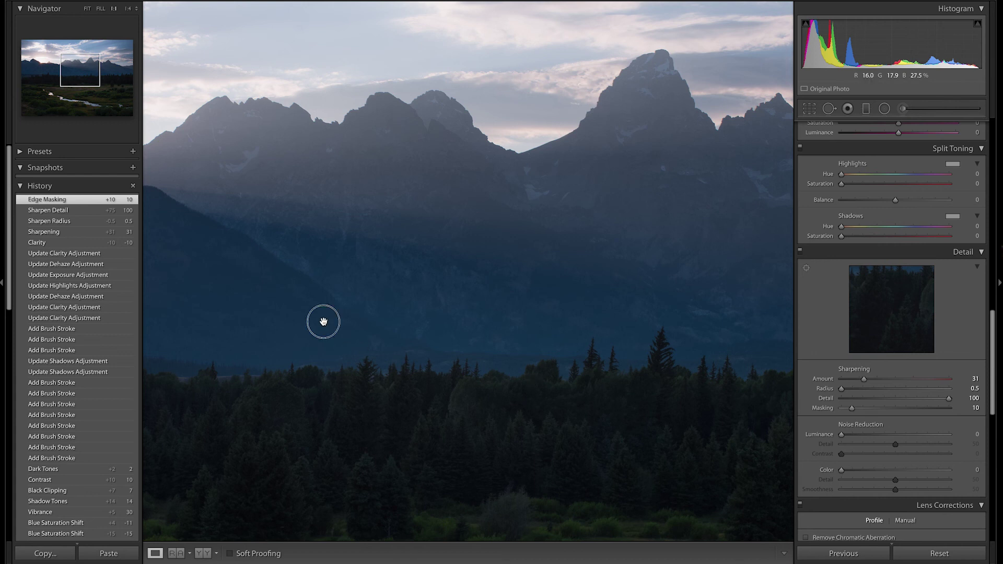
drag(322, 320, 725, 398)
drag(534, 402, 640, 399)
drag(620, 463, 600, 293)
drag(638, 377, 551, 251)
drag(633, 339, 495, 288)
click(495, 288)
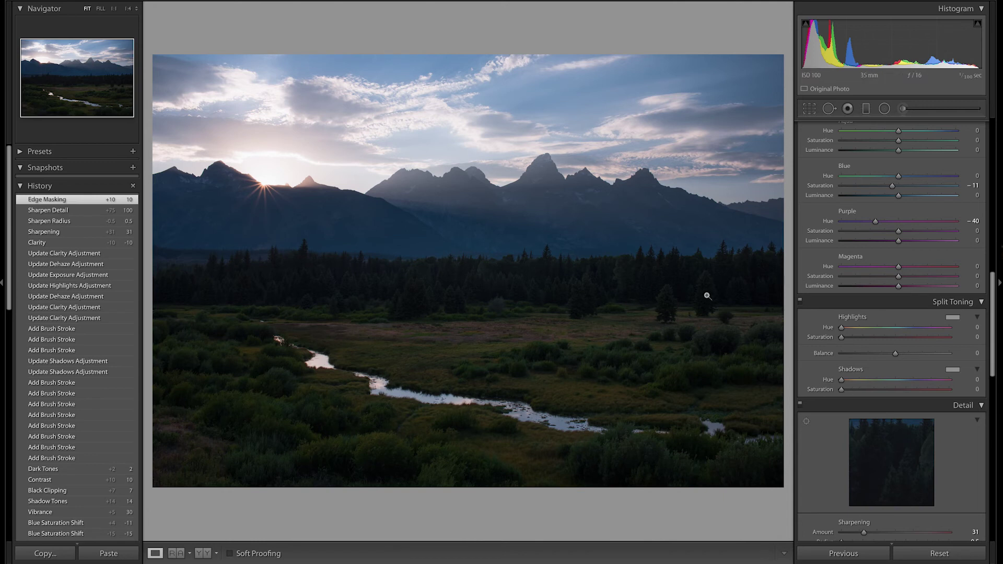
Reduce the photo's overall Shadows to +57 and set the global Dehaze amount to +4.
scroll(888, 277, up, 10)
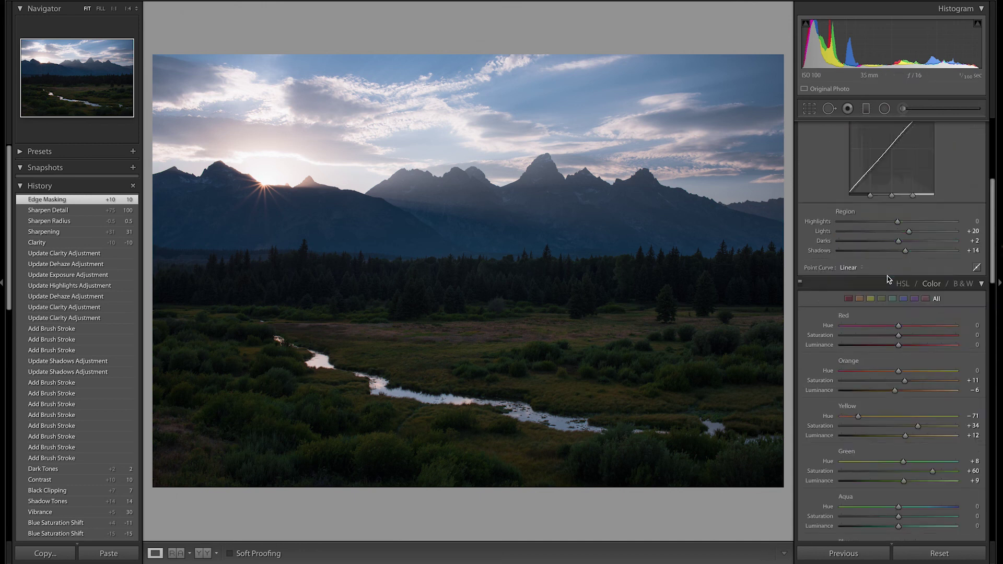
mouse_move(933, 252)
mouse_down()
mouse_move(907, 251)
mouse_move(929, 252)
mouse_up()
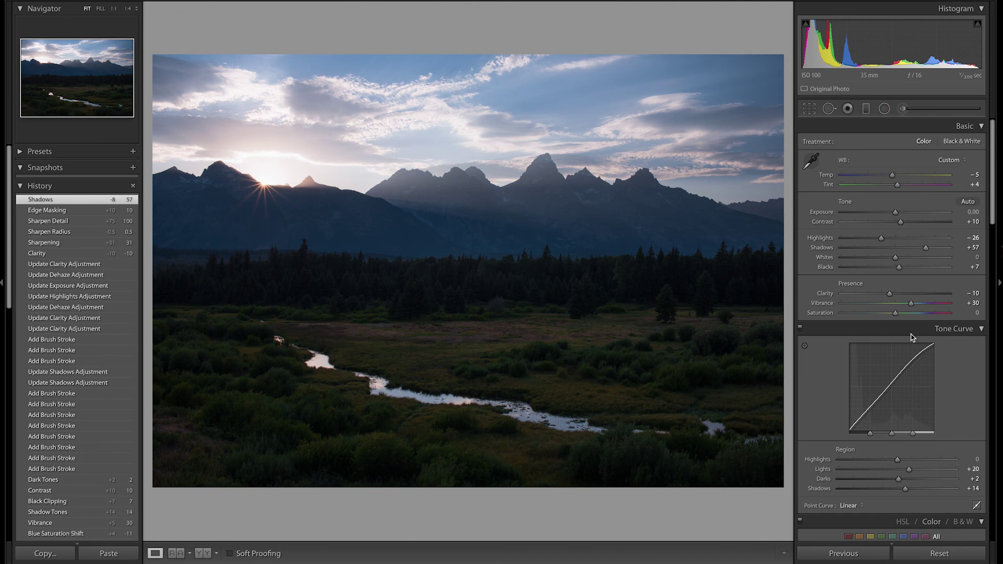
scroll(909, 343, down, 15)
scroll(908, 343, down, 10)
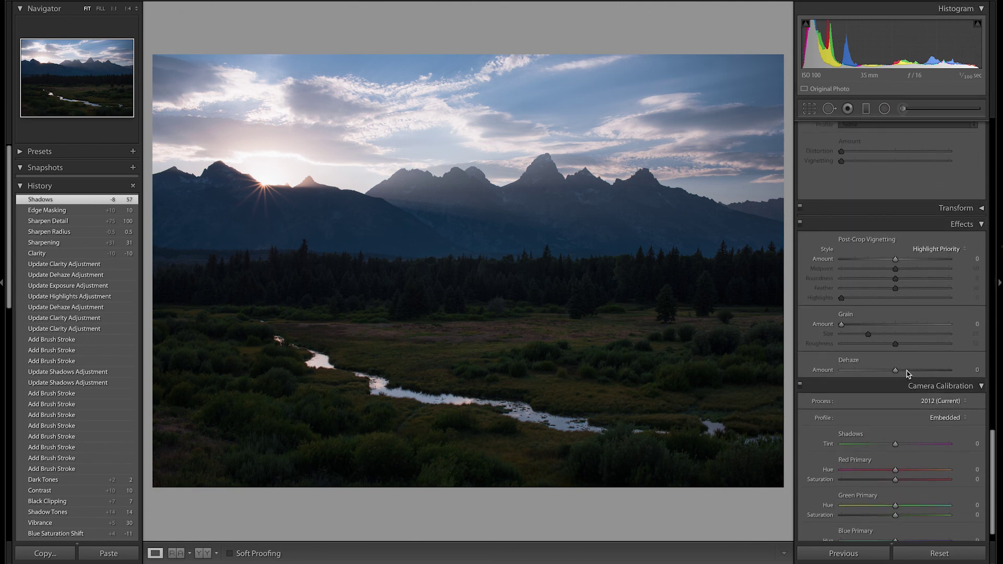
mouse_move(906, 374)
mouse_down()
mouse_move(877, 371)
mouse_move(896, 372)
mouse_up()
drag(896, 372, 898, 372)
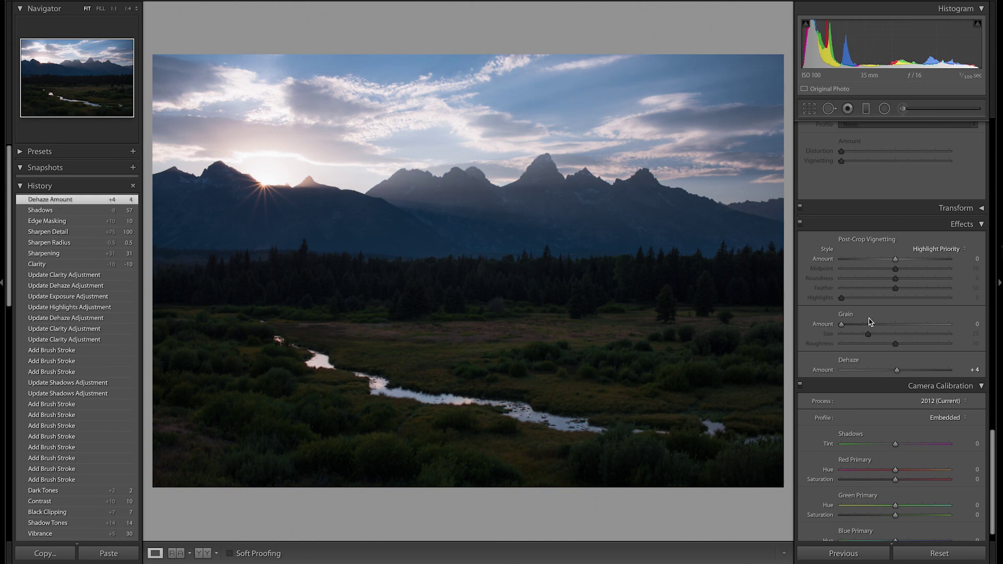
Compare the edited photo several times with its unedited Before version.
scroll(870, 321, up, 15)
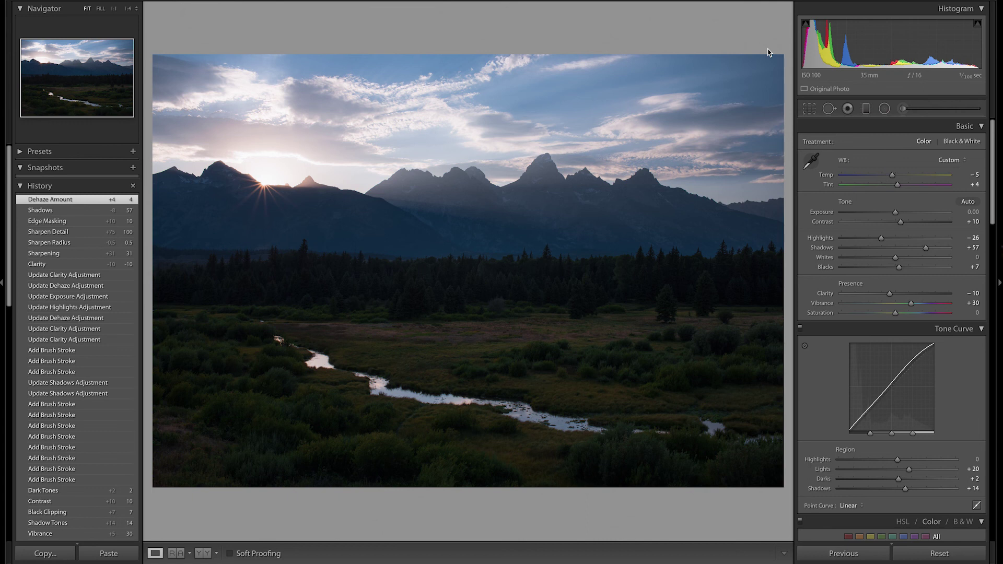
key(backslash)
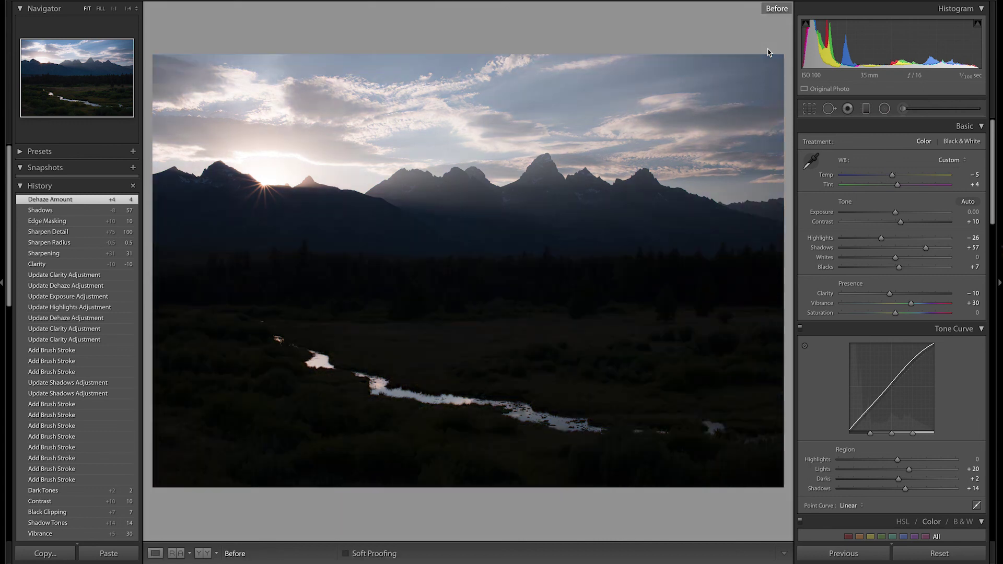
key(backslash)
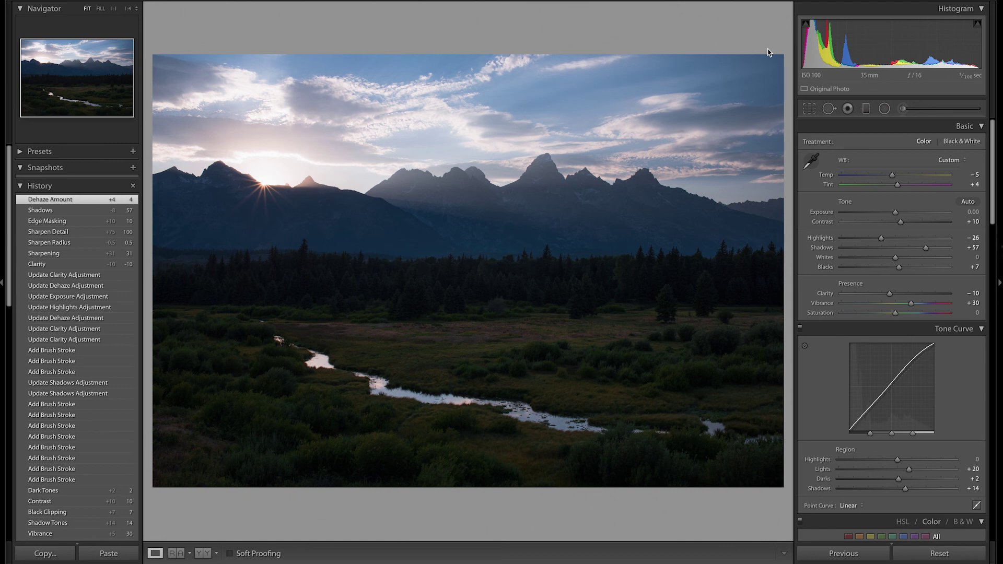
key(backslash)
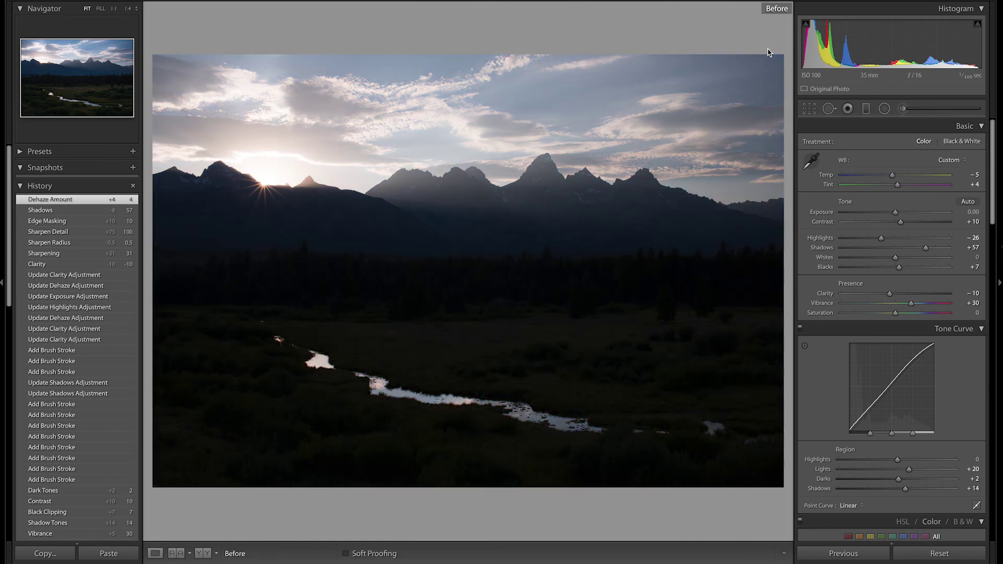
key(backslash)
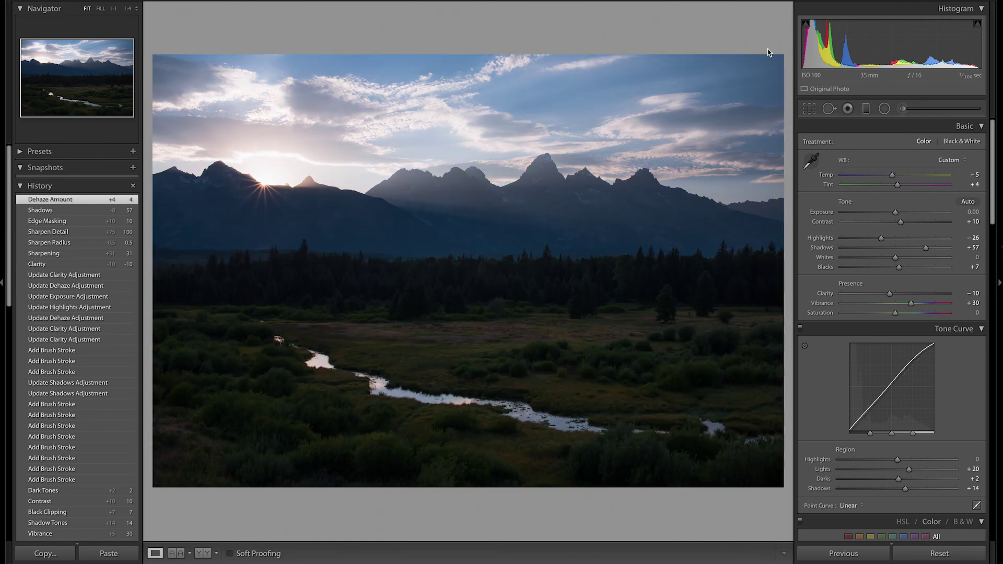
key(backslash)
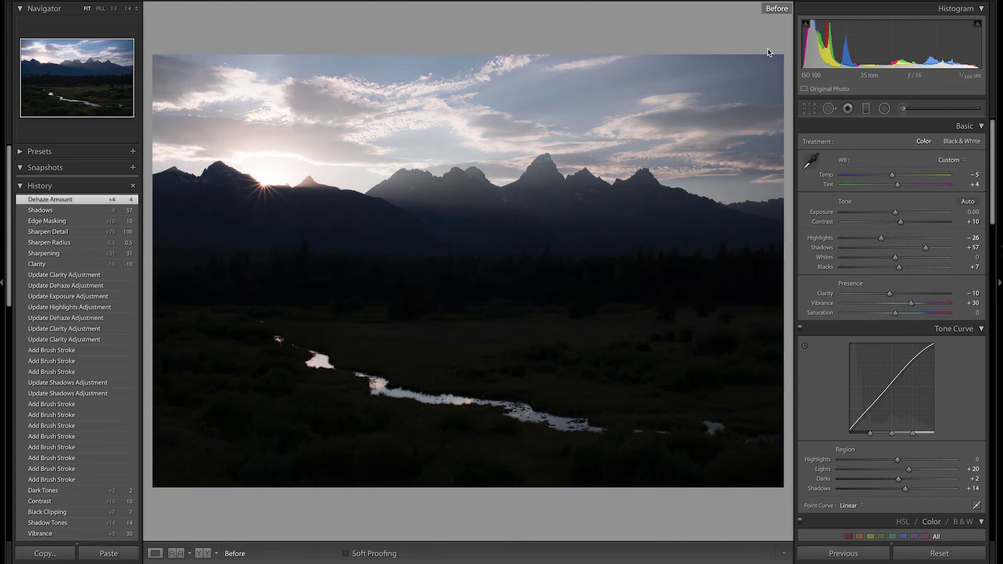
key(backslash)
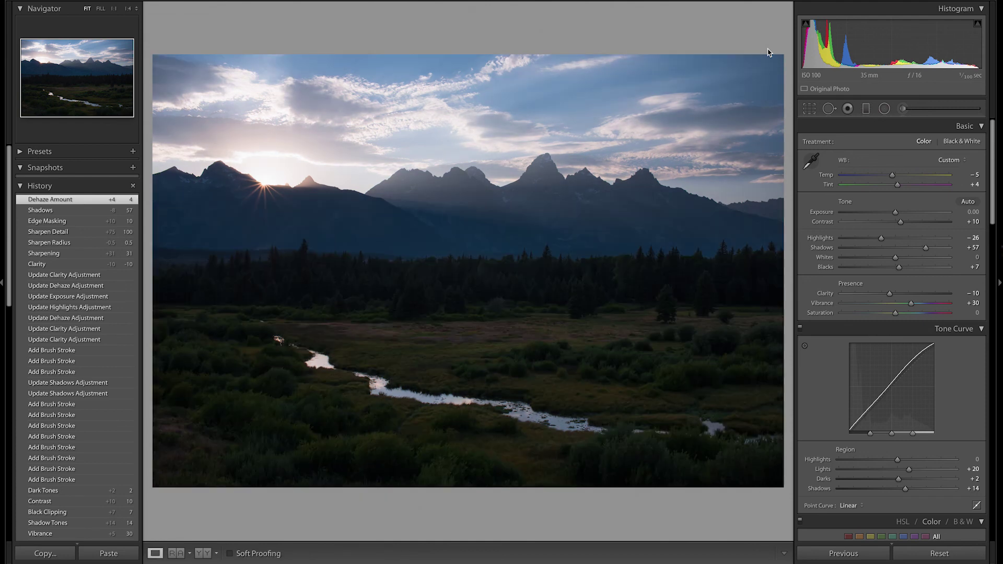
key(backslash)
key(backslash)
Start a new adjustment brush mask with size 11, paint the blue sky patches above the clouds and central peak, and show the overlay.
click(903, 108)
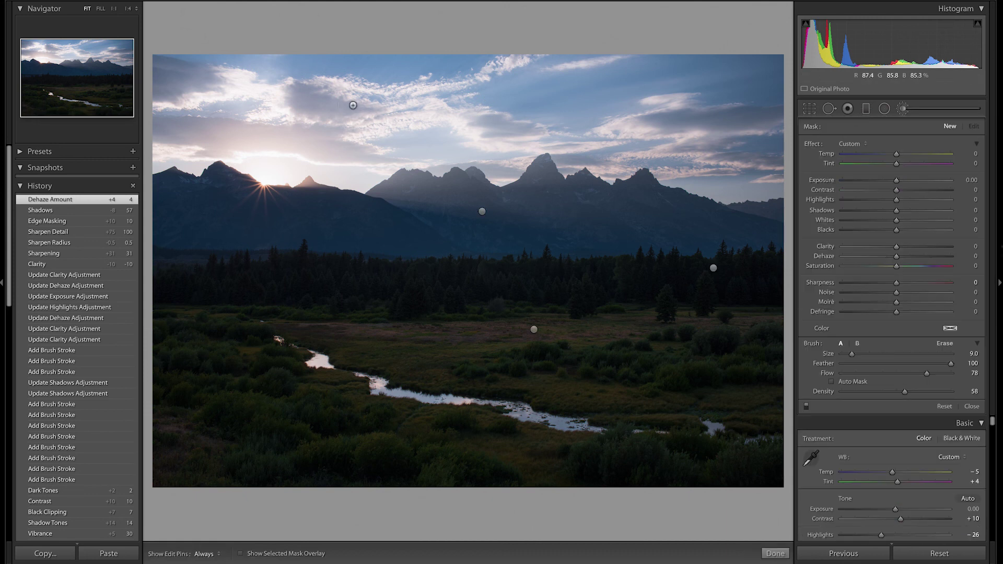
click(298, 61)
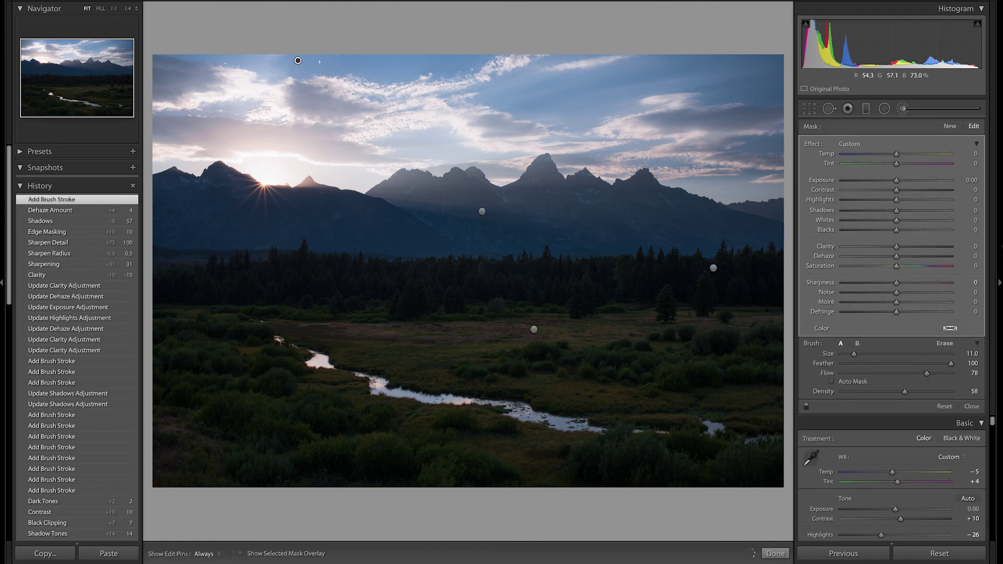
key(h)
scroll(440, 66, up, 1)
click(361, 61)
key(h)
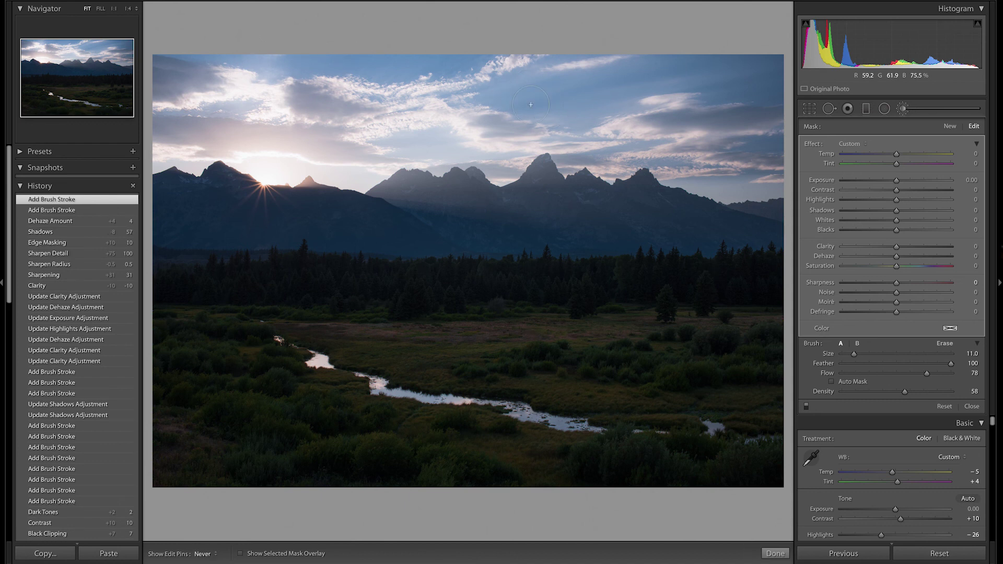
key(h)
click(556, 105)
key(h)
click(508, 96)
key(h)
key(o)
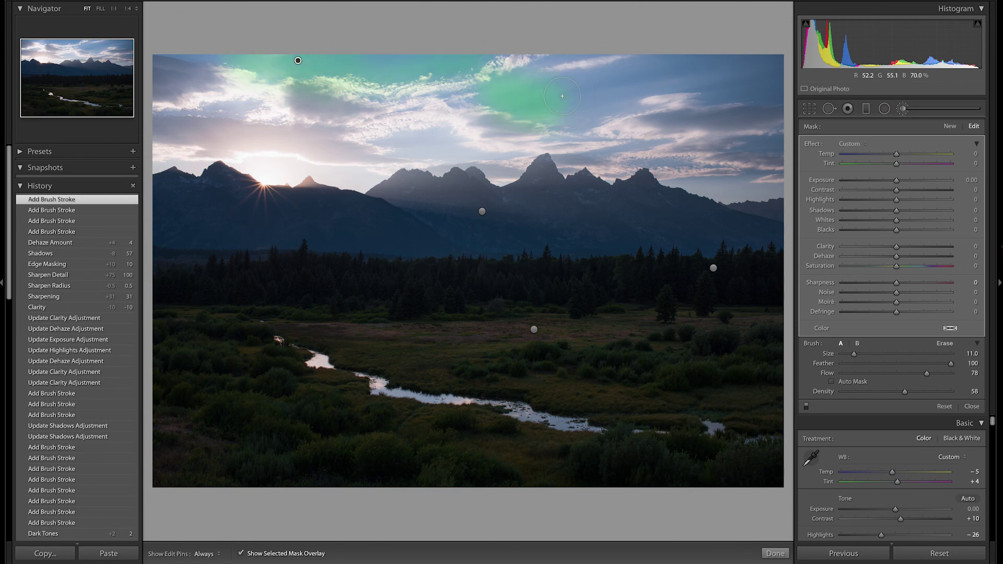
Extend the sky brush mask with more strokes along the photo's upper edge and hide the mask overlay.
key(h)
click(334, 48)
key(h)
key(h)
click(471, 40)
key(h)
key(h)
click(333, 48)
key(h)
click(467, 46)
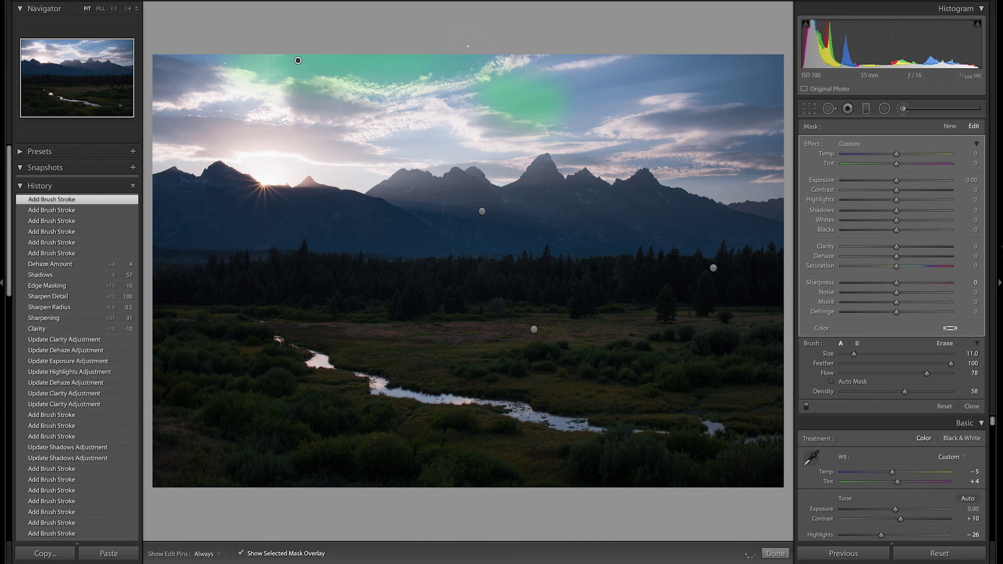
click(467, 46)
key(o)
Slightly lower the sky brush adjustment's Saturation, warm its Temp a little, and close the brush.
click(891, 270)
drag(892, 270, 892, 268)
drag(901, 155, 900, 155)
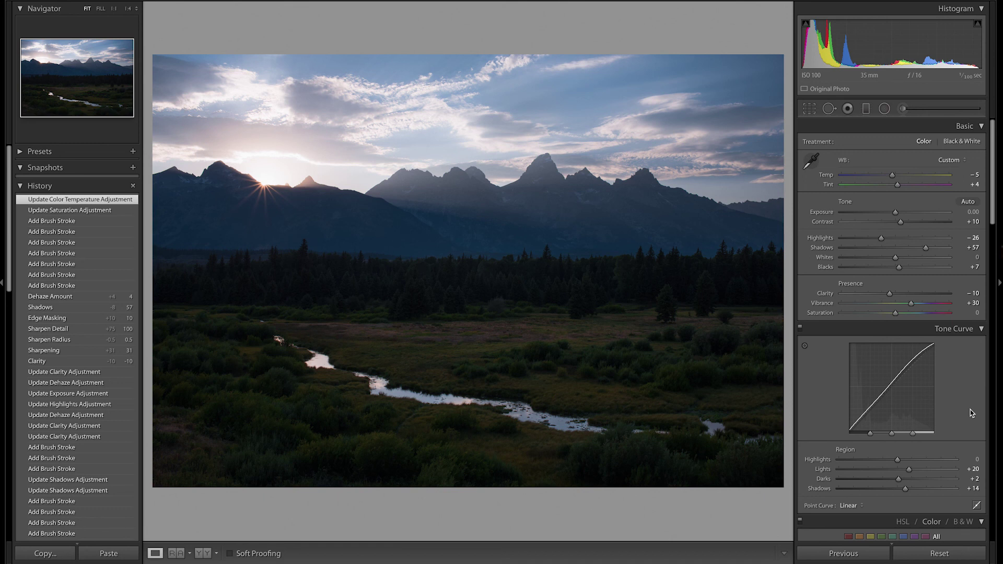
Compare the finished photo, including the sky brush adjustment, with its unedited Before version.
key(backslash)
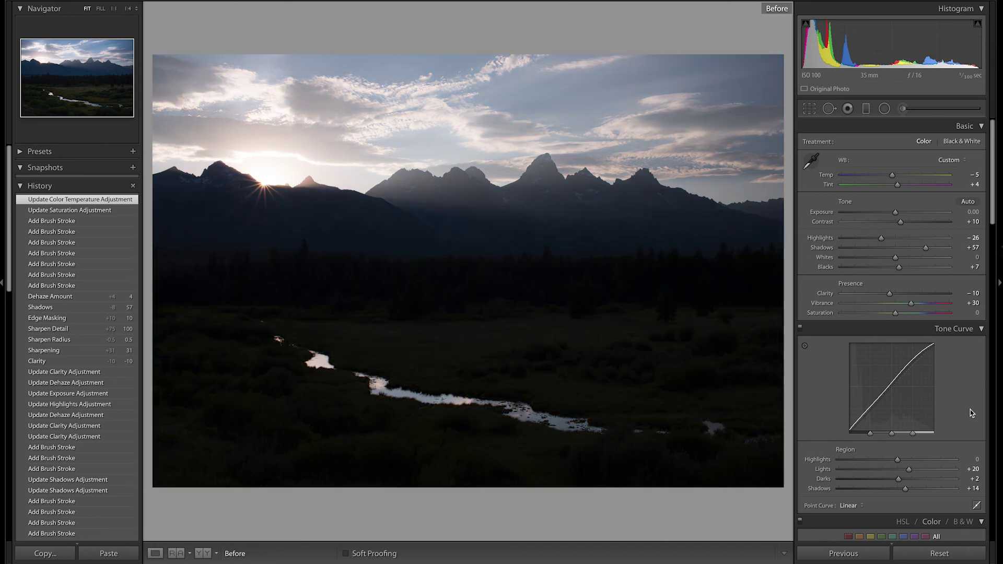
key(backslash)
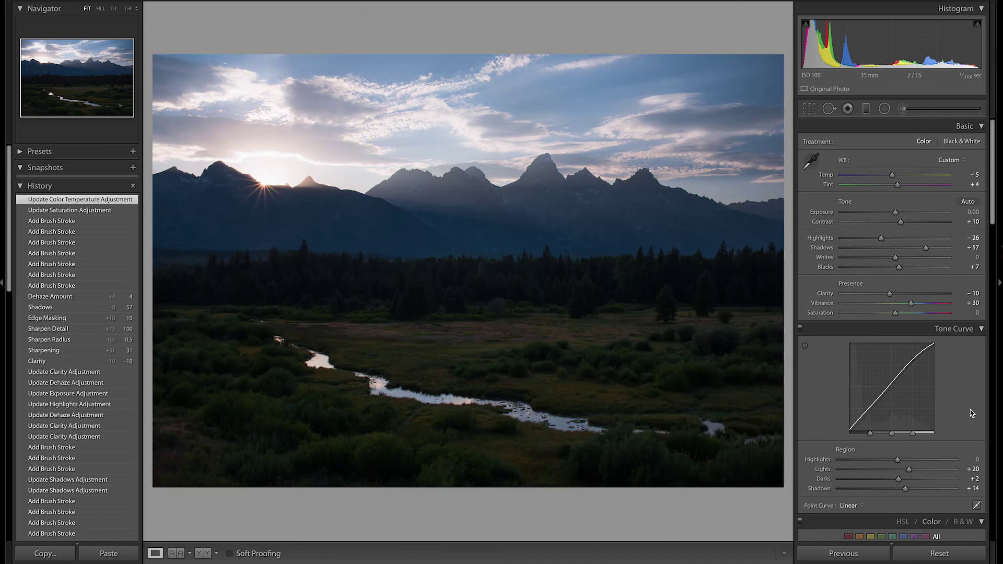
key(backslash)
key(backslash)
key(backslash)
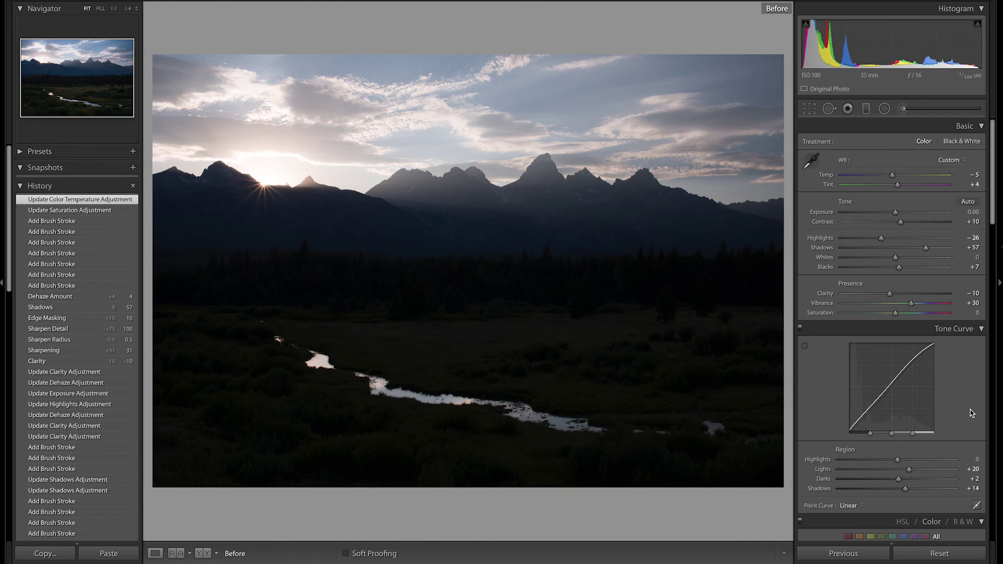
key(backslash)
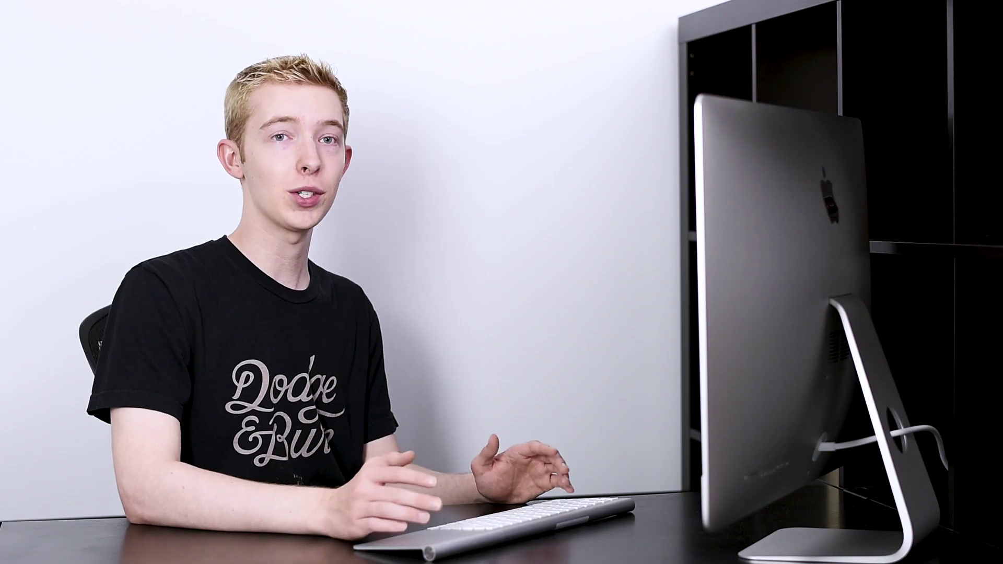